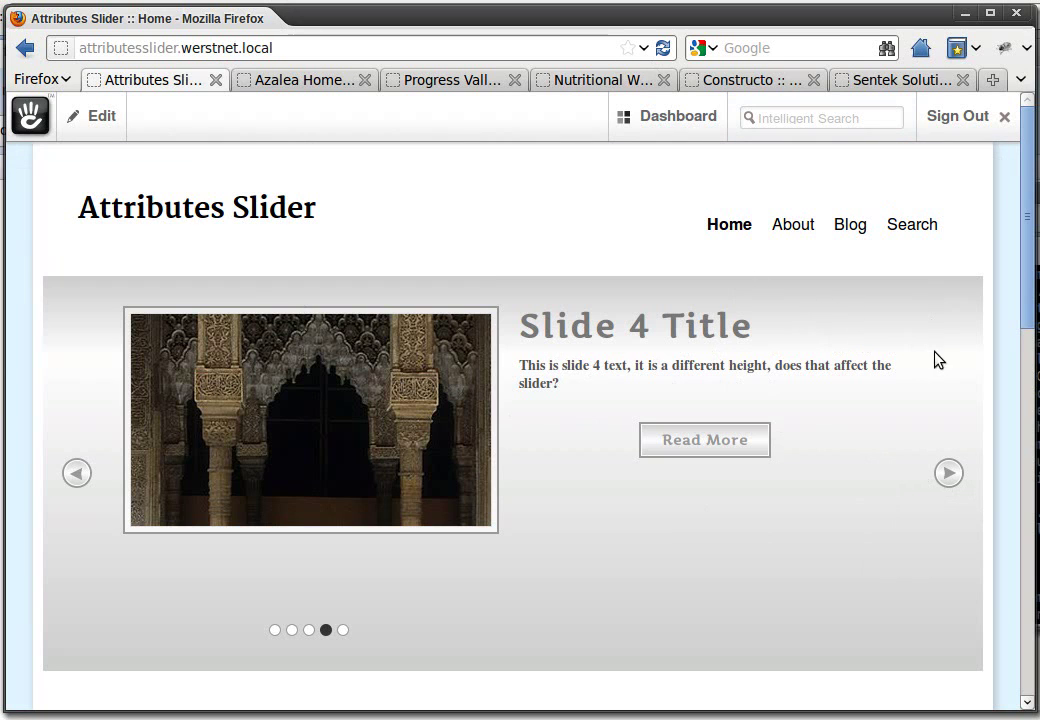
# Browse the home page slider forward to the next slide and back to the previous one.
pyautogui.click(948, 473)
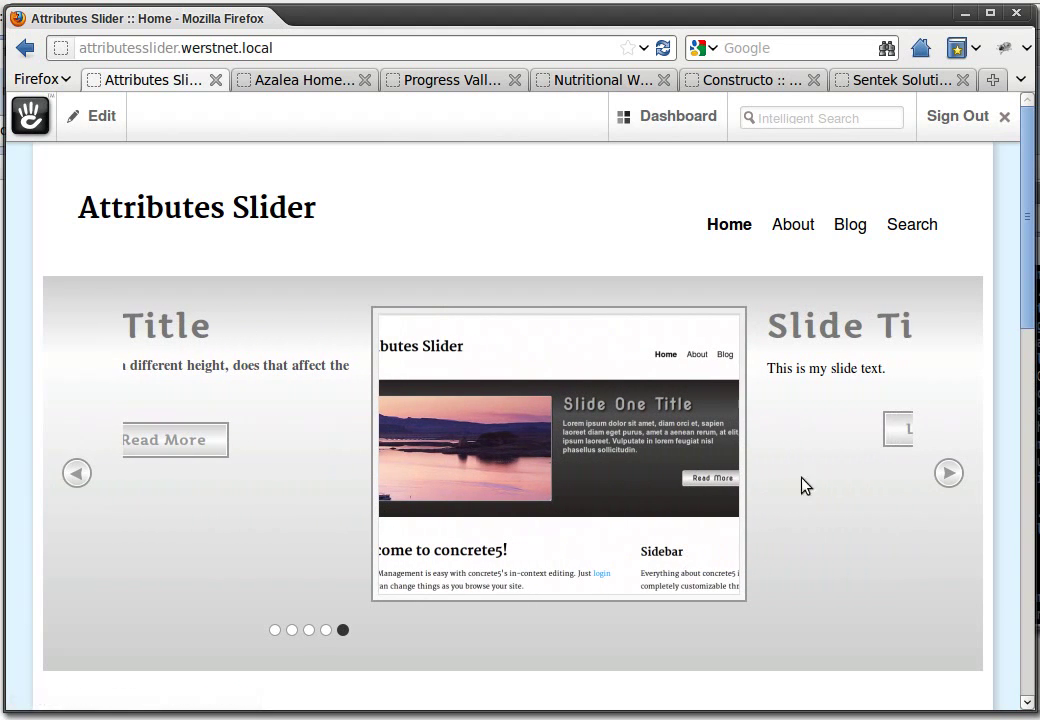
pyautogui.scroll(-1, 1035, 269)
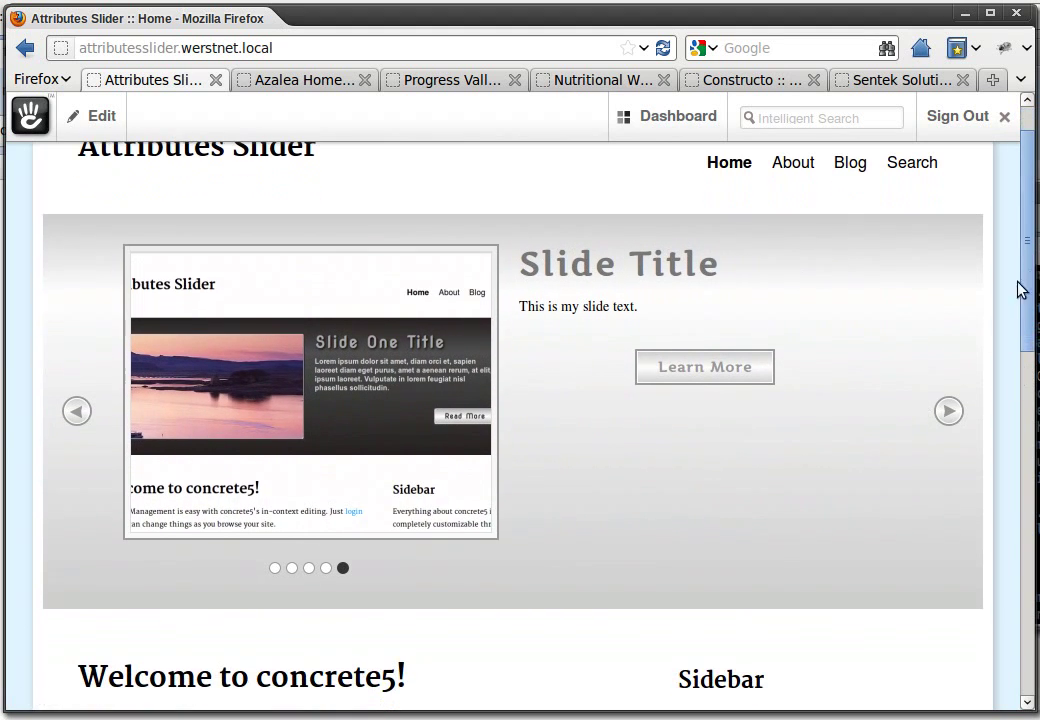
pyautogui.click(77, 411)
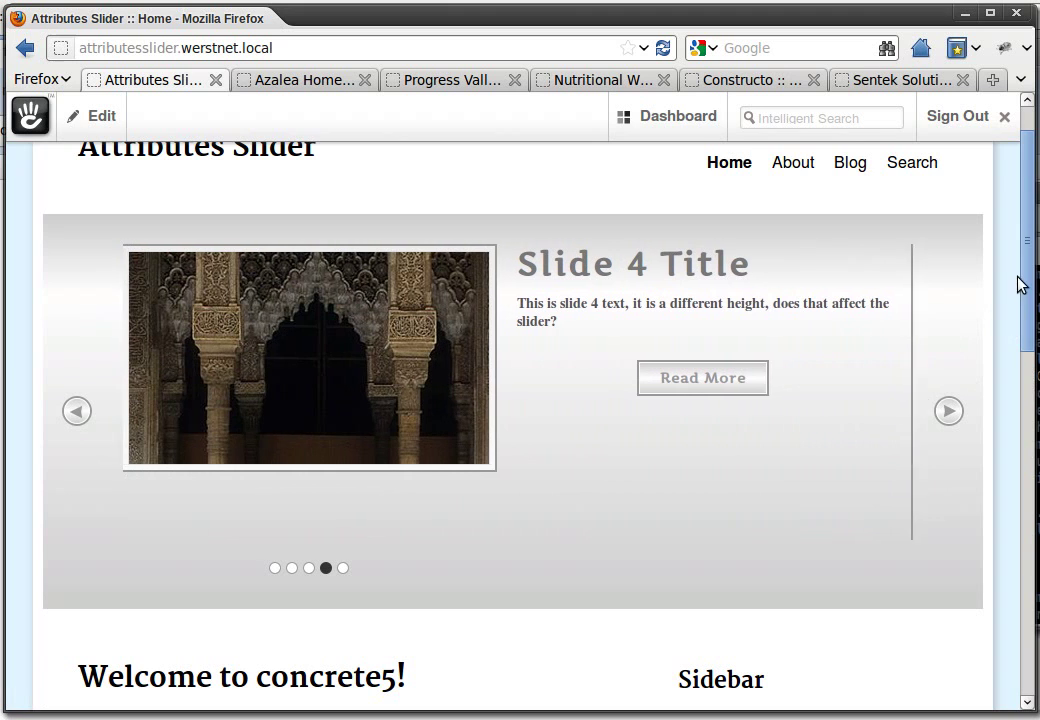
# Put the home page in edit mode, open the Attributes Slider block for editing and set its type to Custom Slideshow.
pyautogui.click(94, 116)
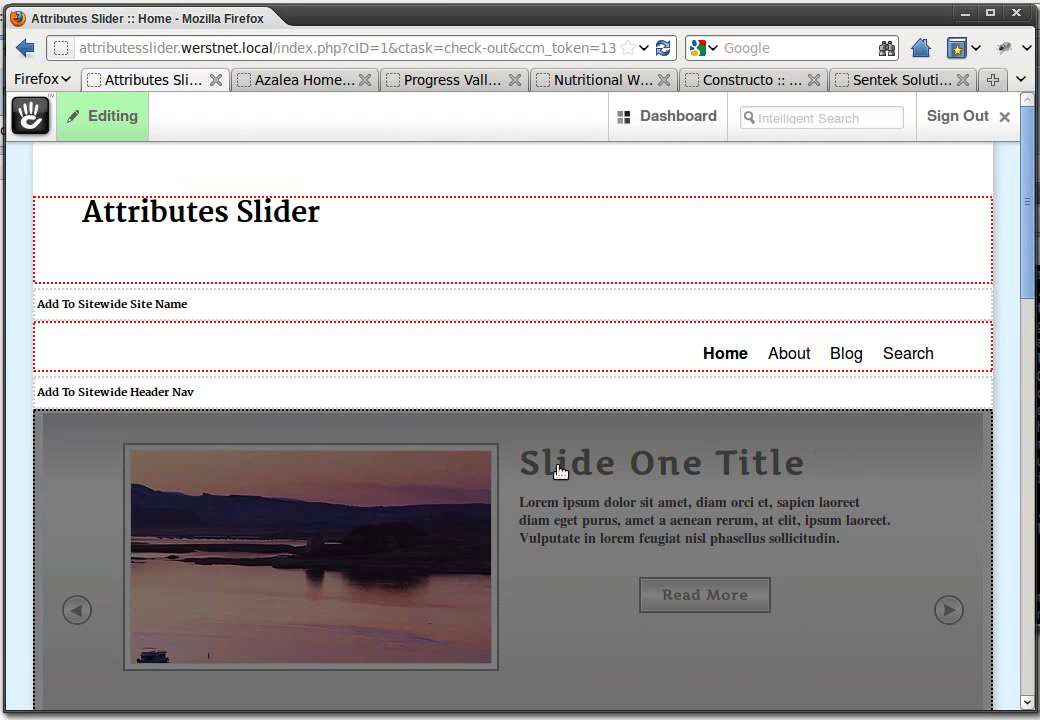
pyautogui.click(572, 512)
pyautogui.click(627, 541)
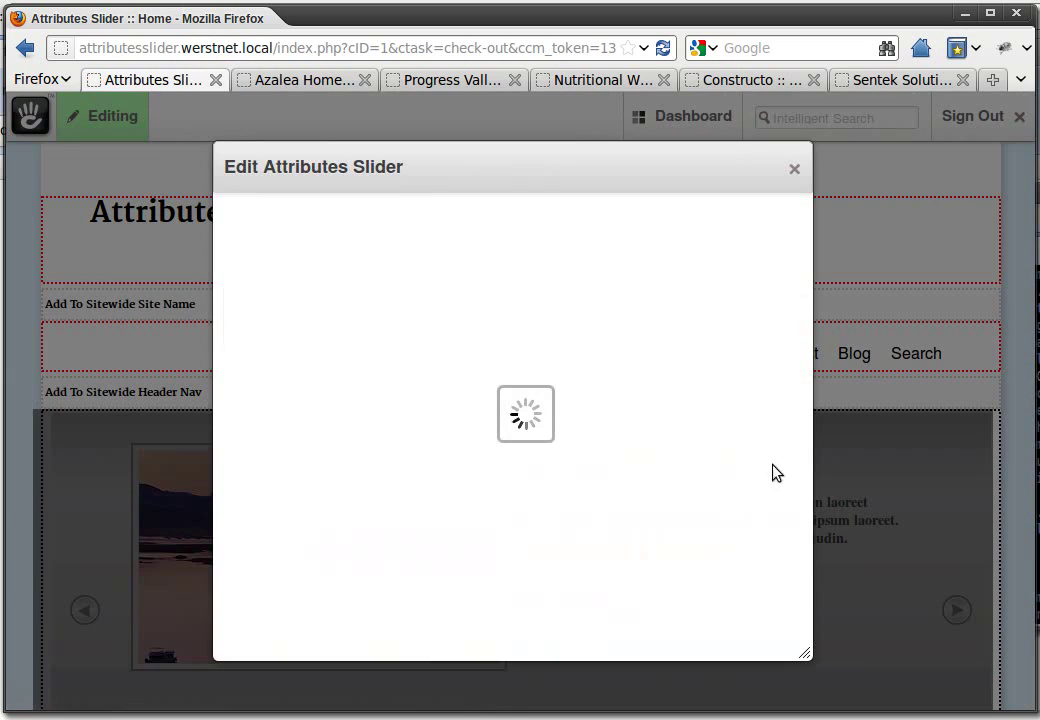
pyautogui.click(477, 311)
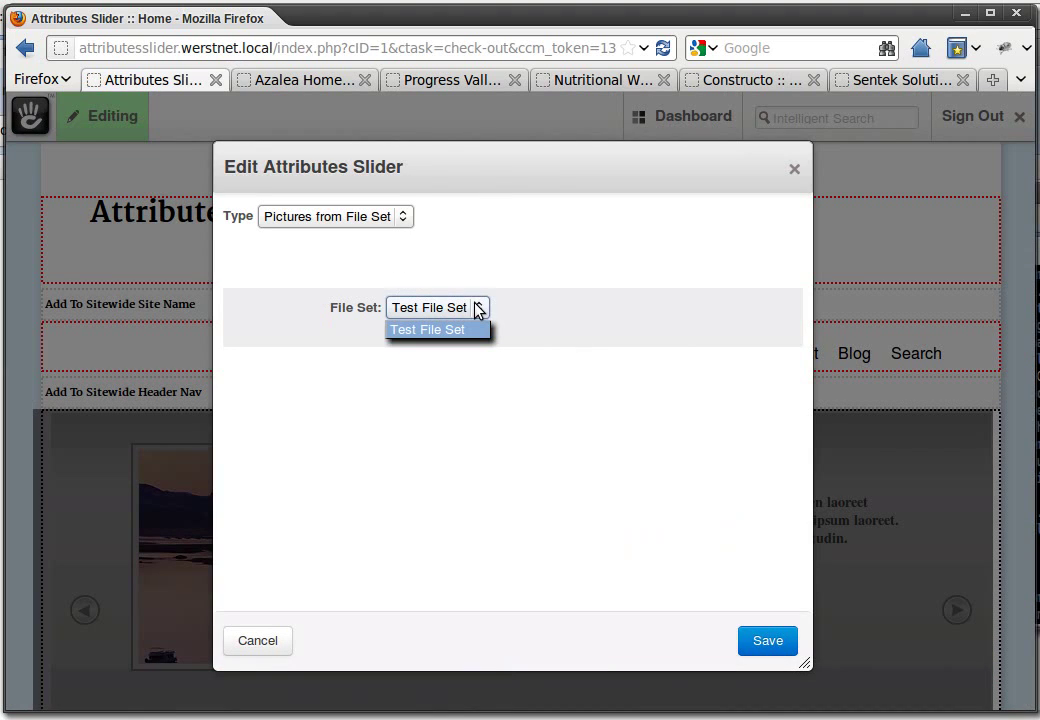
pyautogui.click(481, 313)
pyautogui.click(362, 220)
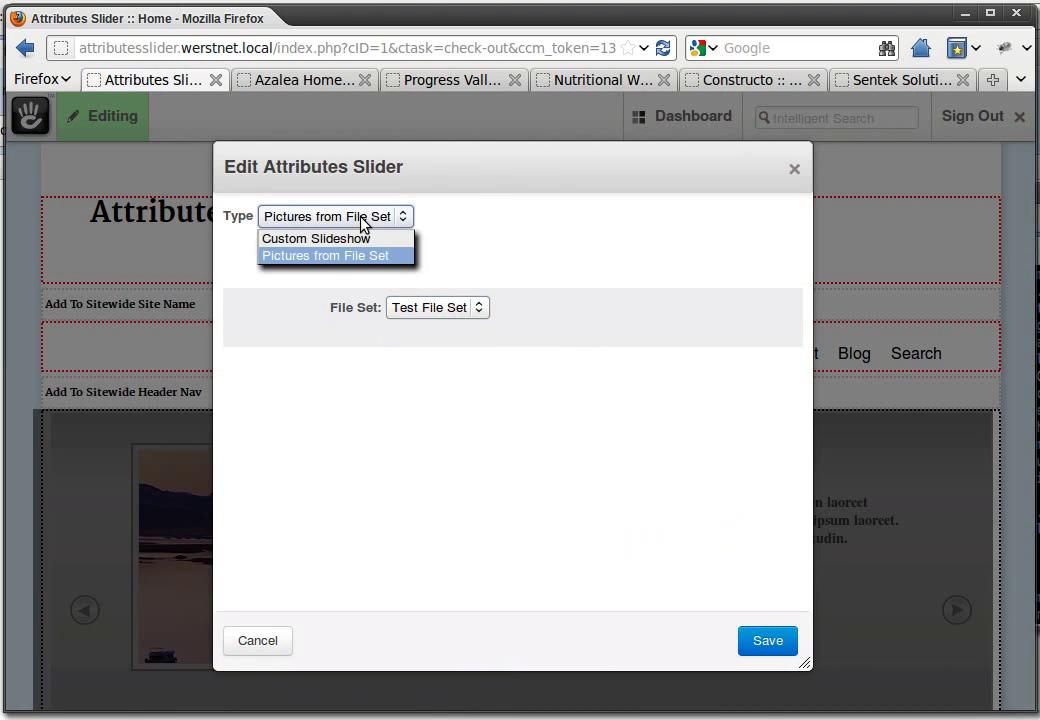
pyautogui.click(362, 238)
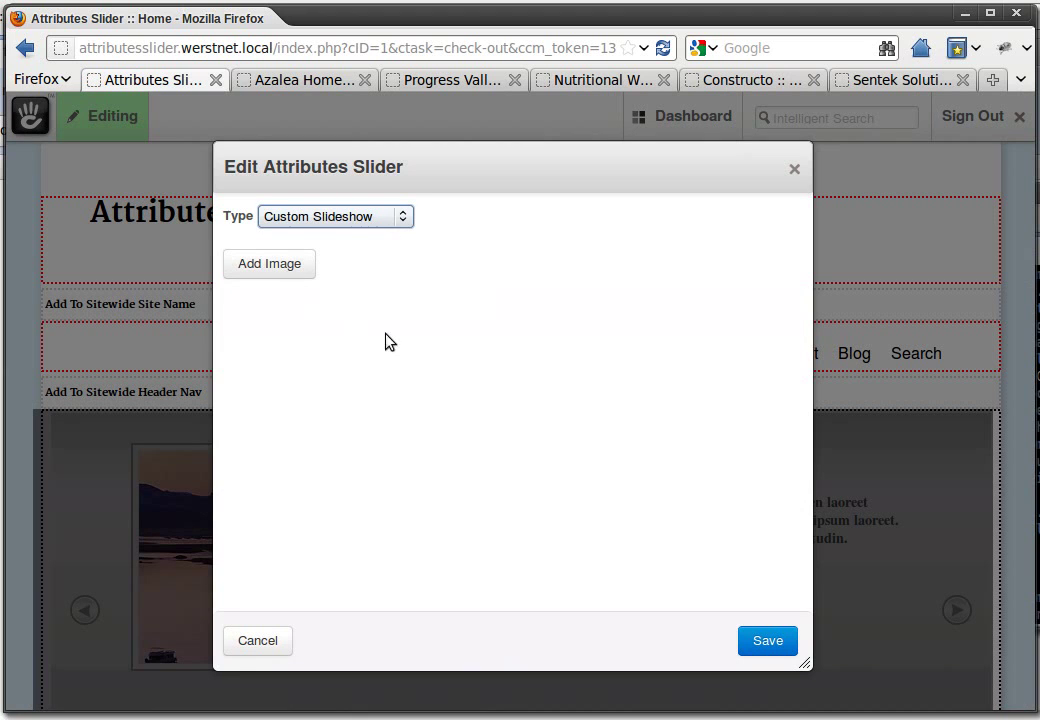
# Add europe_rotterdam_port.jpg, europe_valencia_hemispheric.jpg and europe_germany_munich_arch.jpg to the custom slideshow from the existing image files.
pyautogui.click(297, 266)
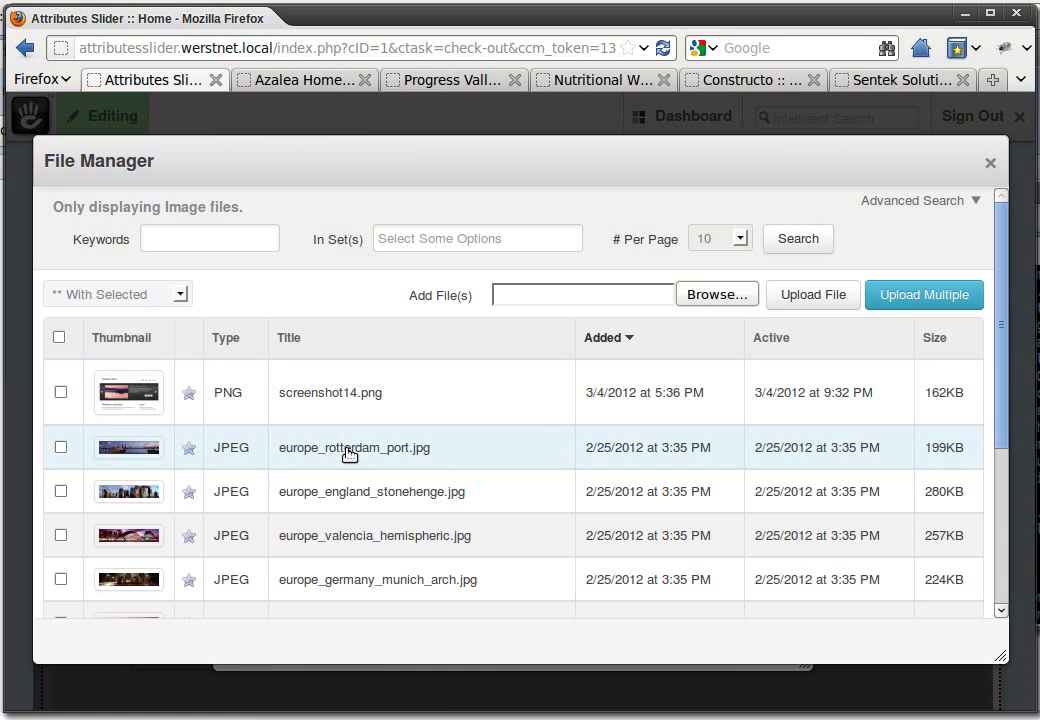
pyautogui.click(349, 452)
pyautogui.click(343, 484)
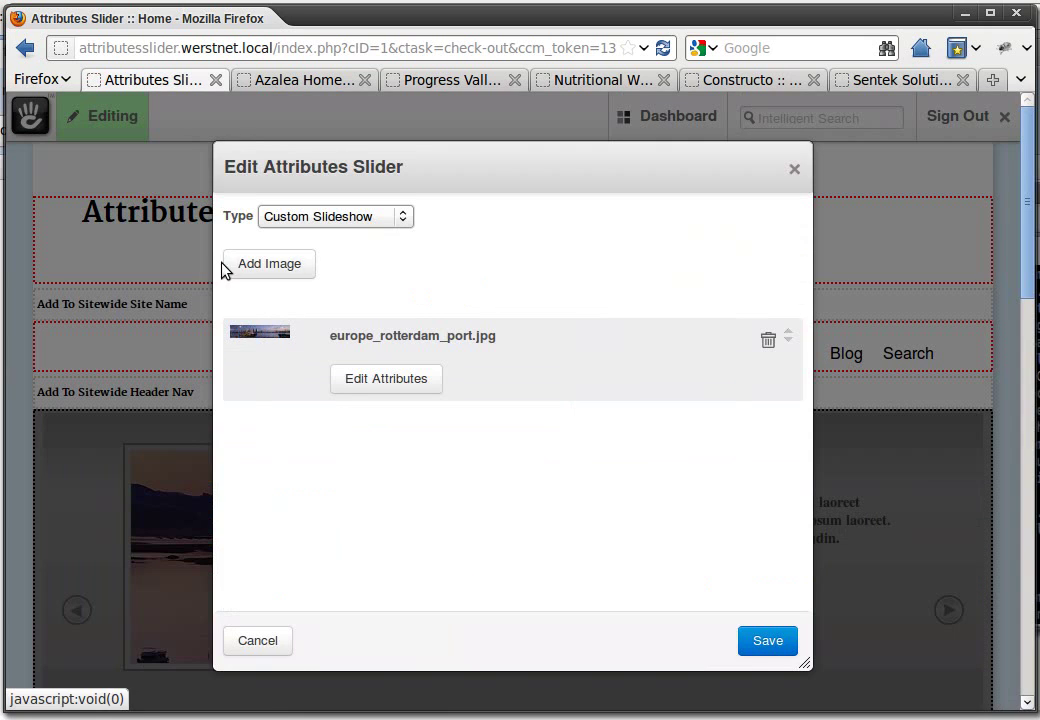
pyautogui.click(280, 263)
pyautogui.click(344, 534)
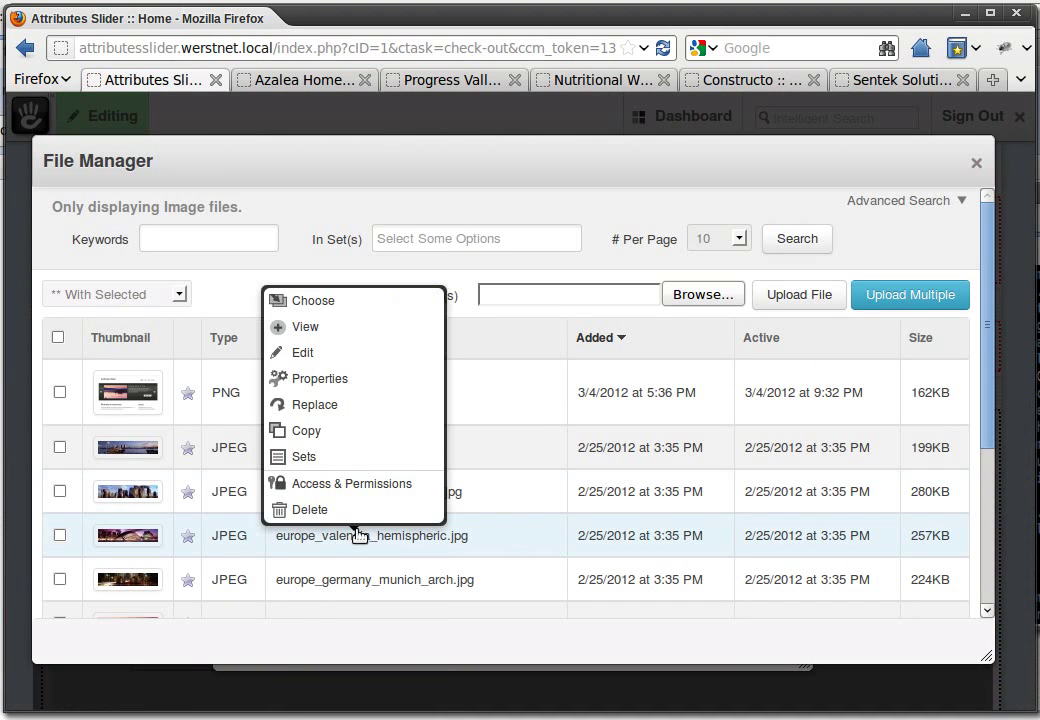
pyautogui.click(365, 301)
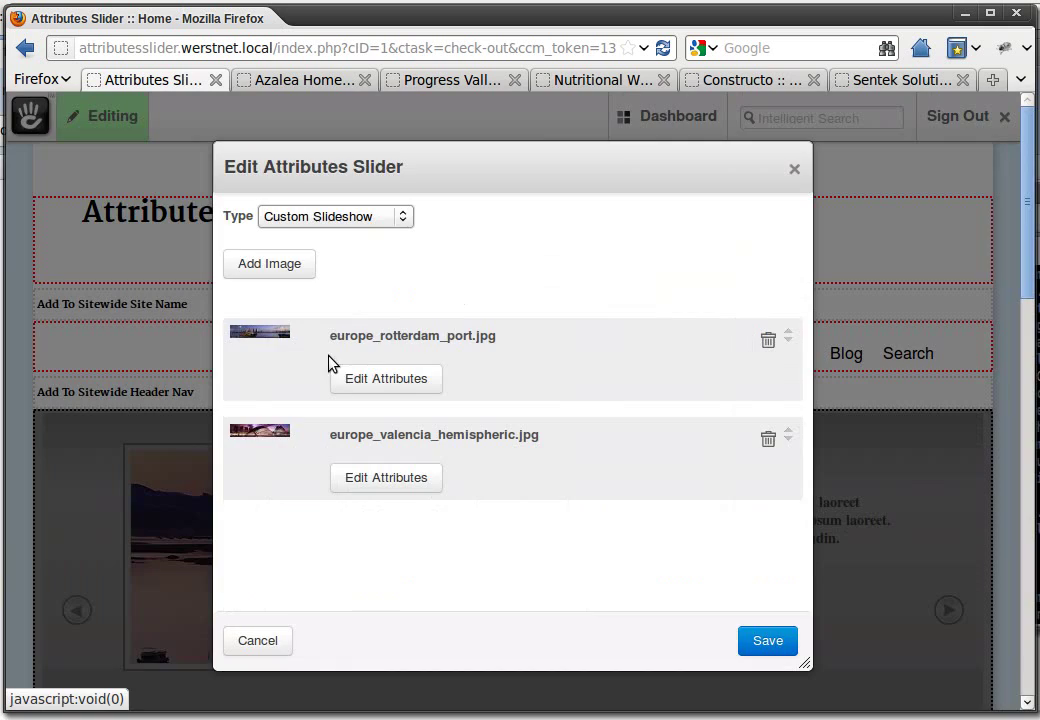
pyautogui.click(302, 268)
pyautogui.click(335, 579)
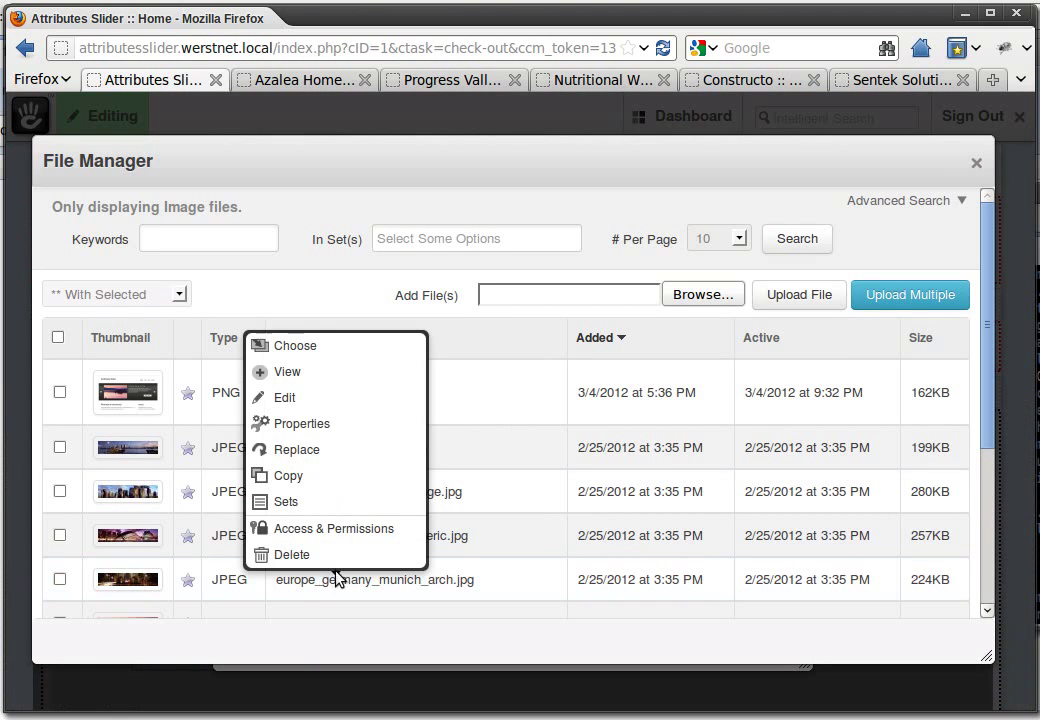
pyautogui.click(322, 345)
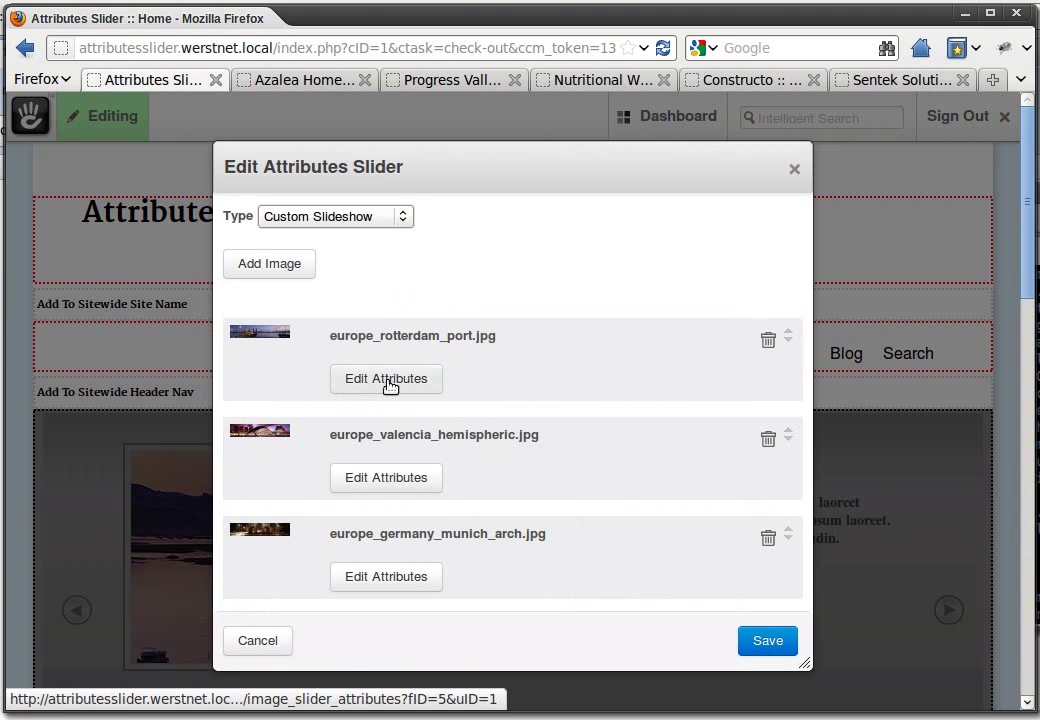
# Open the attributes of europe_rotterdam_port.jpg and examine its slide text, link text and manually entered URL.
pyautogui.click(391, 386)
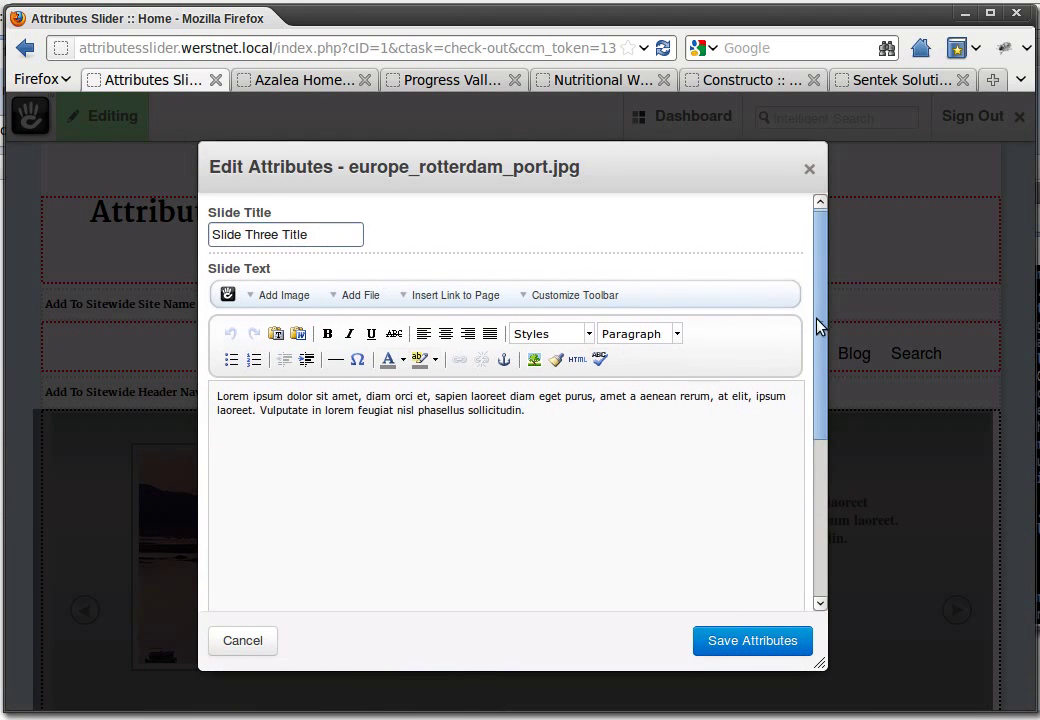
pyautogui.scroll(-1, 557, 380)
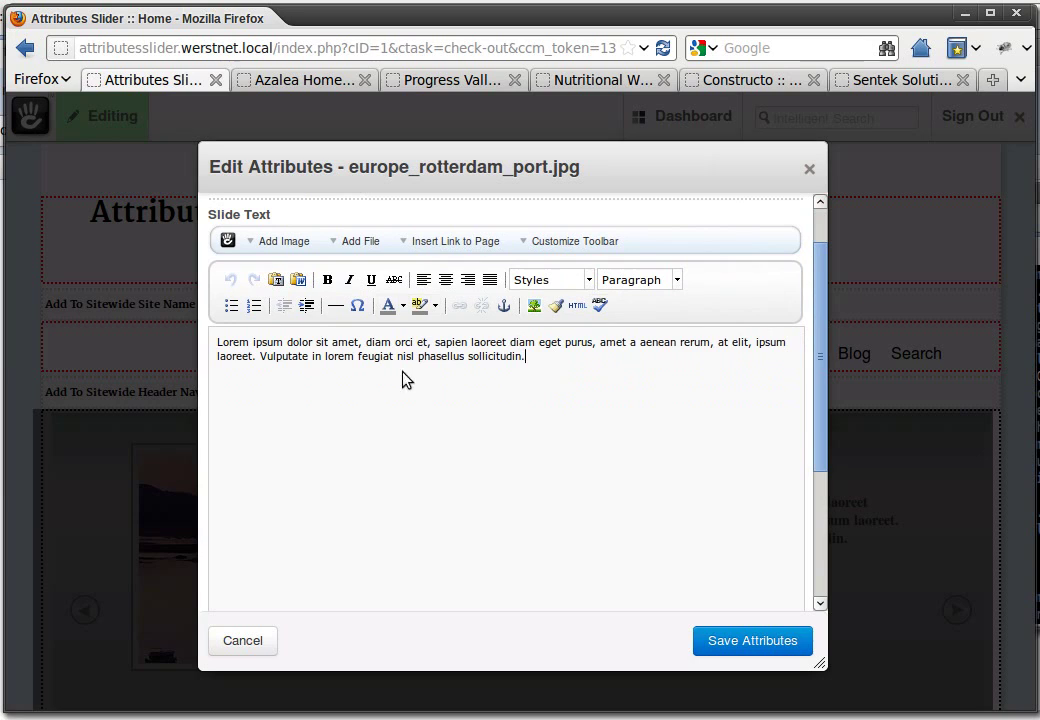
pyautogui.moveTo(597, 367); pyautogui.dragTo(167, 344)
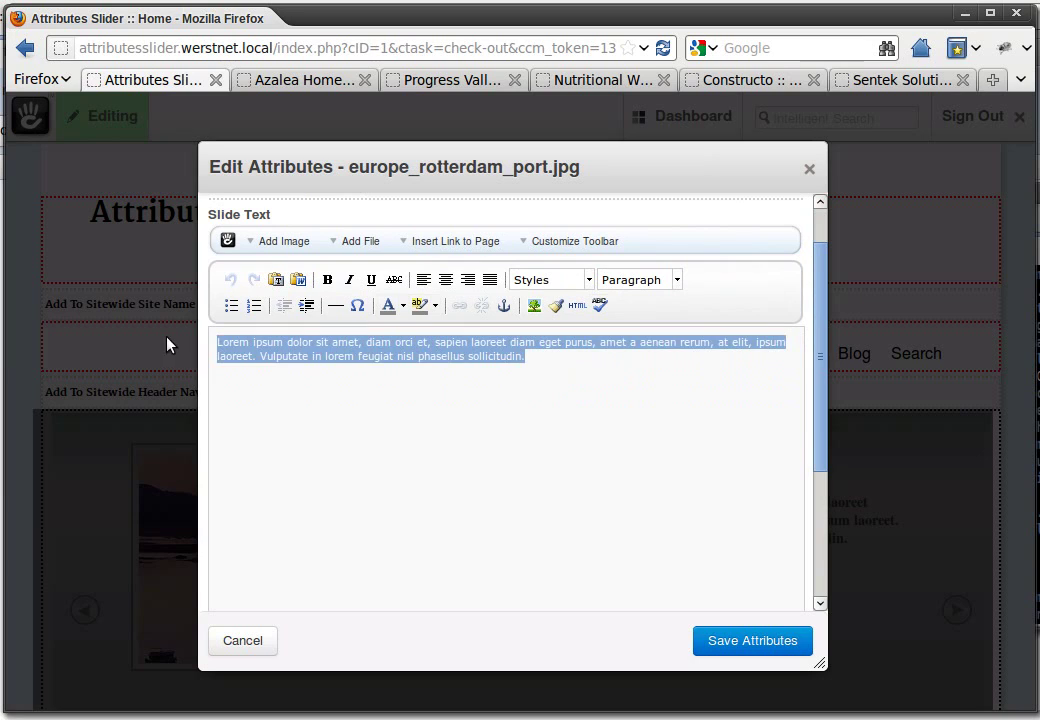
pyautogui.click(224, 341)
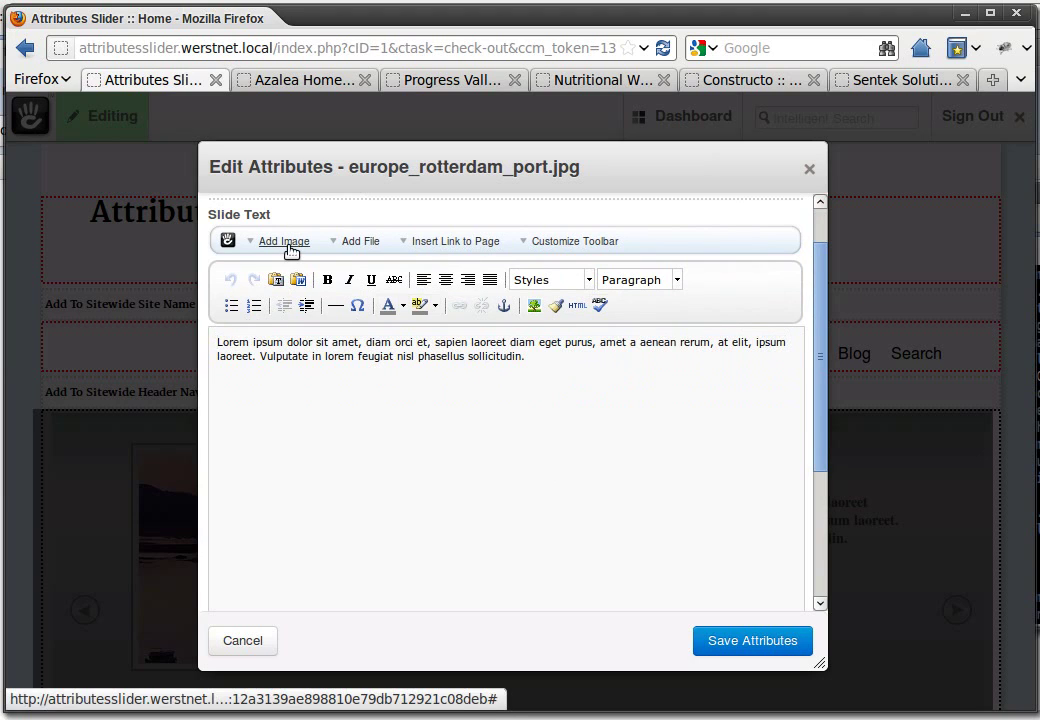
pyautogui.moveTo(820, 388); pyautogui.dragTo(818, 533)
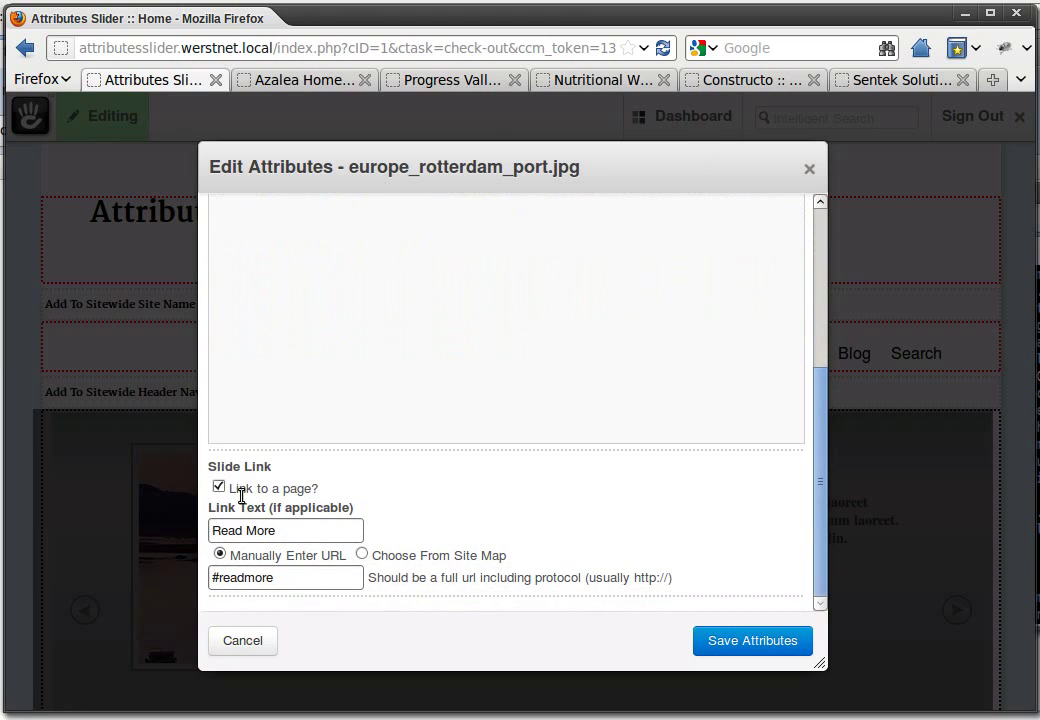
pyautogui.click(310, 530)
pyautogui.tripleClick(295, 530)
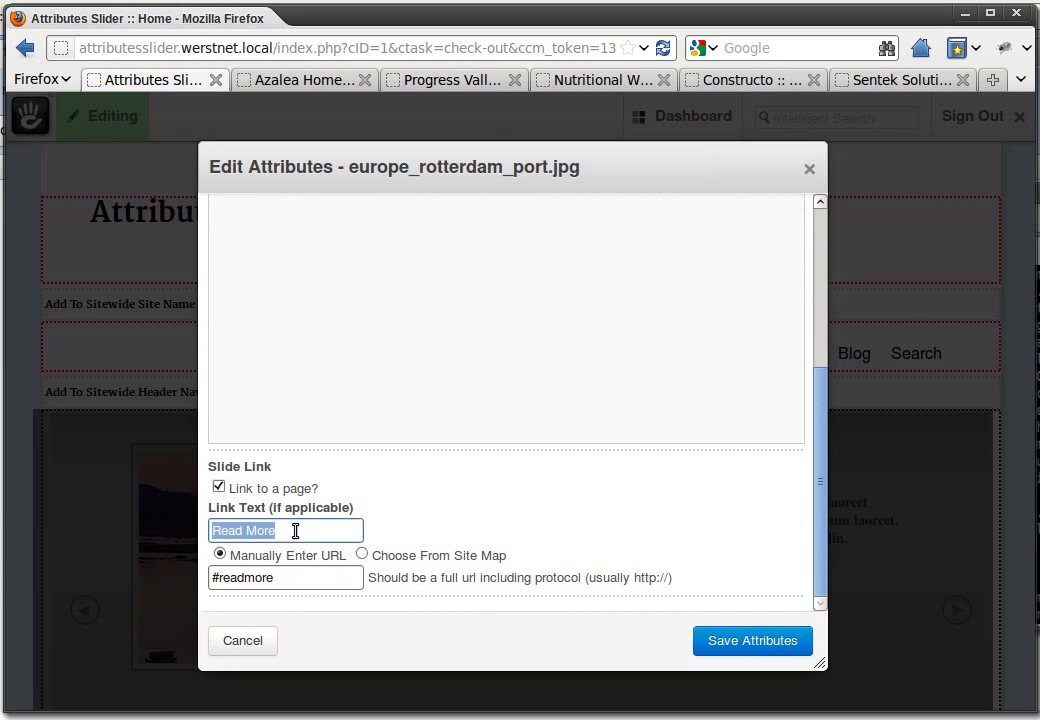
pyautogui.click(308, 575)
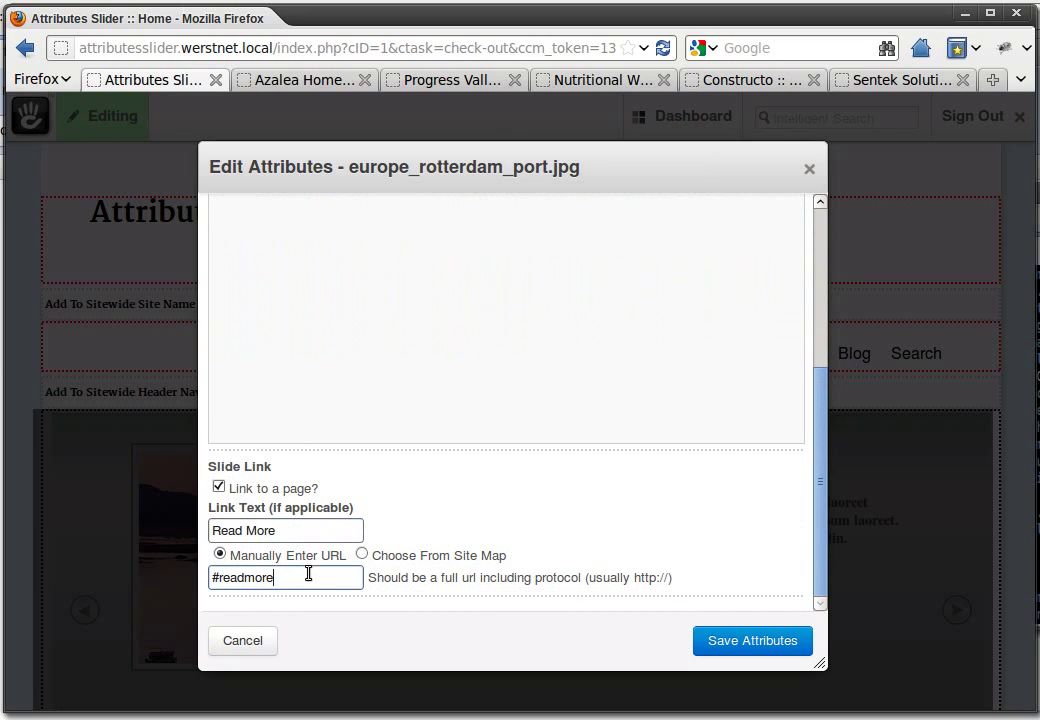
# Link the Rotterdam slide to a page chosen from the site map, and save its attributes and the slider block.
pyautogui.click(362, 555)
pyautogui.click(260, 594)
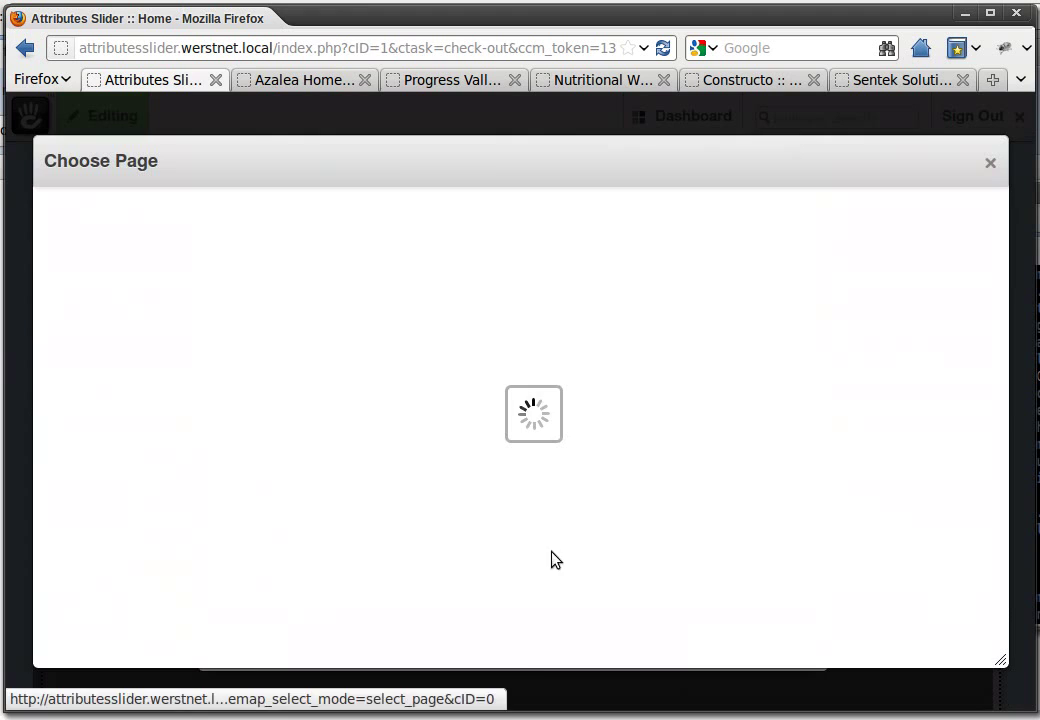
pyautogui.click(116, 356)
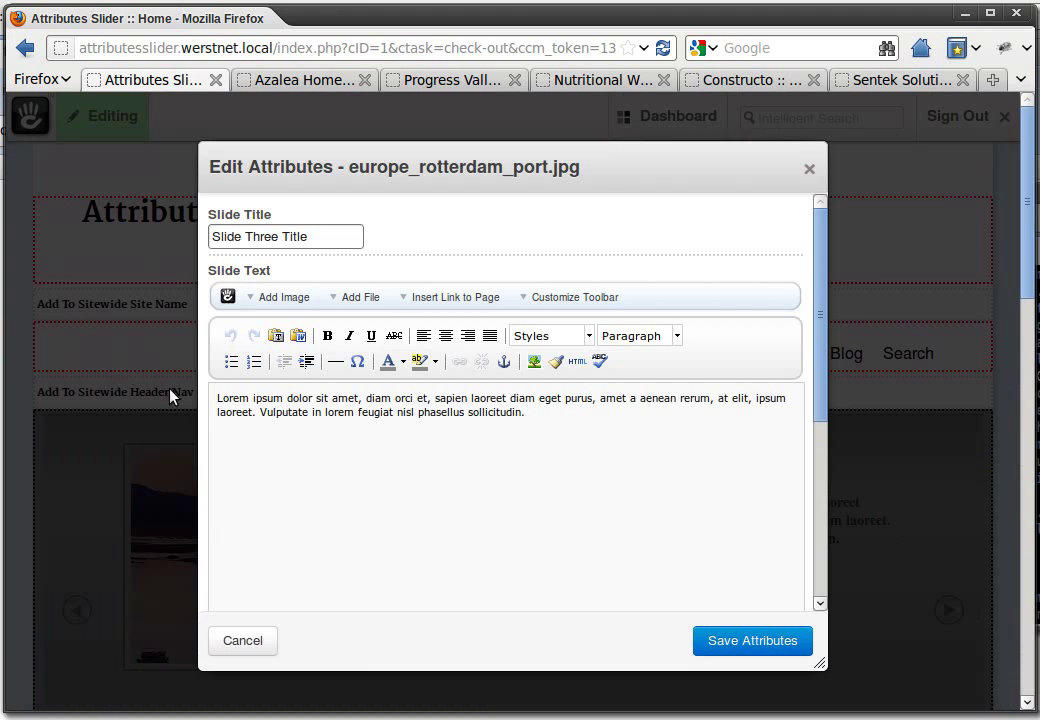
pyautogui.click(760, 640)
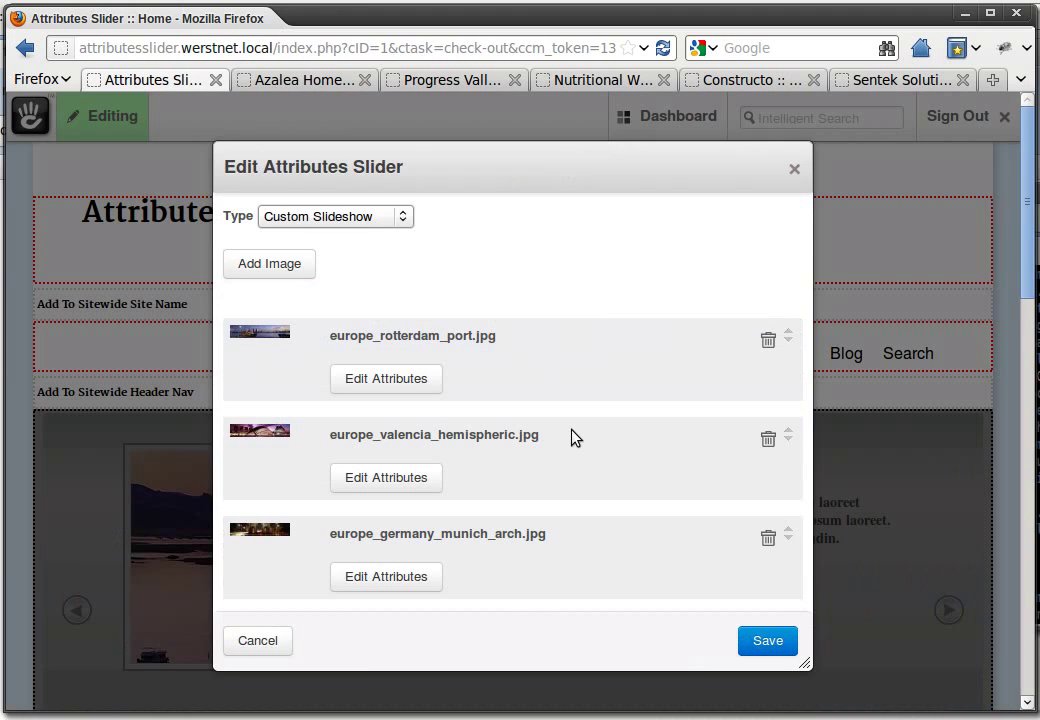
pyautogui.click(755, 641)
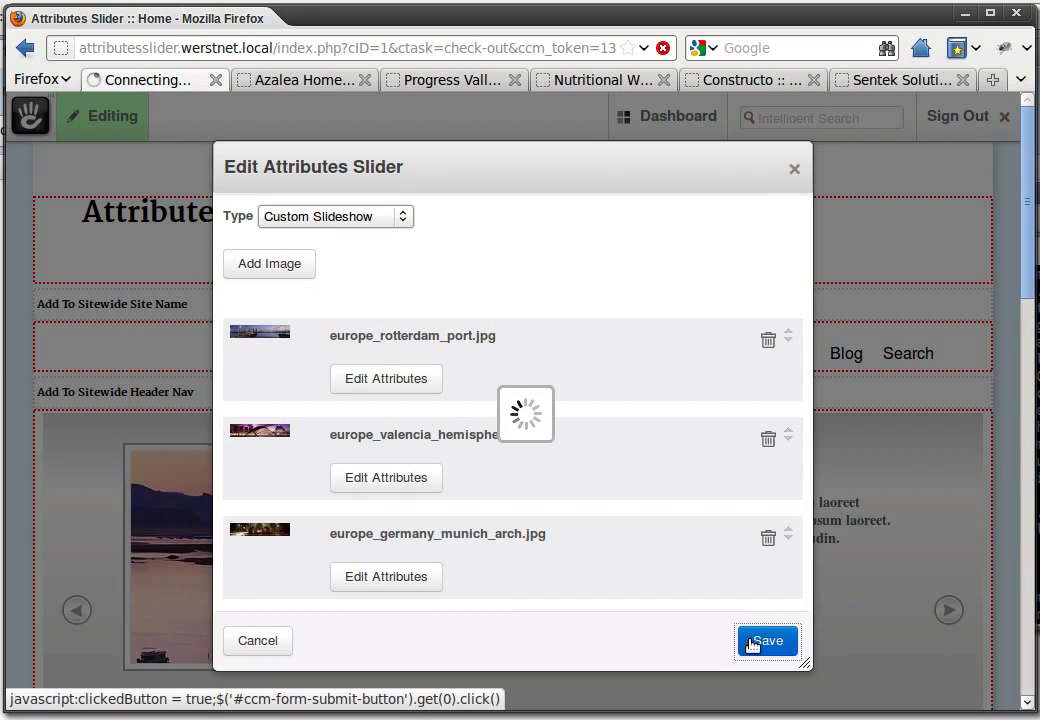
pyautogui.scroll(-4, 1014, 470)
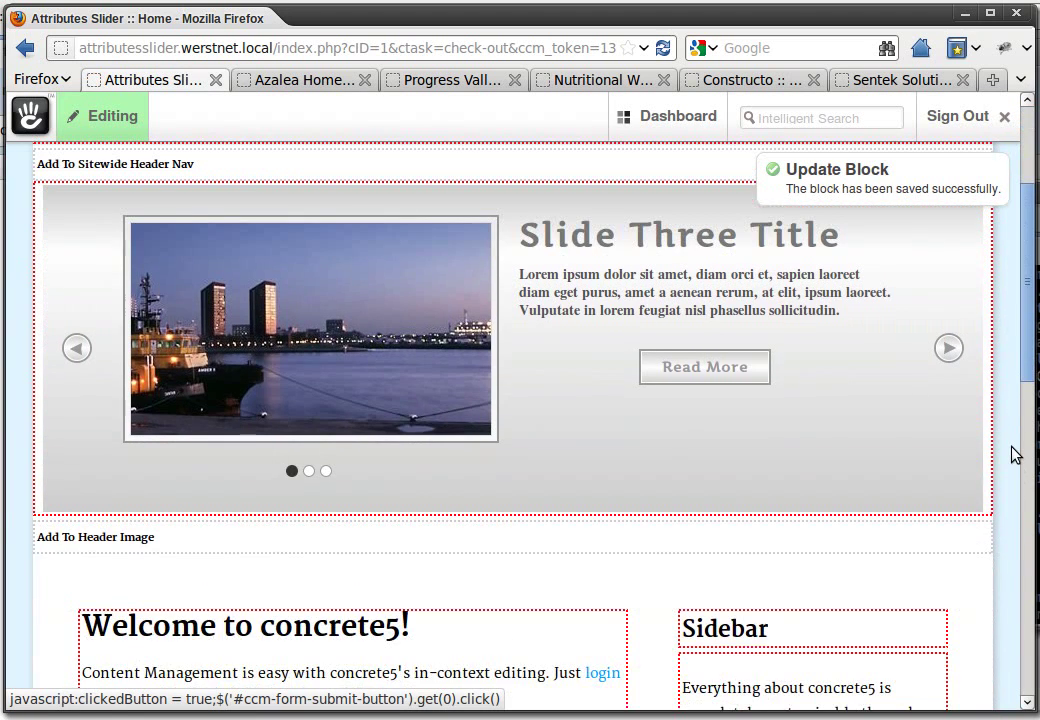
# Reopen the slider block for editing and add europe_spain_grenada_alhambra.jpg to the slideshow.
pyautogui.scroll(1, 1015, 455)
pyautogui.click(657, 490)
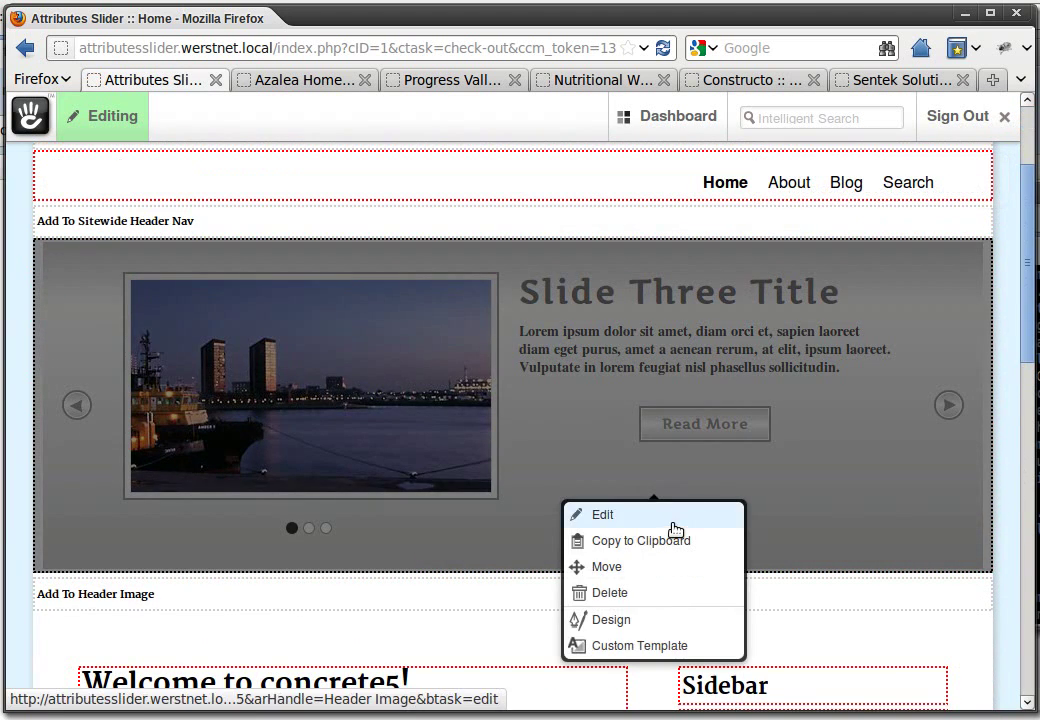
pyautogui.click(674, 518)
pyautogui.click(290, 270)
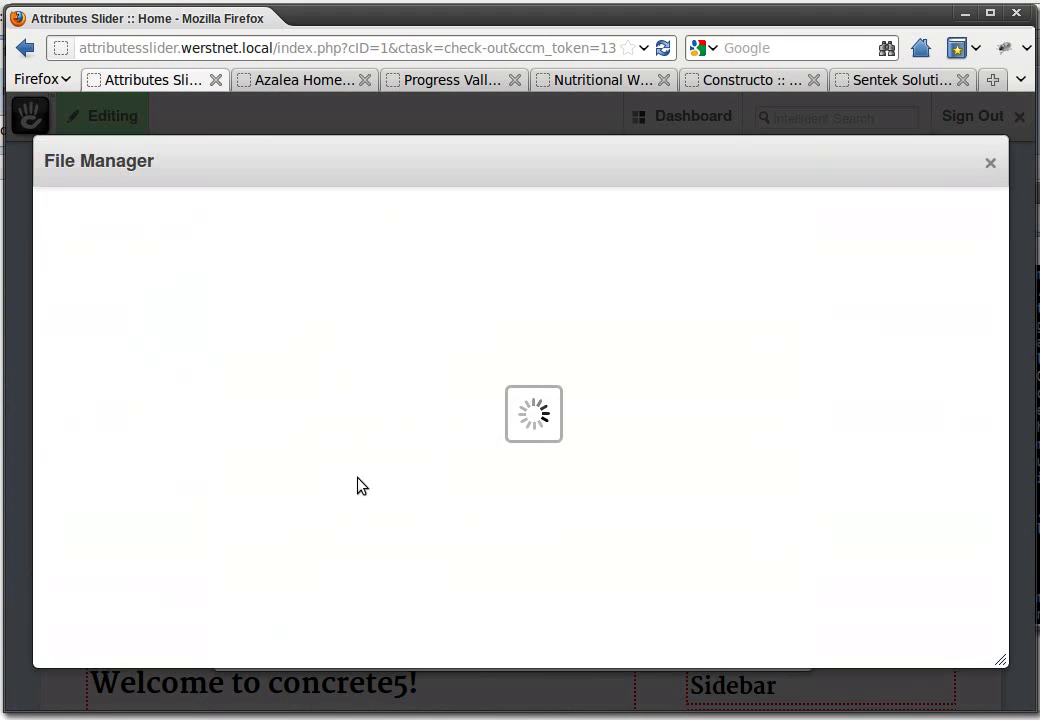
pyautogui.scroll(-3, 453, 497)
pyautogui.click(368, 563)
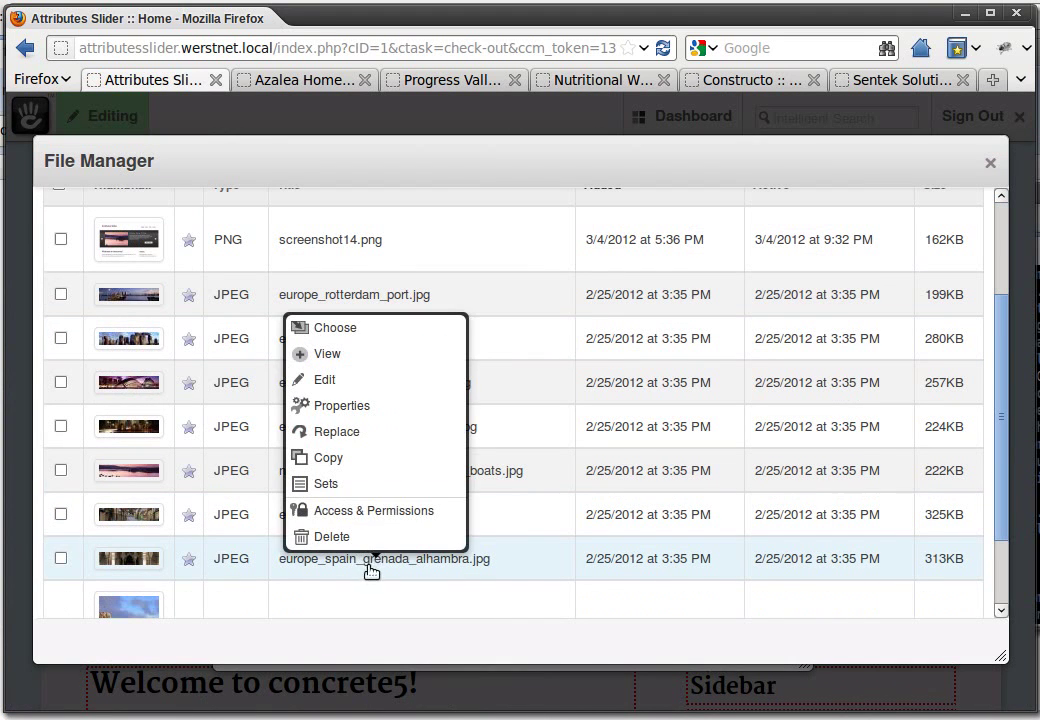
pyautogui.click(380, 345)
# Add europe_germany_munich_arch.jpg a second time and europe_england_stonehenge.jpg to the end of the slideshow.
pyautogui.click(293, 266)
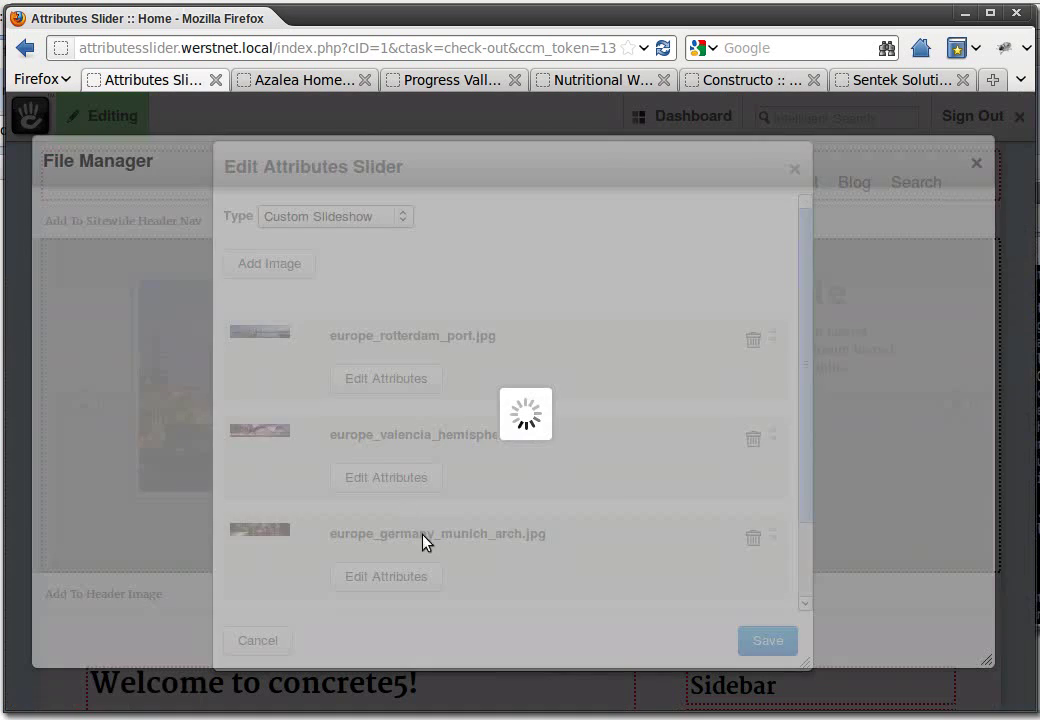
pyautogui.click(388, 582)
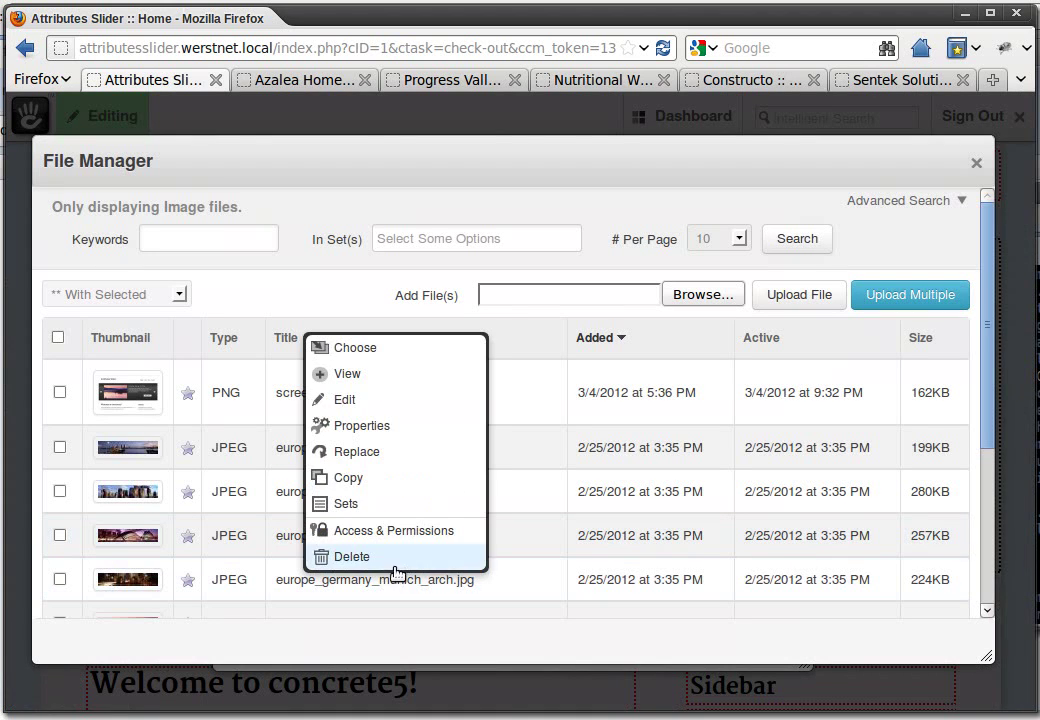
pyautogui.click(400, 349)
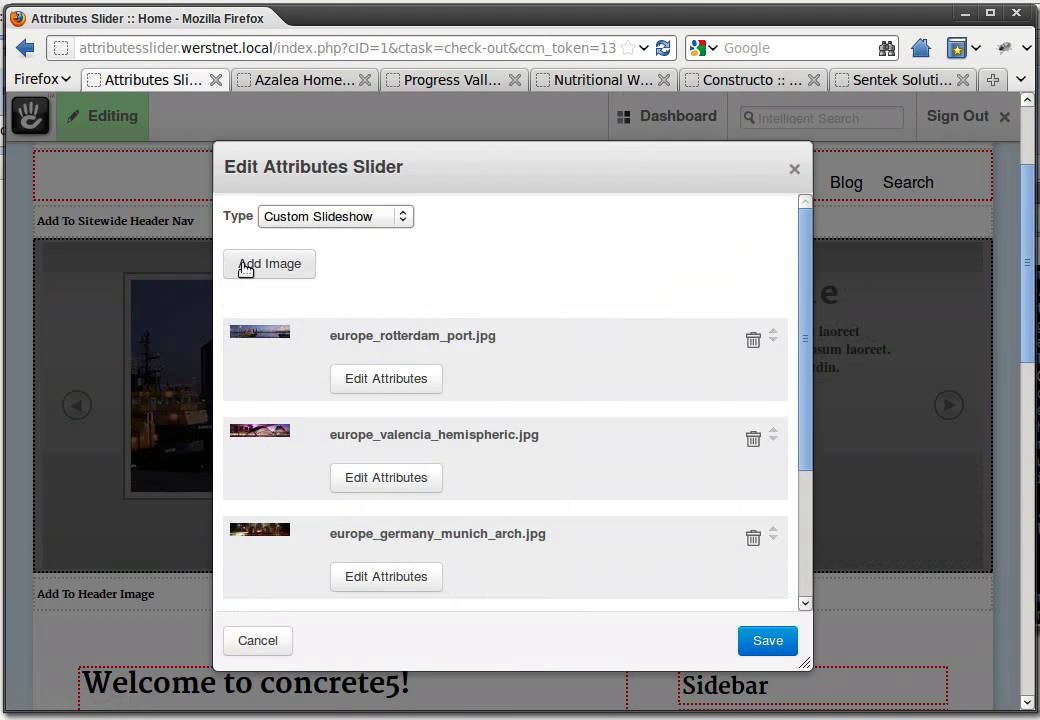
pyautogui.click(243, 266)
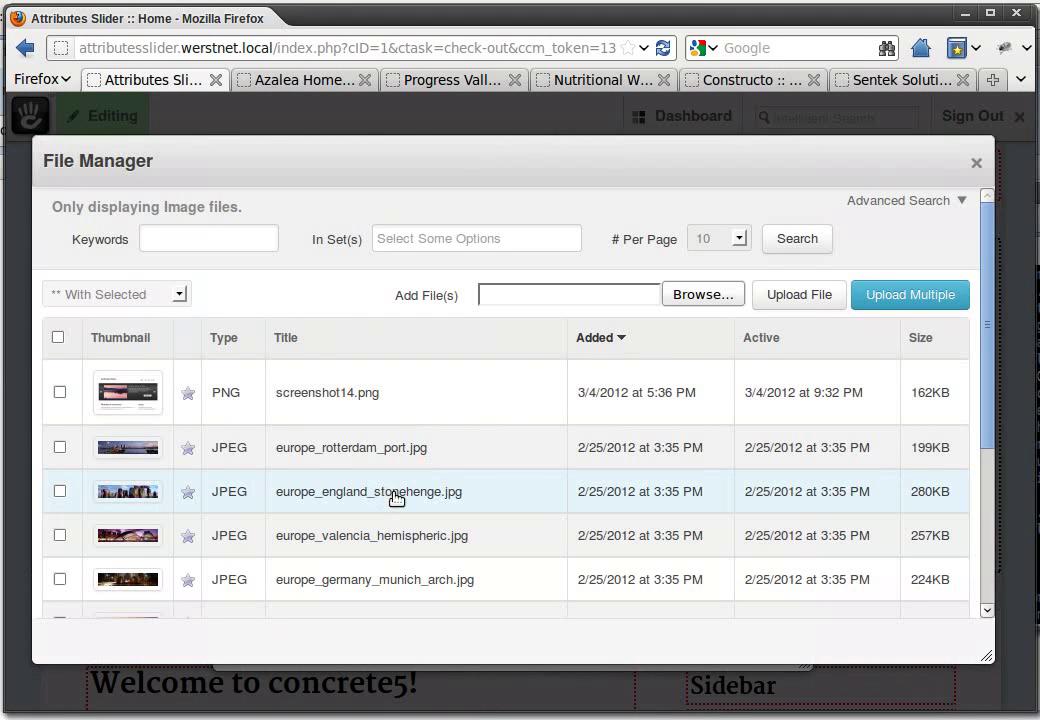
pyautogui.click(396, 495)
pyautogui.click(412, 270)
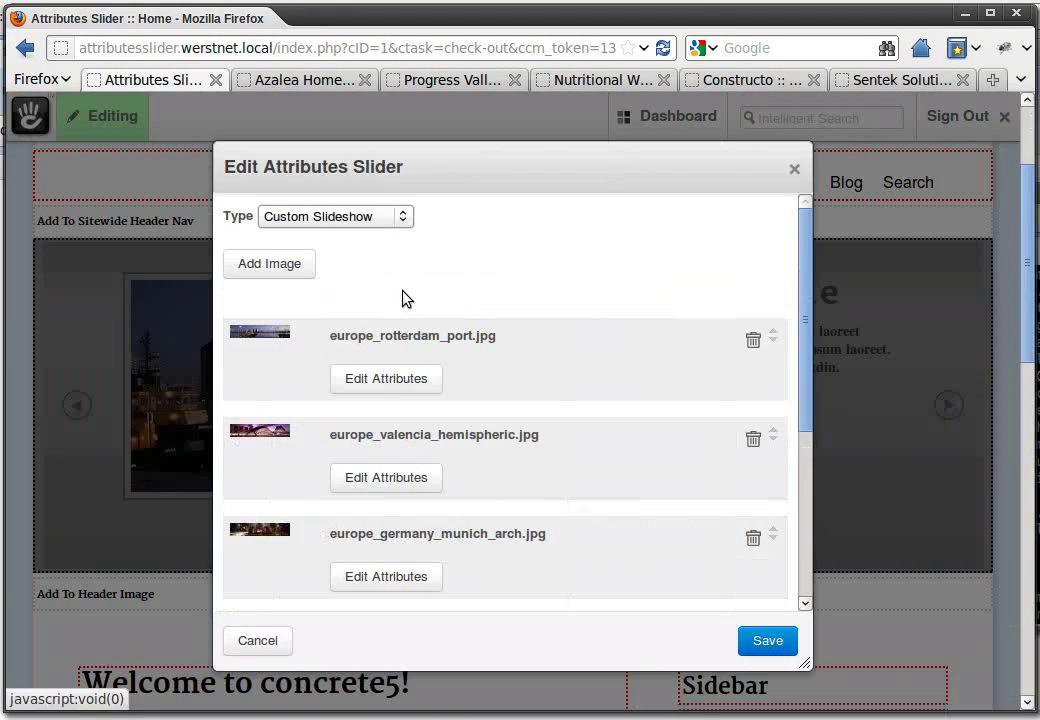
pyautogui.scroll(-5, 678, 529)
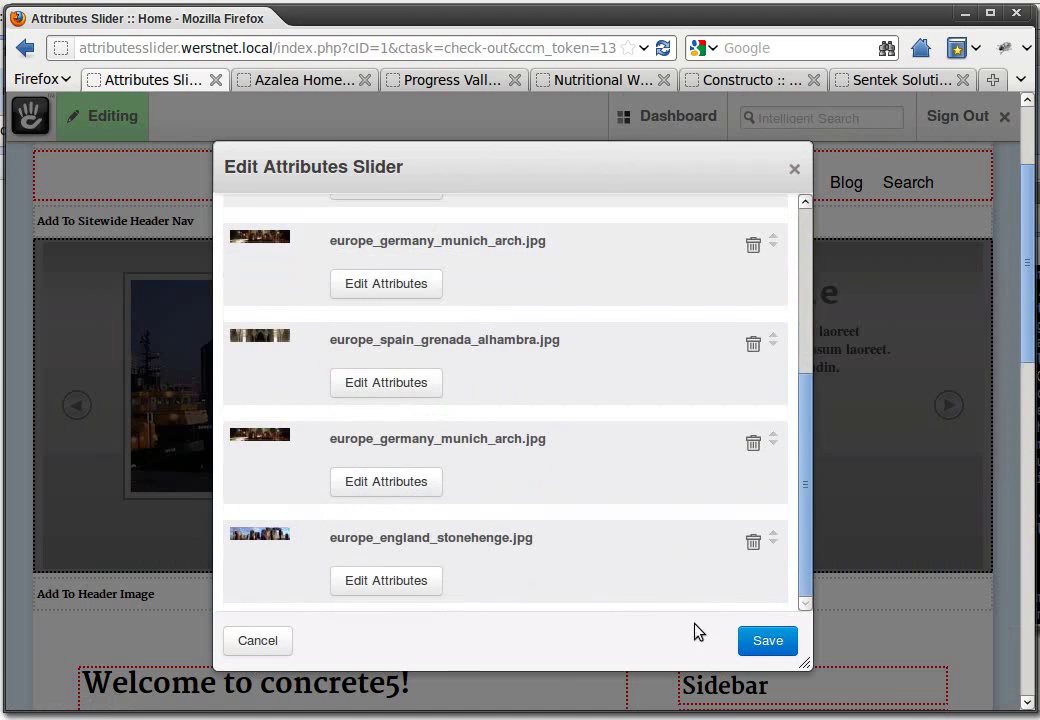
# Save the slider block with the images added to the slideshow.
pyautogui.scroll(-2, 697, 630)
pyautogui.click(766, 531)
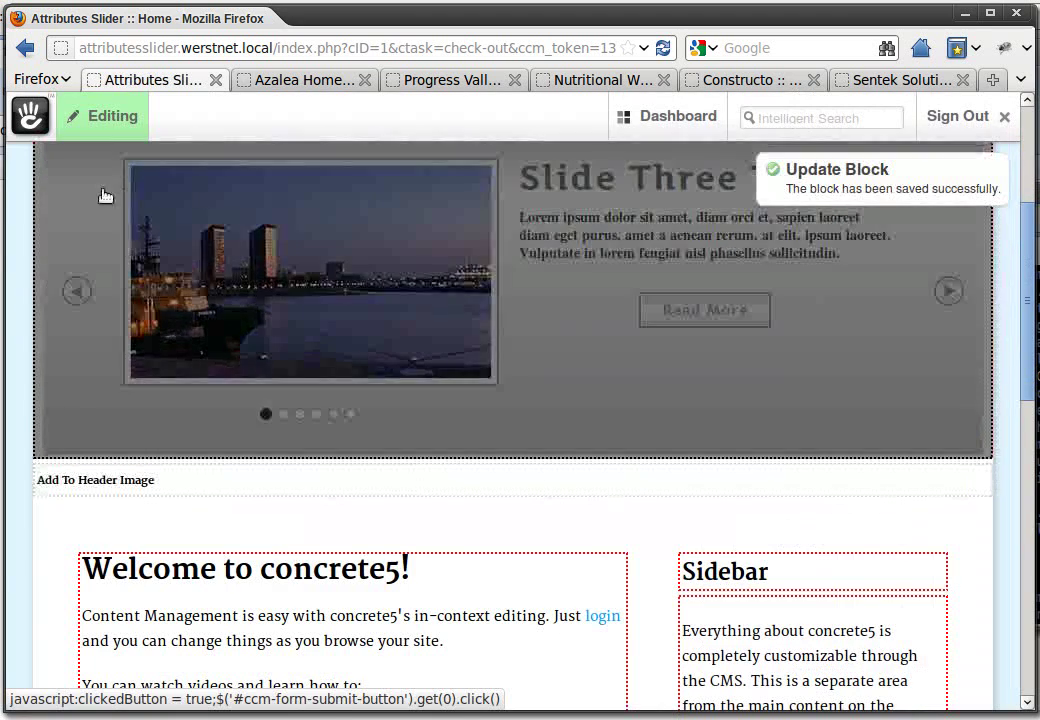
pyautogui.click(100, 116)
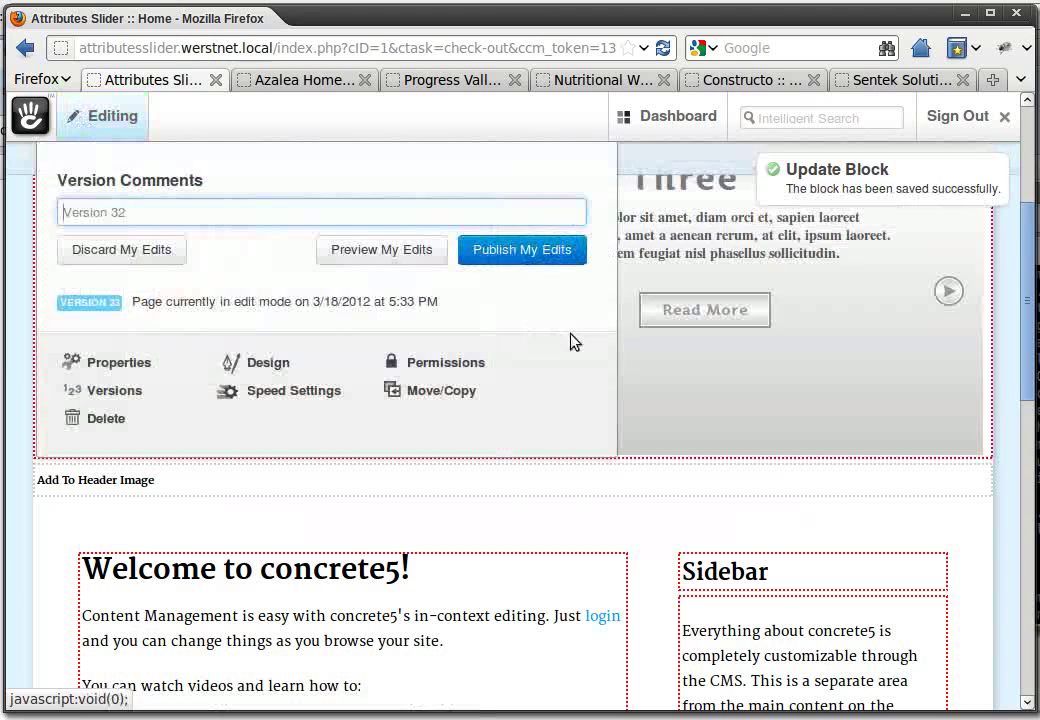
# Apply the Lobster Orange custom template to the Attributes Slider block.
pyautogui.click(830, 438)
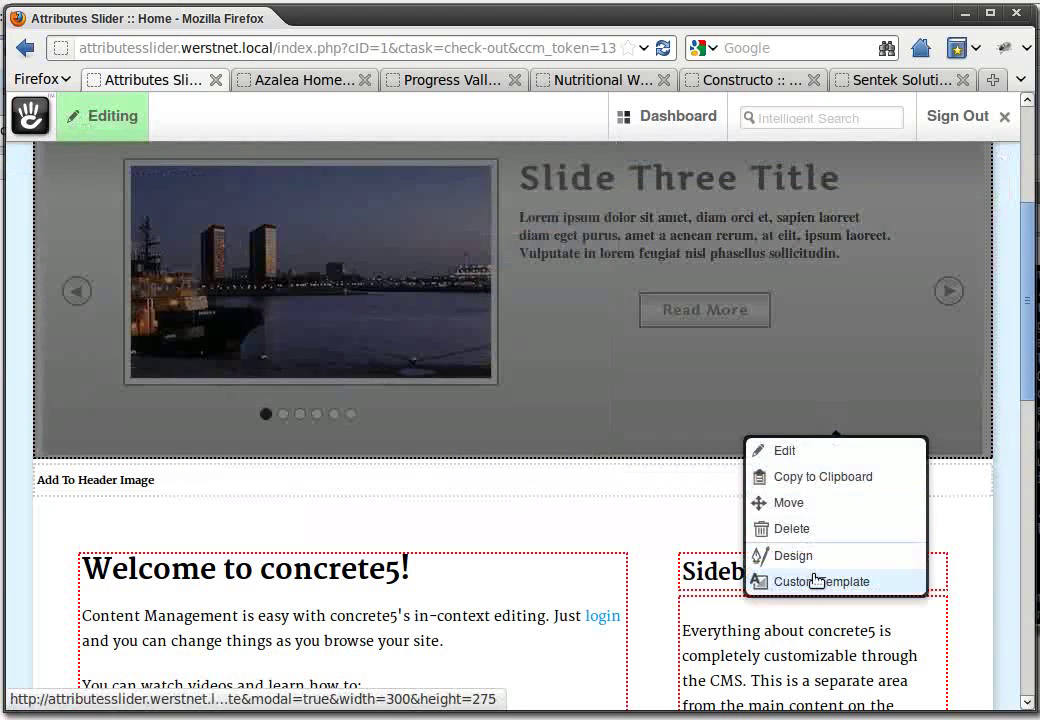
pyautogui.click(817, 580)
pyautogui.click(496, 322)
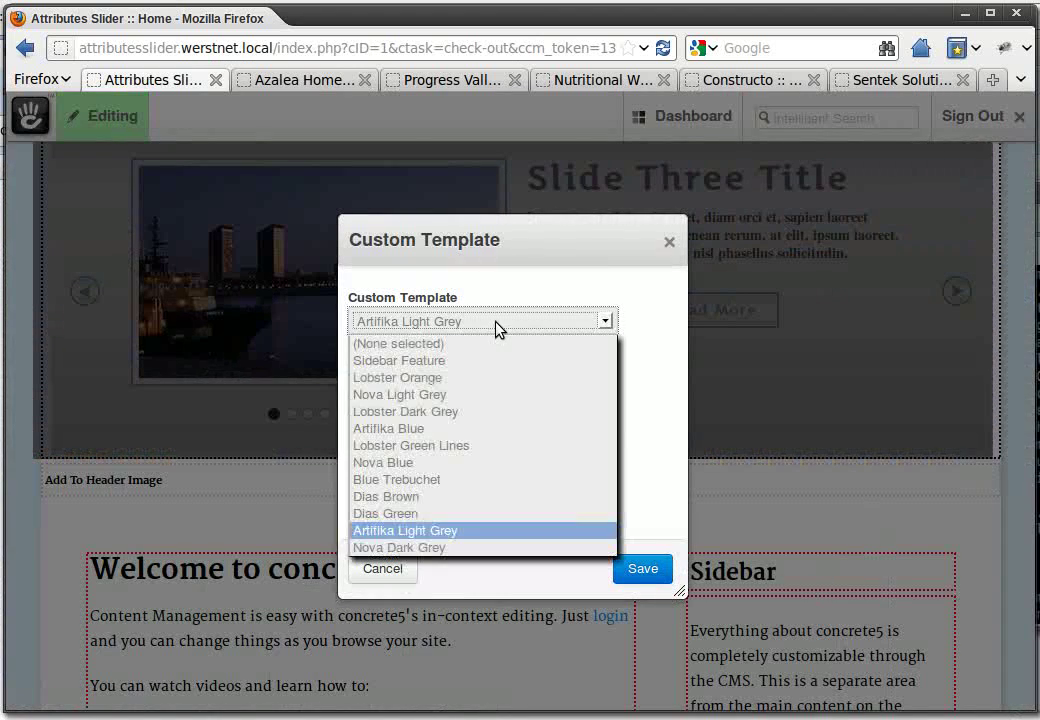
pyautogui.click(504, 378)
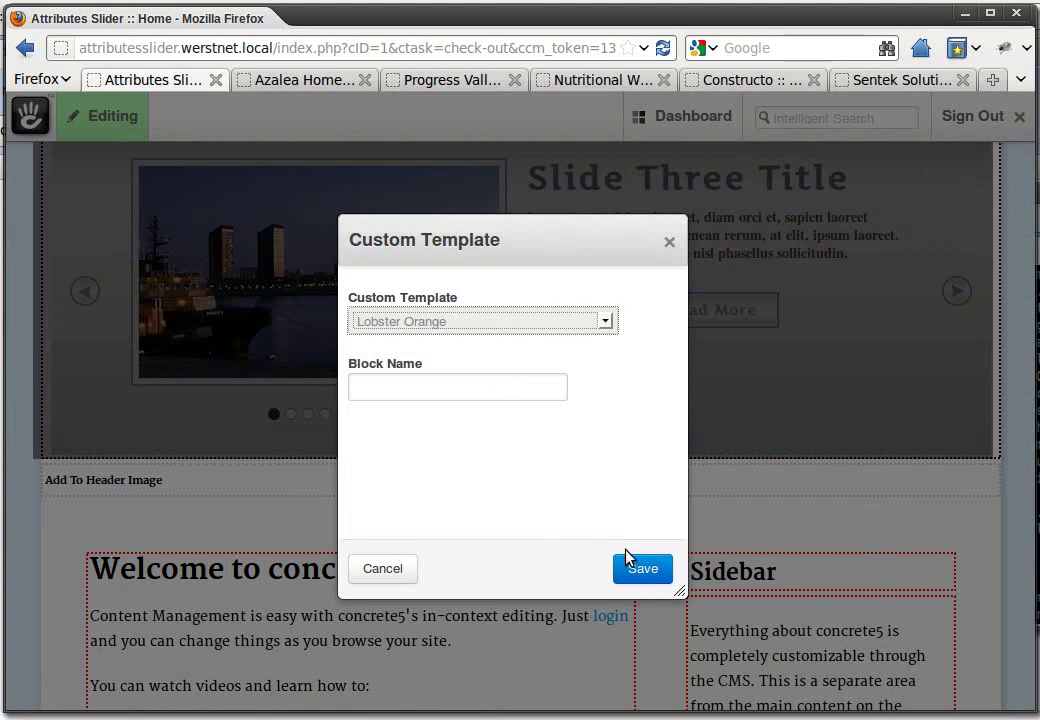
pyautogui.click(641, 574)
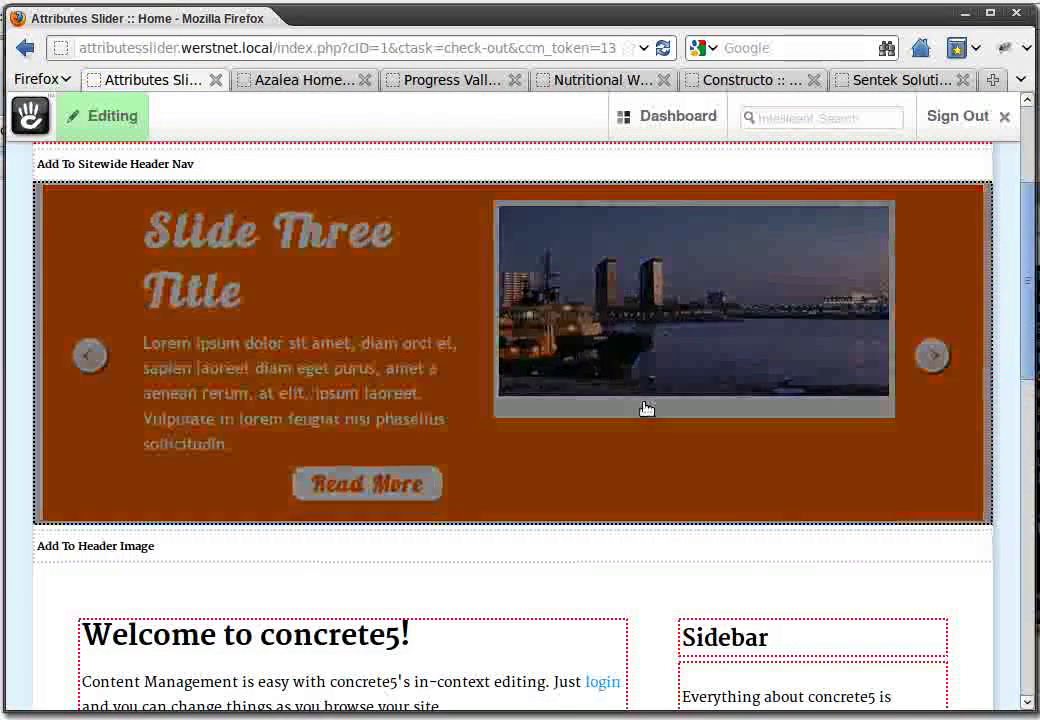
pyautogui.click(651, 418)
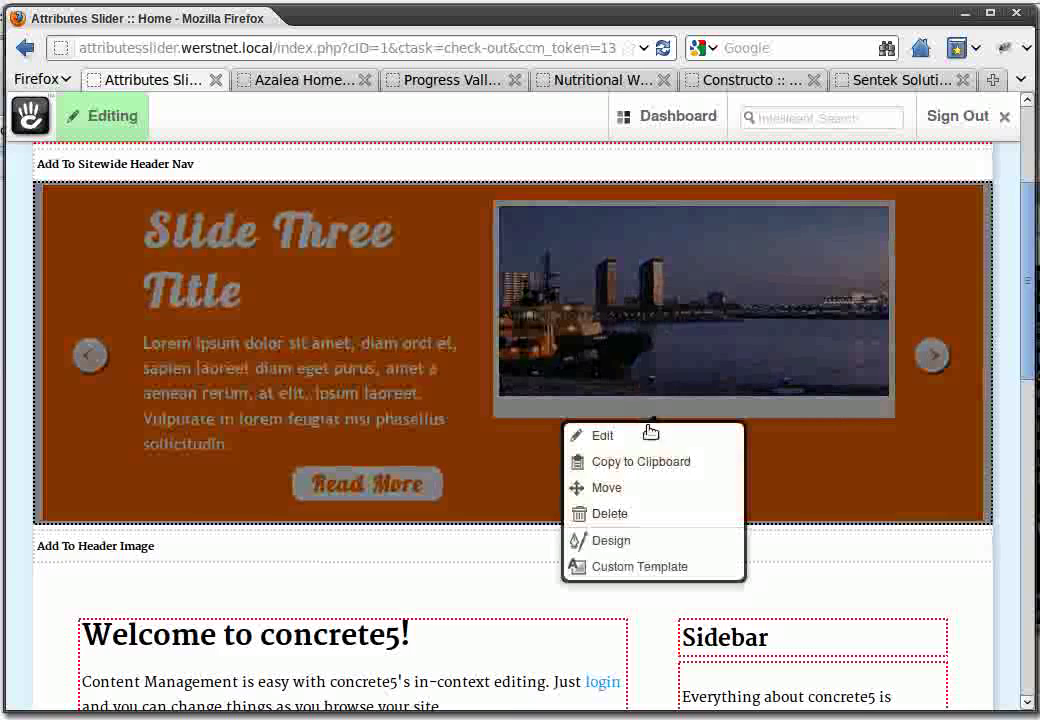
pyautogui.click(648, 439)
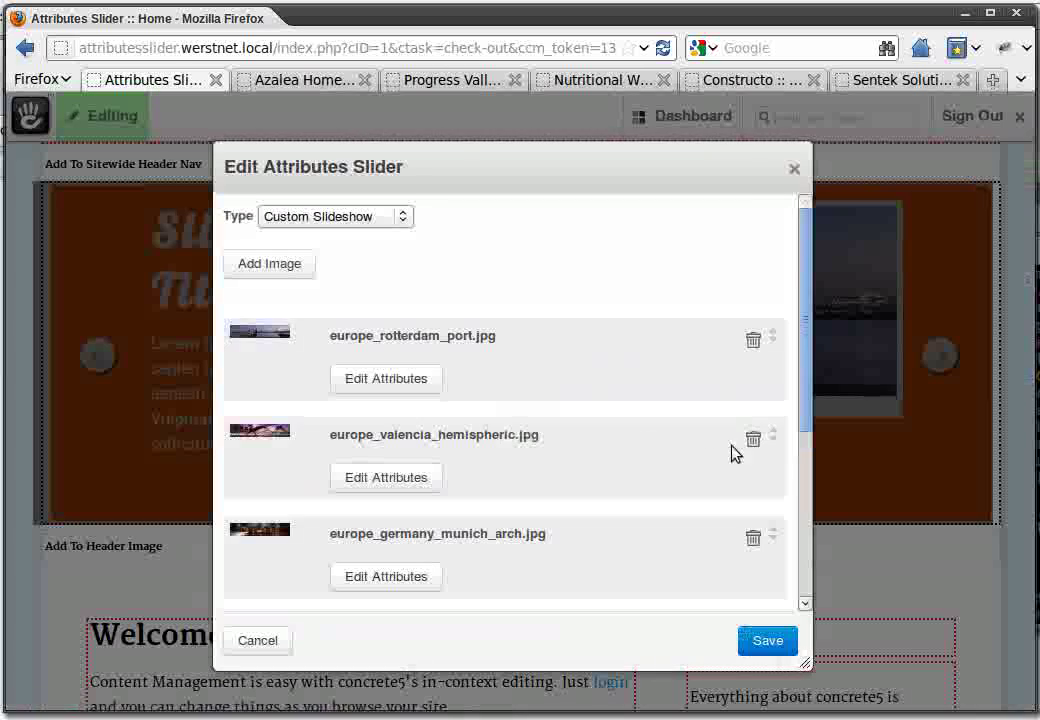
pyautogui.click(791, 167)
# Switch the Attributes Slider block to the Lobster Dark Grey custom template.
pyautogui.click(765, 355)
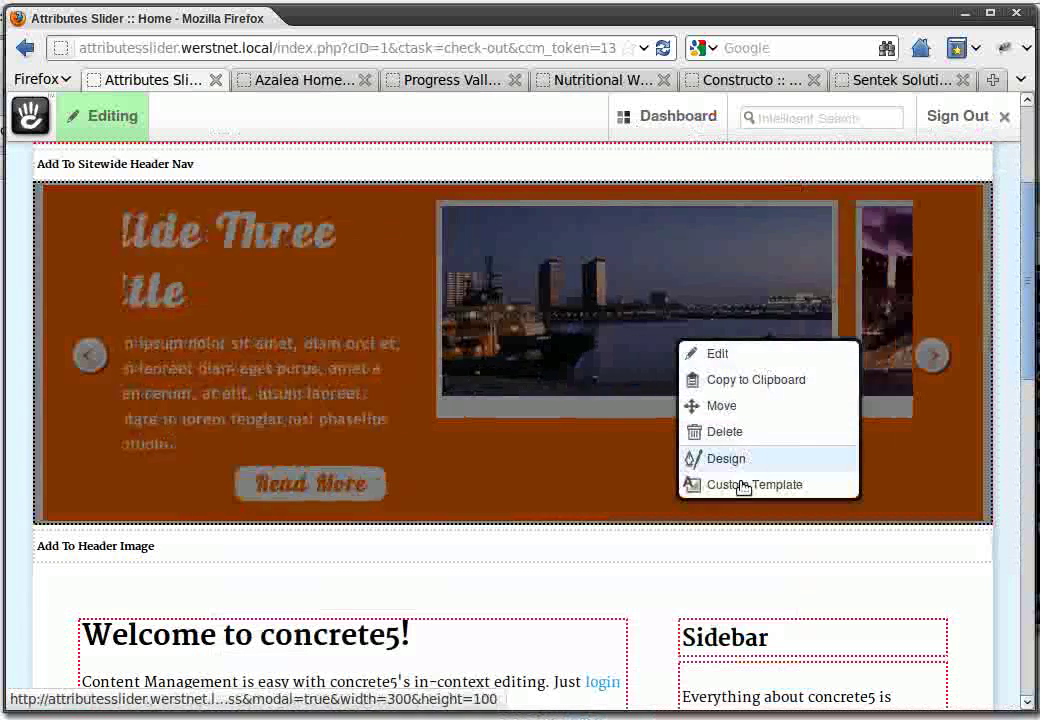
pyautogui.click(741, 486)
pyautogui.click(497, 326)
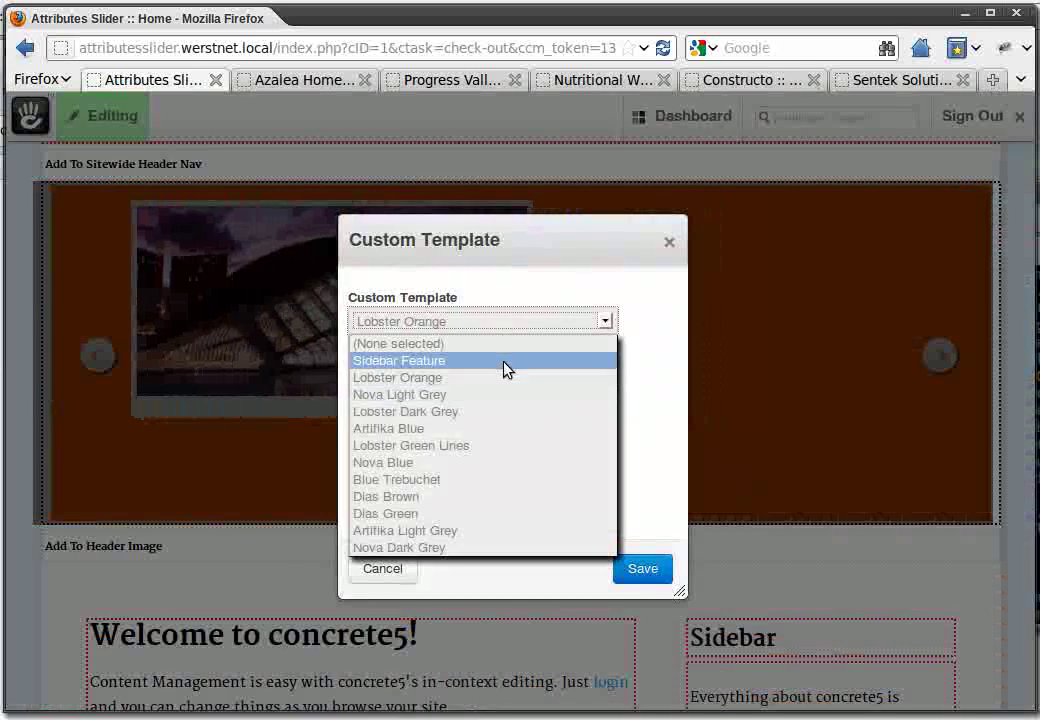
pyautogui.click(494, 412)
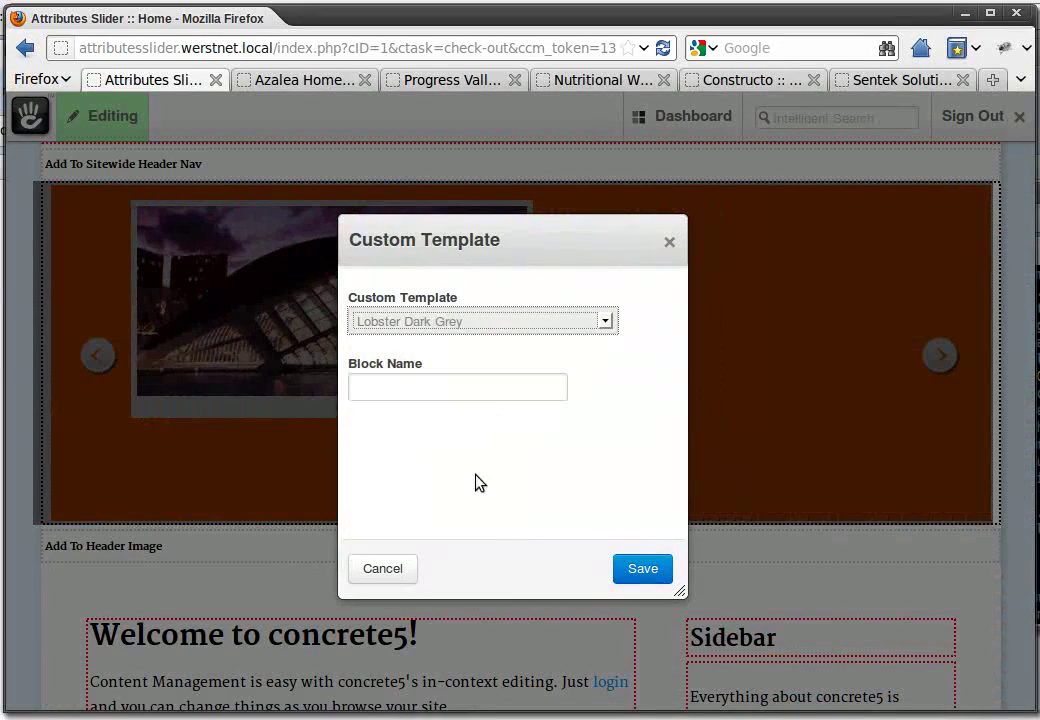
pyautogui.click(625, 568)
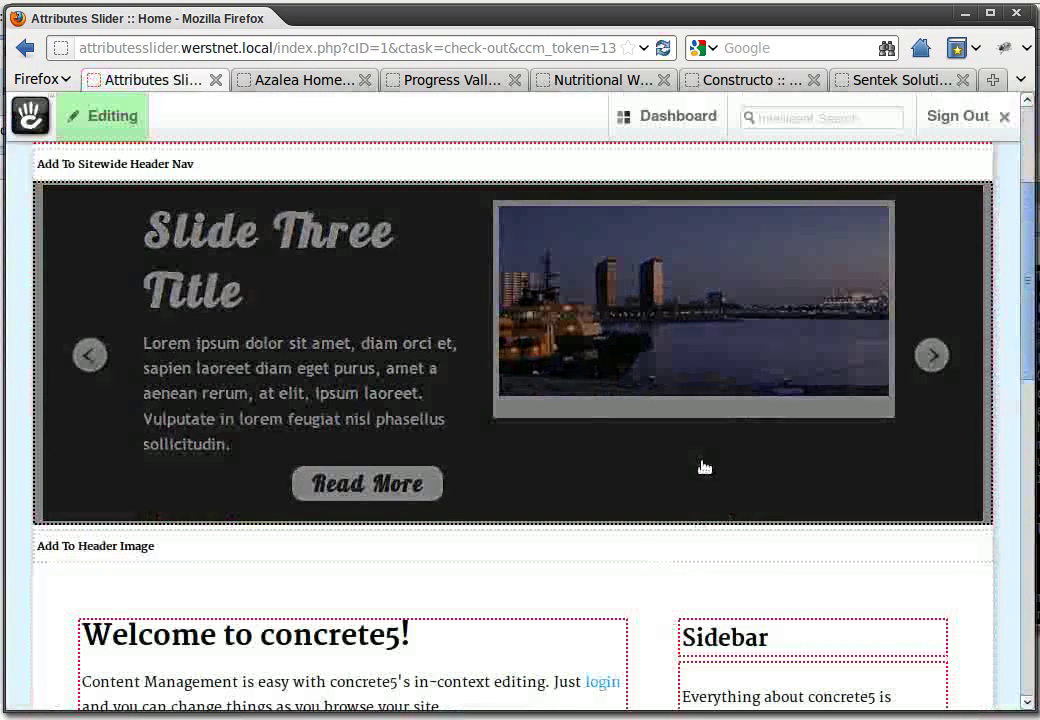
# Change the slider block's custom template to Dias Brown.
pyautogui.click(703, 470)
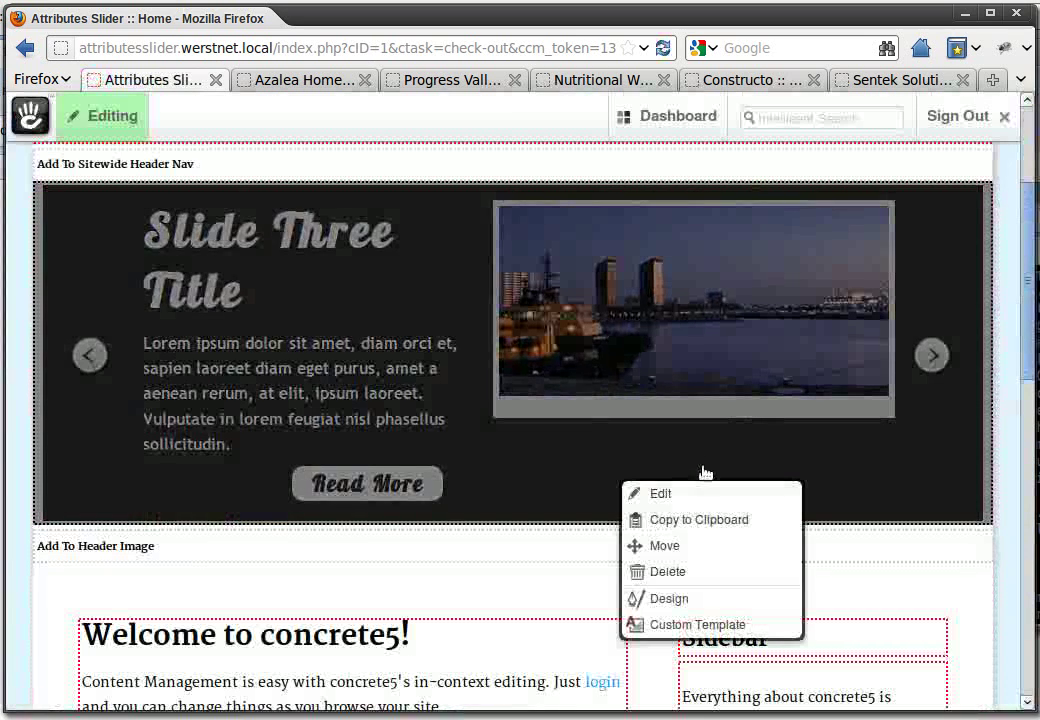
pyautogui.click(690, 626)
pyautogui.click(490, 321)
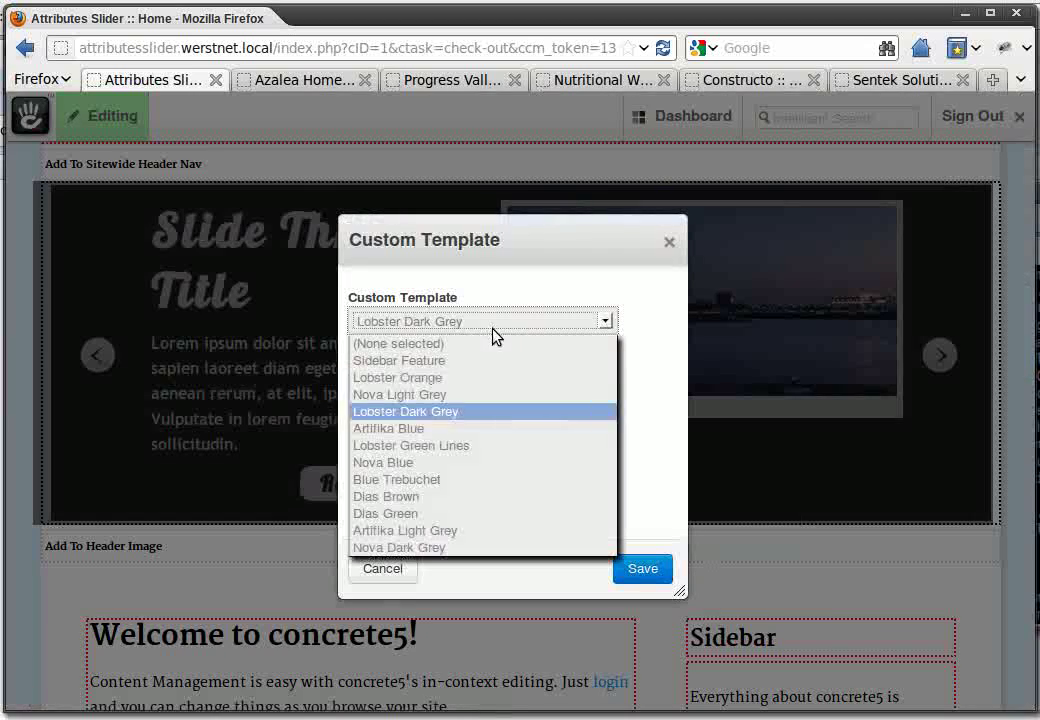
pyautogui.click(470, 499)
pyautogui.click(634, 568)
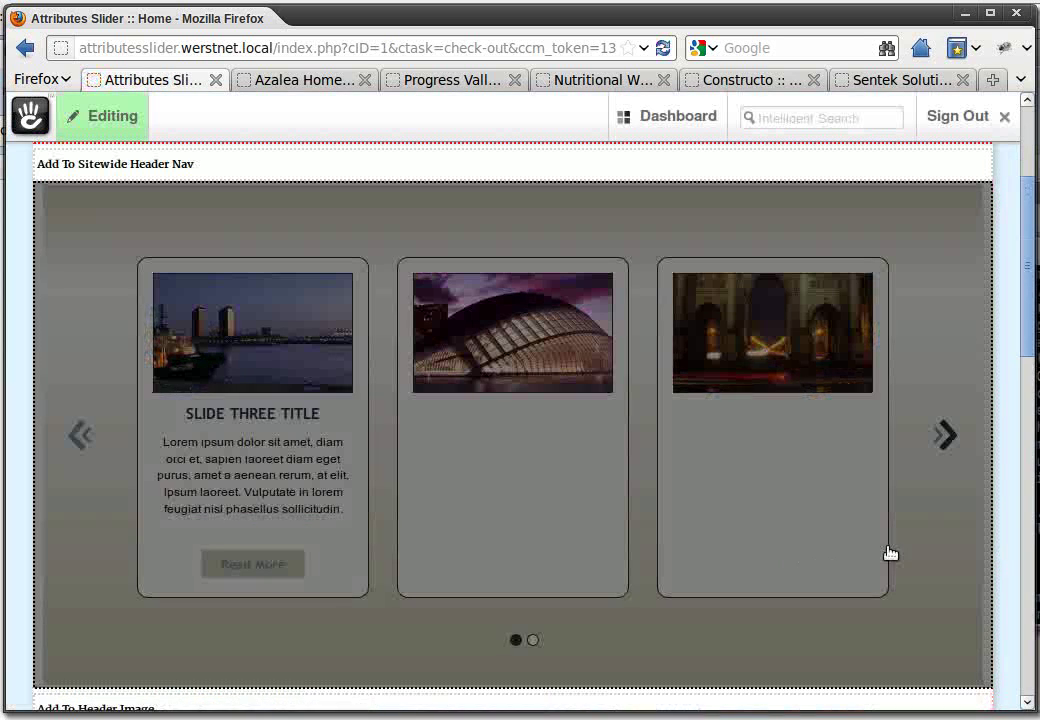
# Set the slider block's custom template to Blue Trebuchet and publish the home page edits.
pyautogui.click(606, 526)
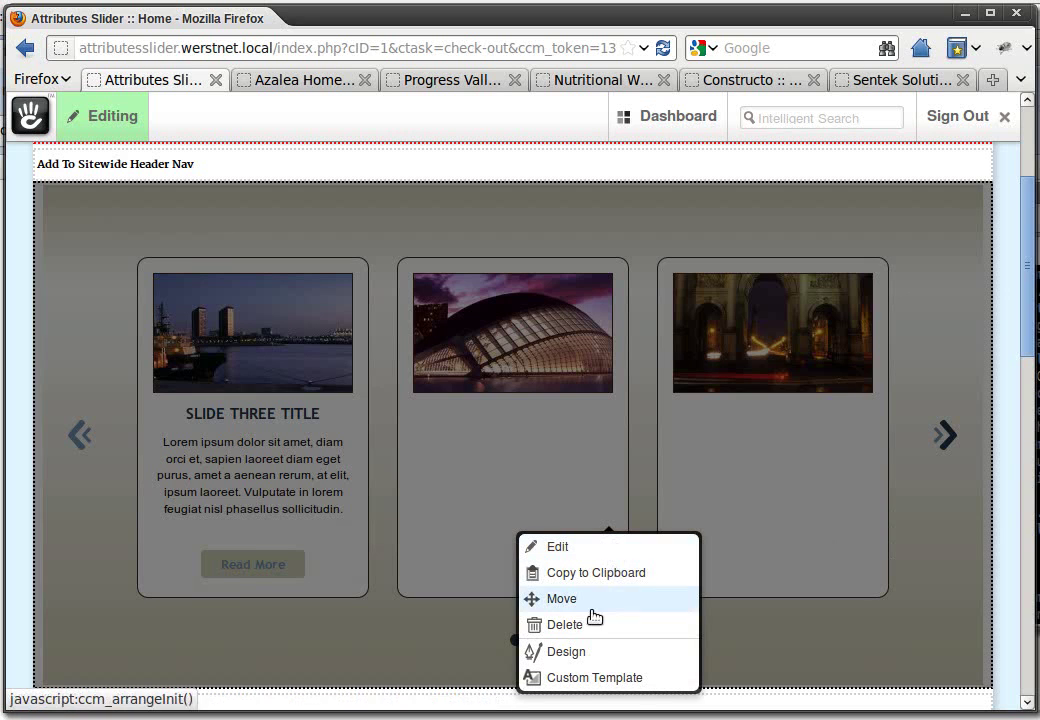
pyautogui.click(588, 680)
pyautogui.click(475, 318)
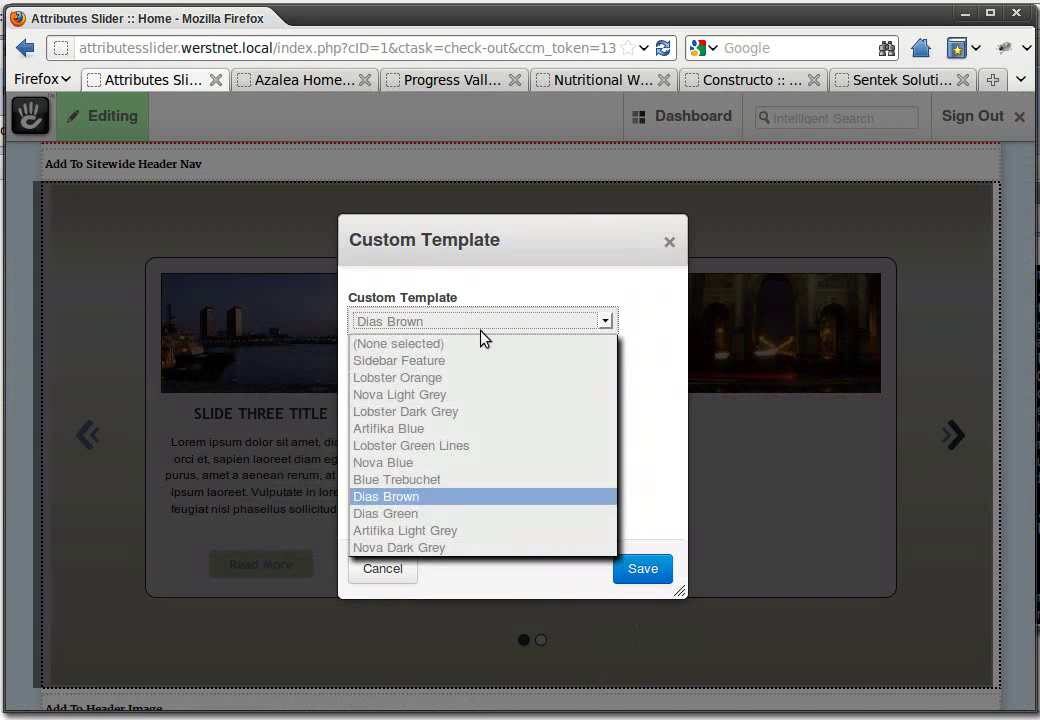
pyautogui.click(499, 485)
pyautogui.click(660, 571)
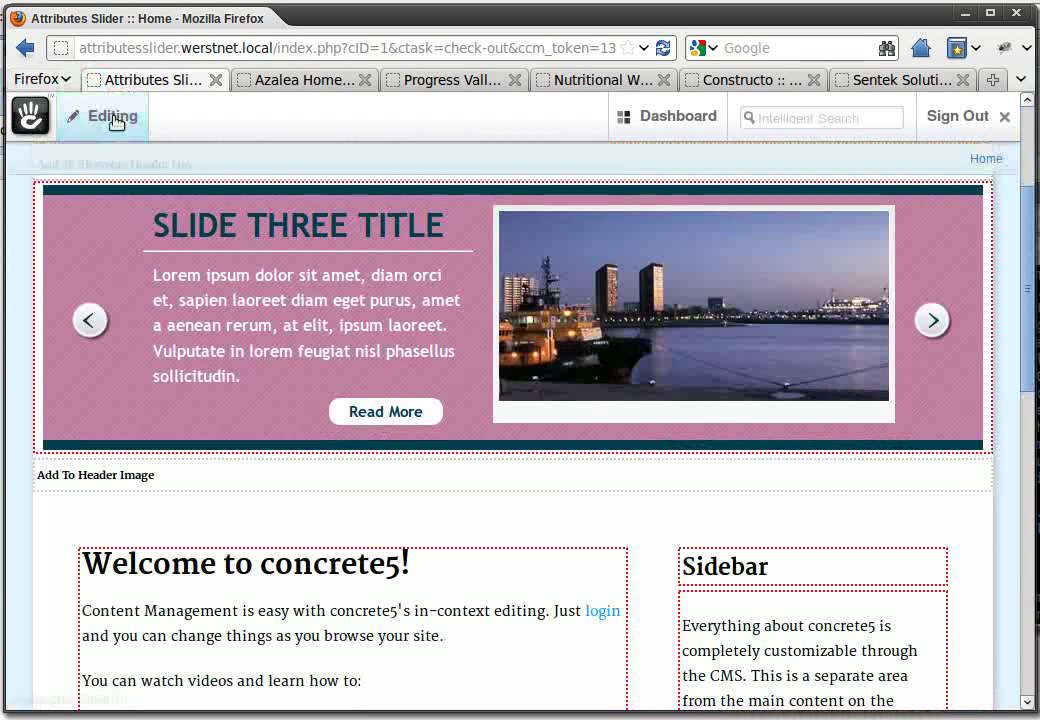
pyautogui.click(100, 116)
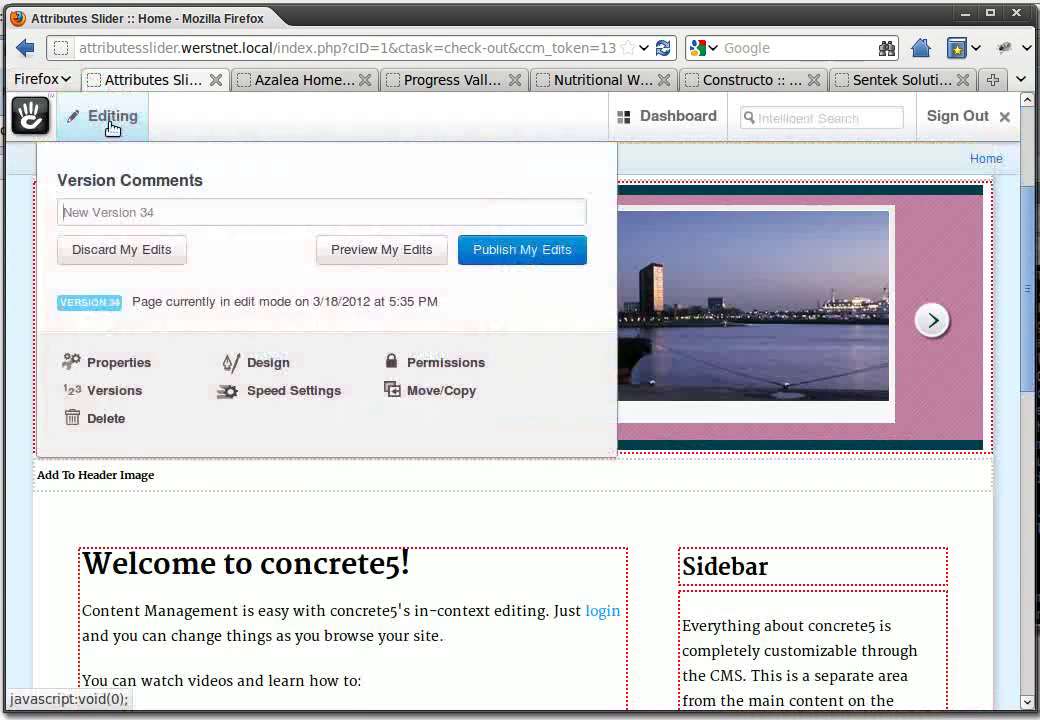
pyautogui.click(542, 263)
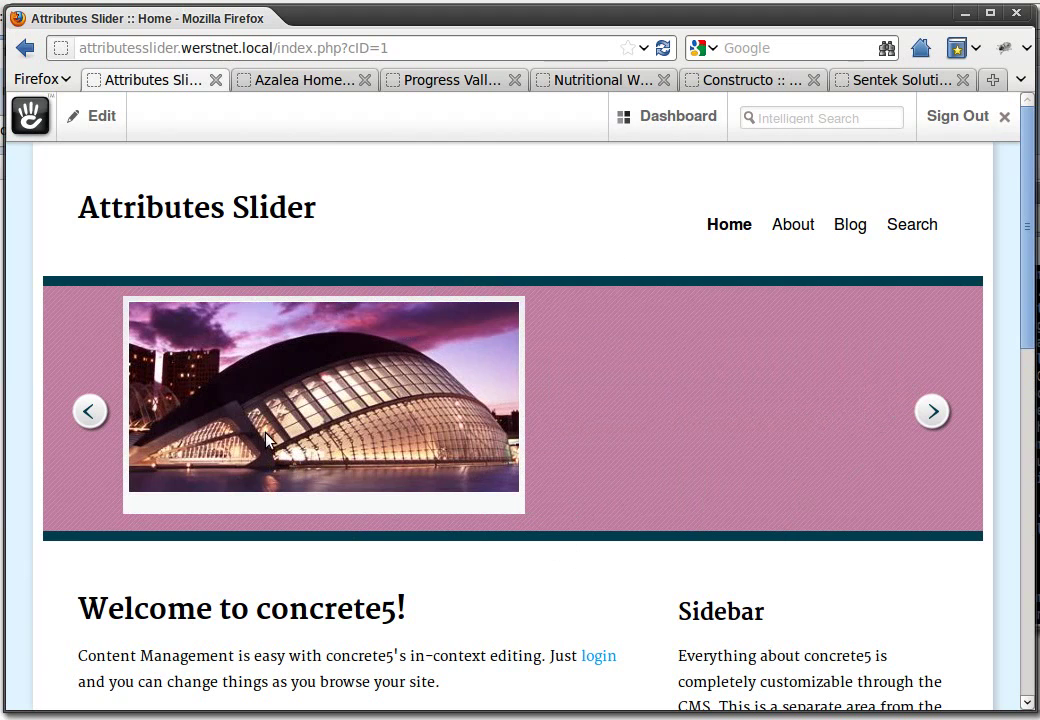
# Examine the home page sliders on the Azalea Home Care, Progress Valley and Nutritional Weight & Wellness sites.
pyautogui.click(294, 84)
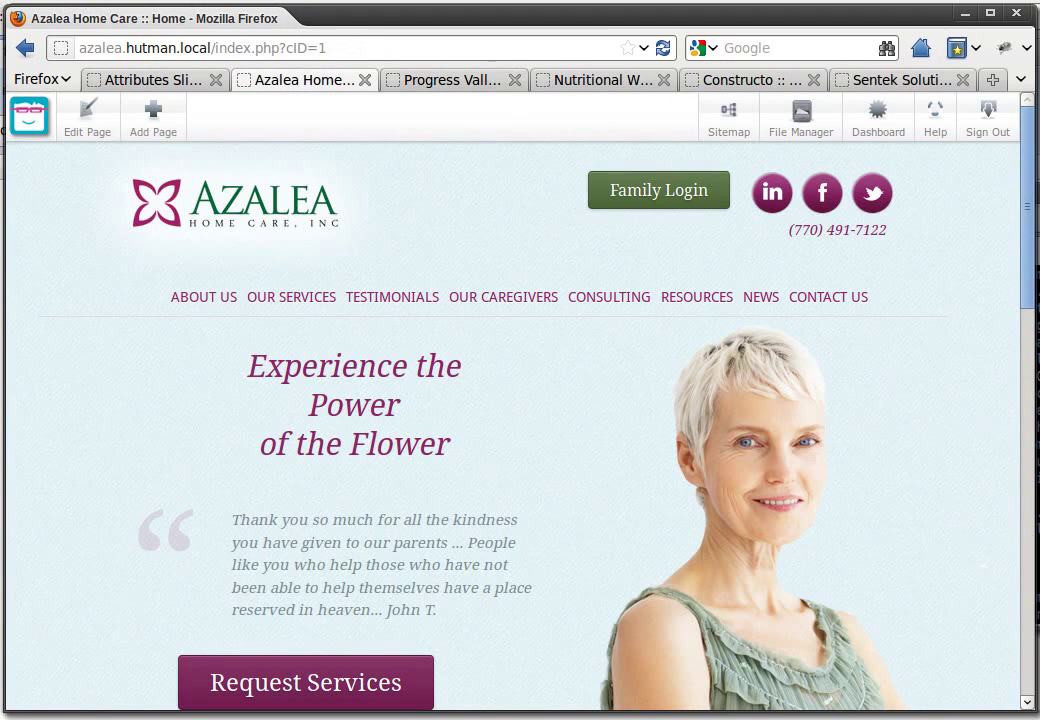
pyautogui.moveTo(1030, 265); pyautogui.dragTo(1033, 290)
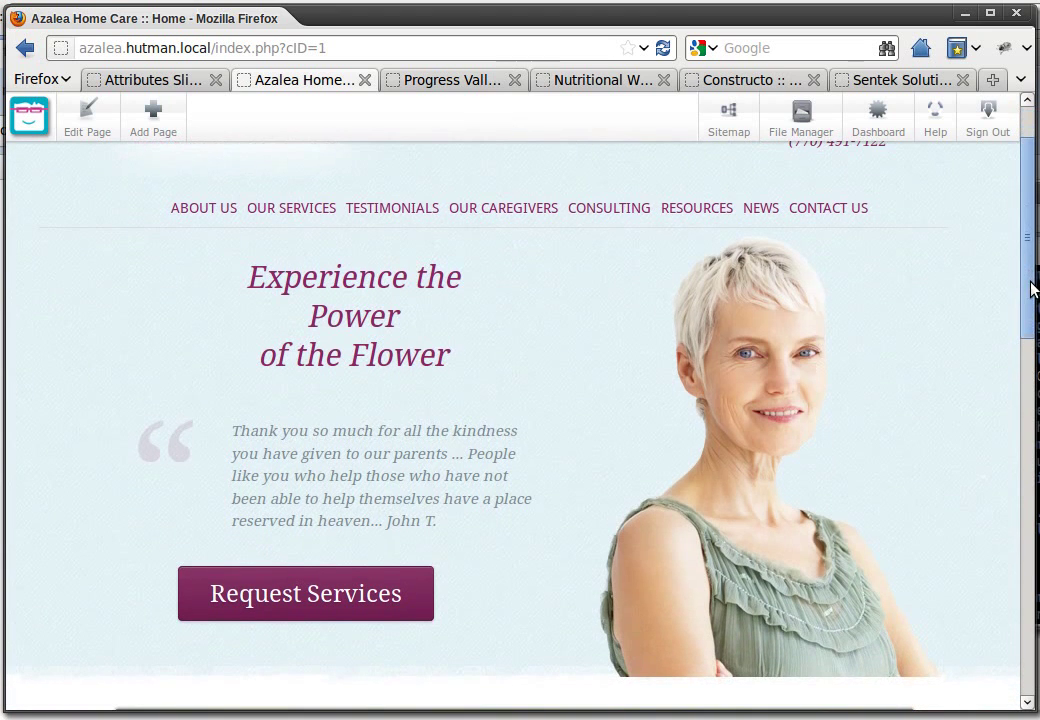
pyautogui.click(415, 80)
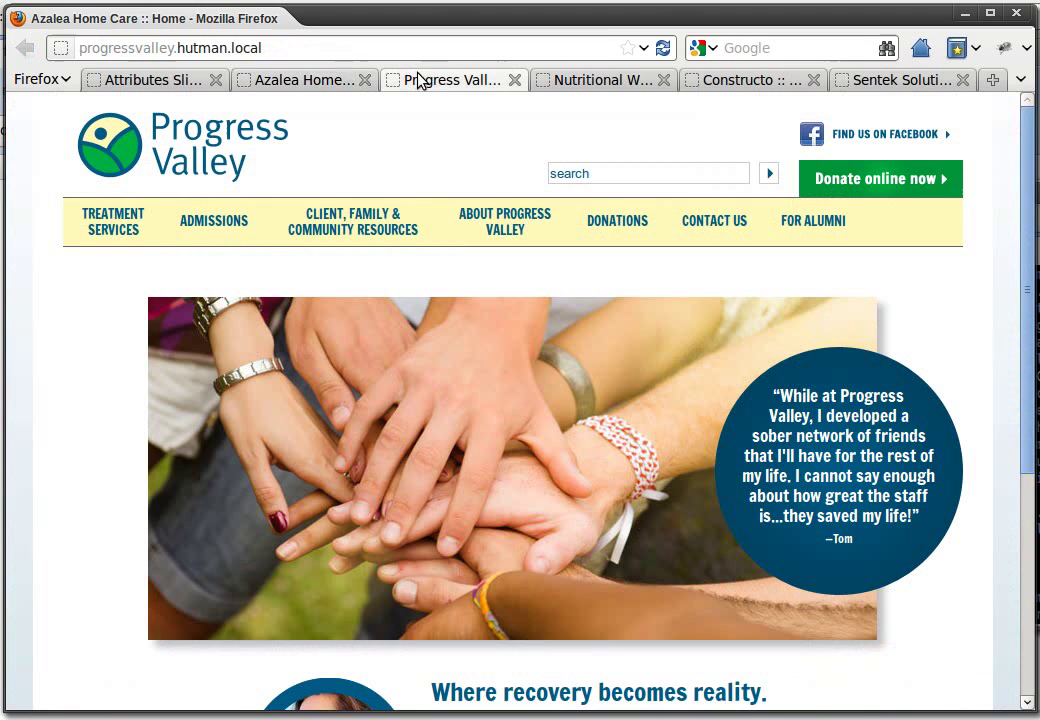
pyautogui.click(240, 304)
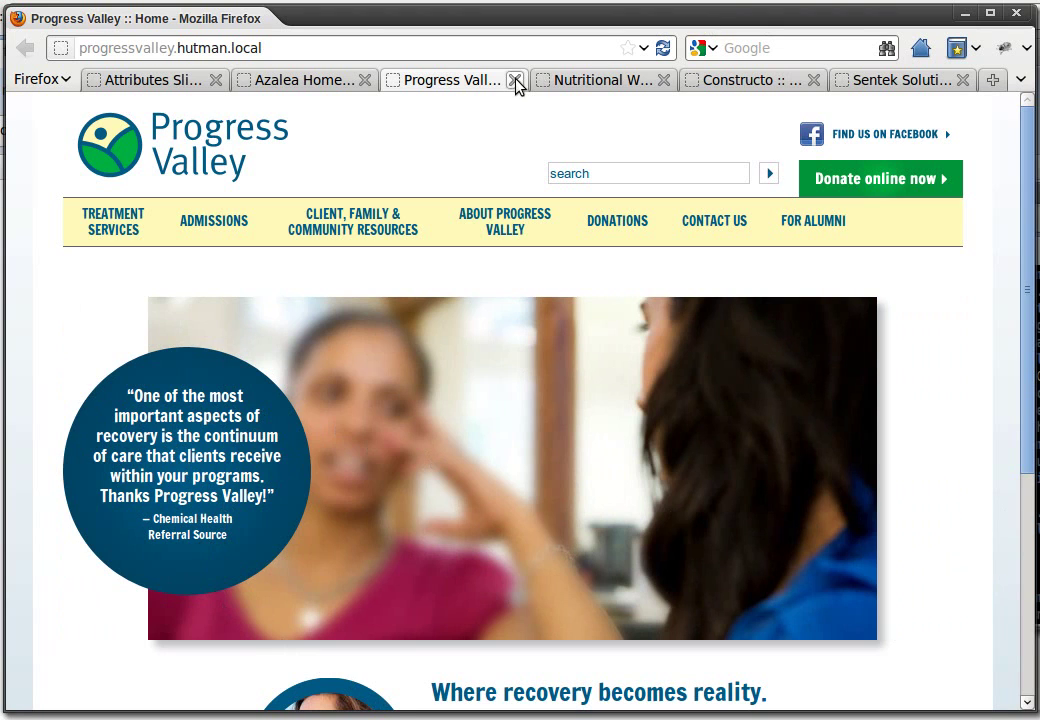
pyautogui.click(596, 88)
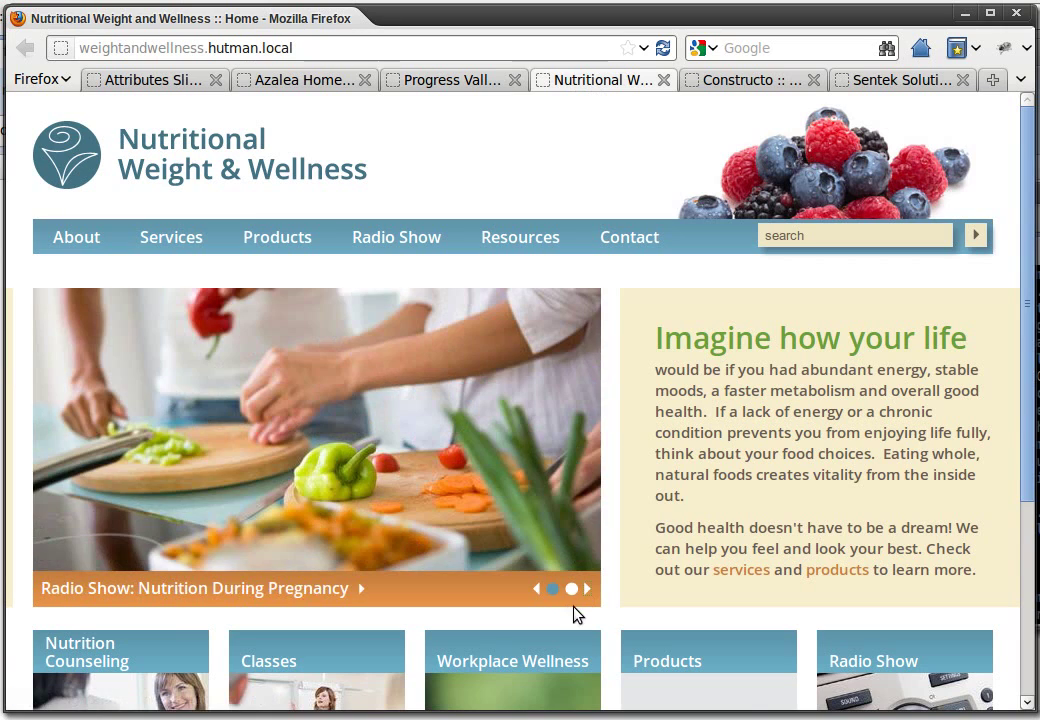
pyautogui.click(537, 590)
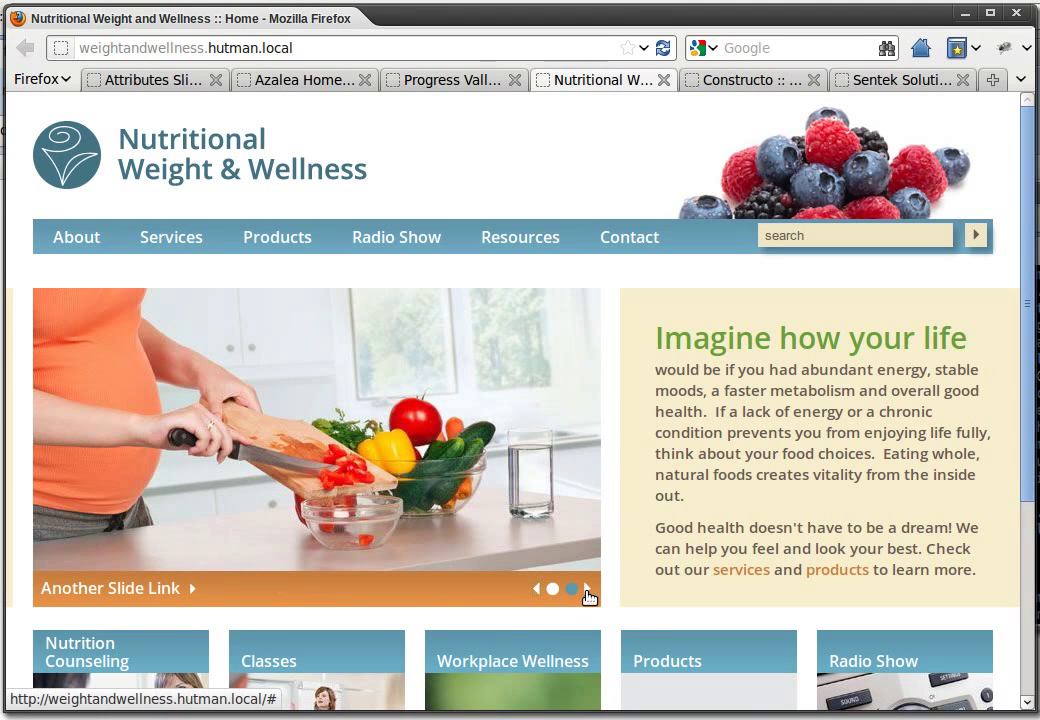
# View the Constructo site and cycle through the slides of its home page slider.
pyautogui.click(752, 80)
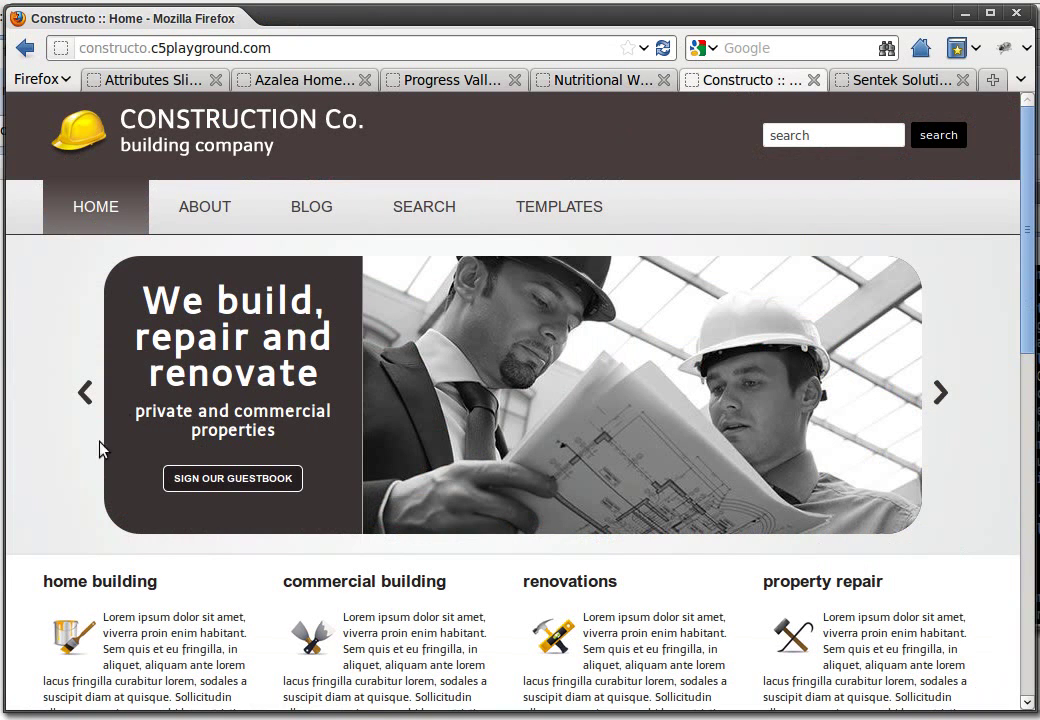
pyautogui.click(942, 395)
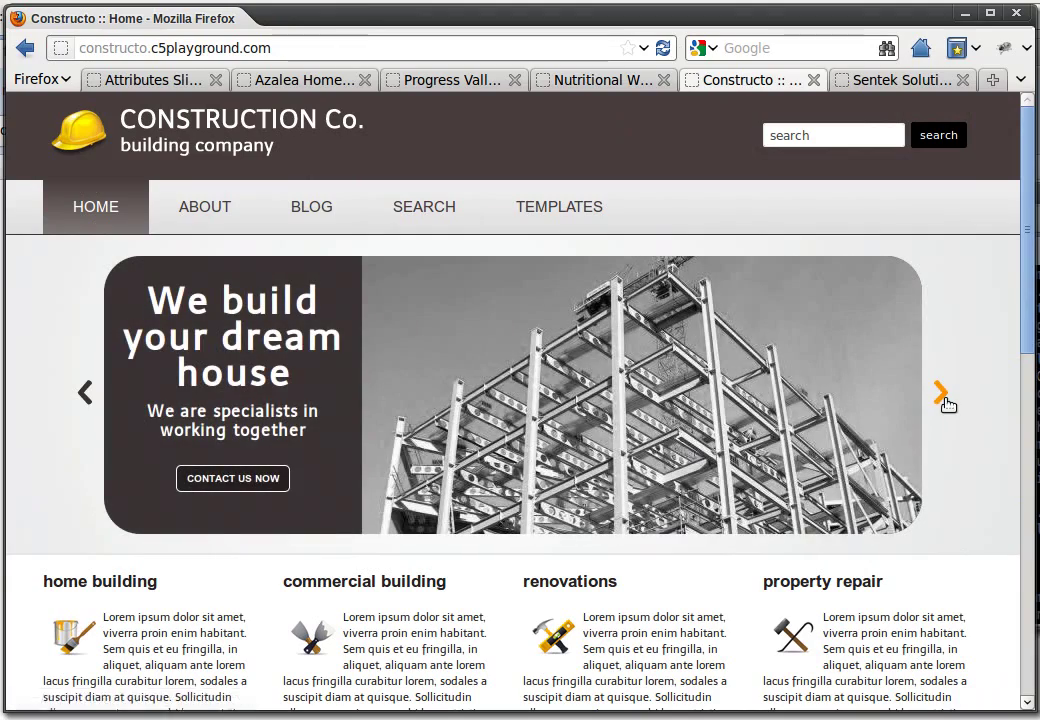
pyautogui.click(943, 400)
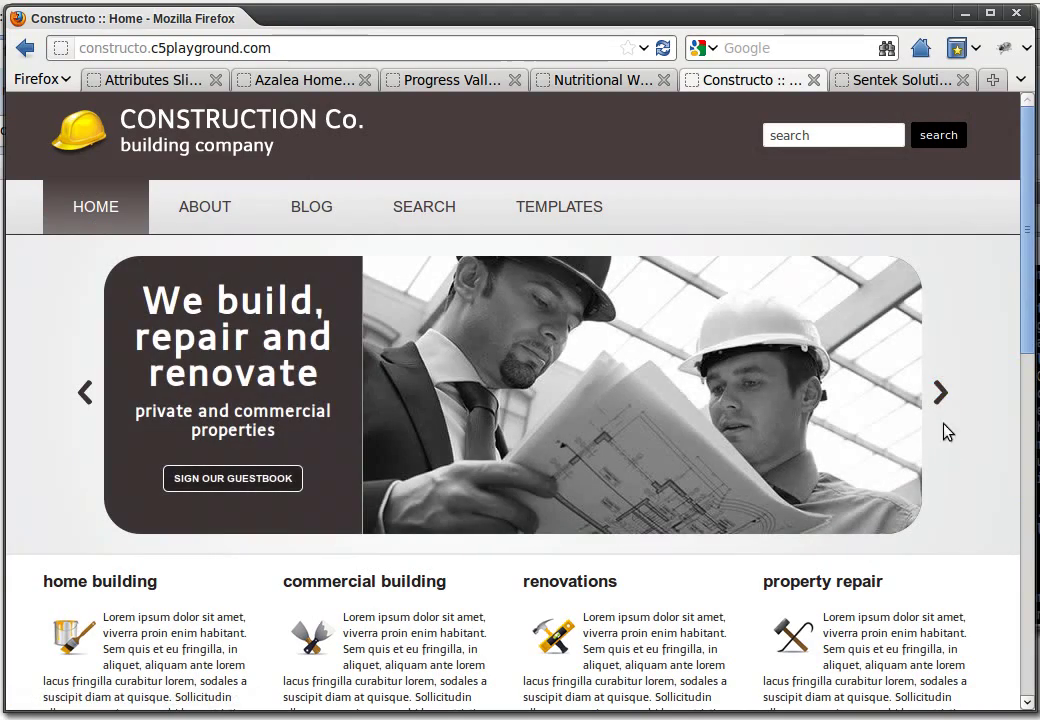
pyautogui.click(940, 394)
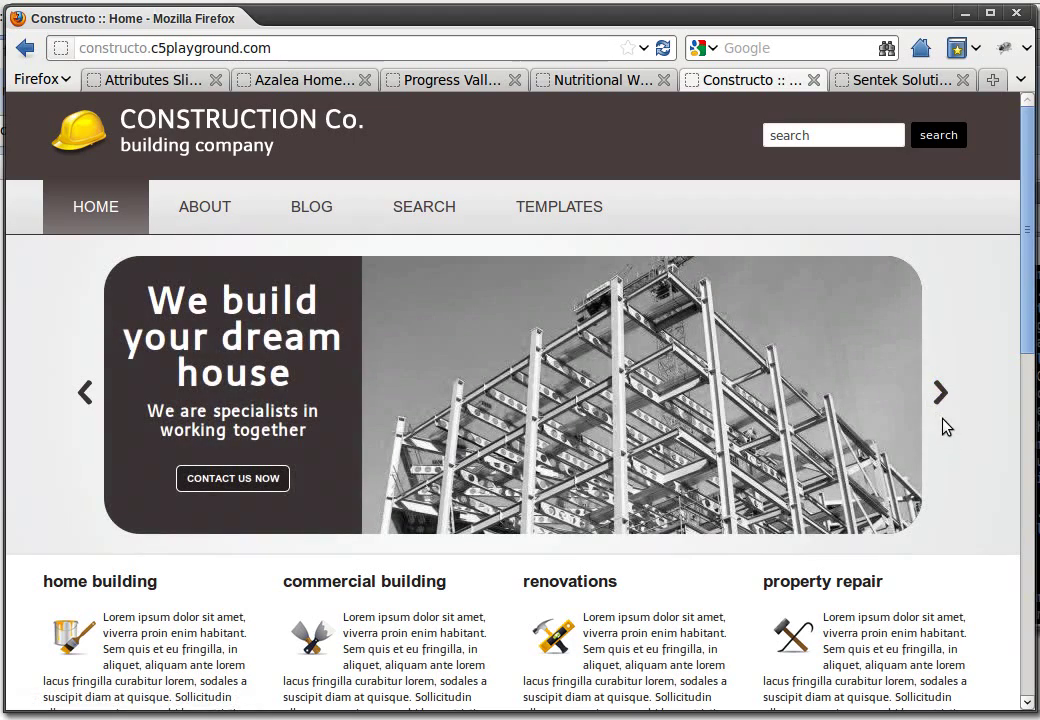
pyautogui.click(940, 395)
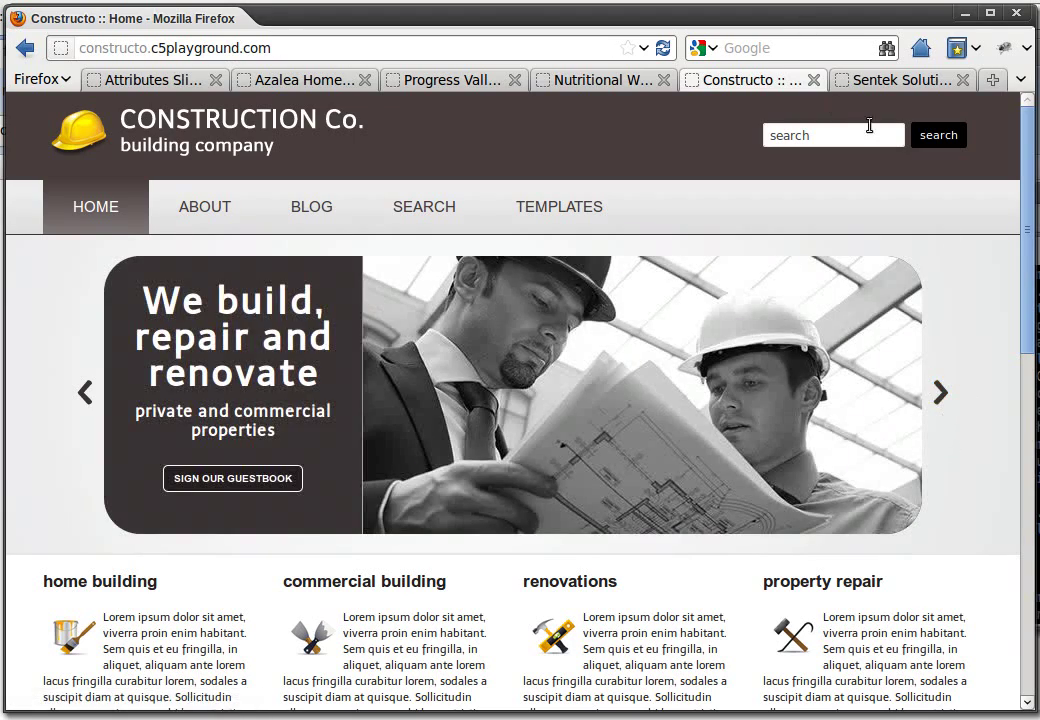
# Put the Sentek Solutions home page in edit mode and open the attributes of uxm-30-slider.png in its slider block.
pyautogui.click(893, 79)
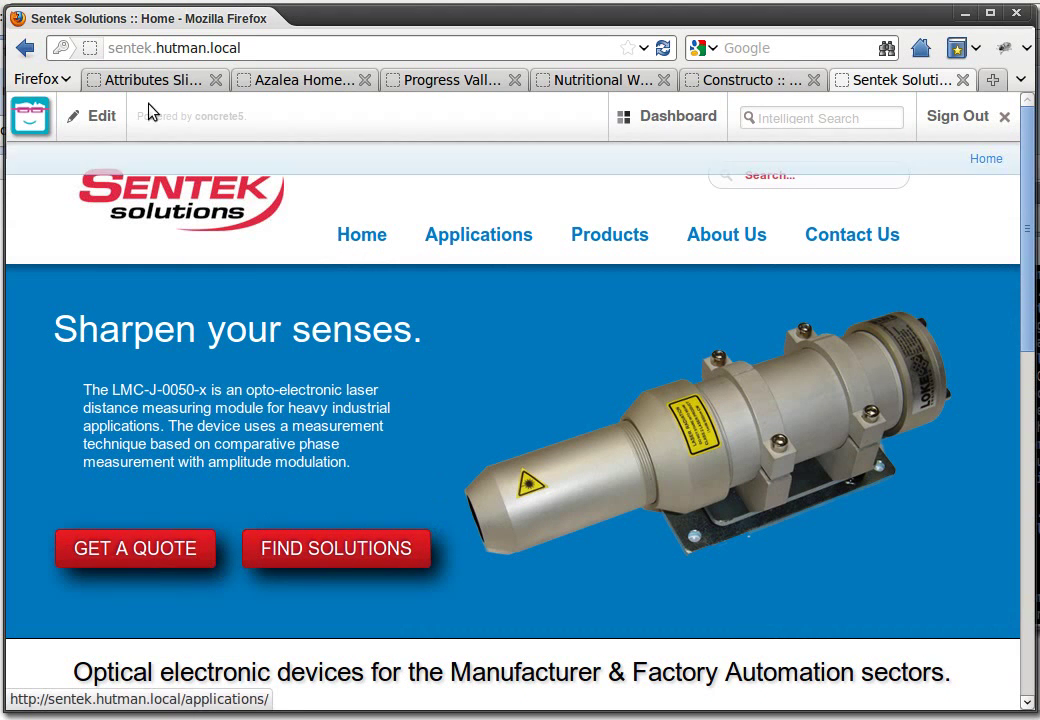
pyautogui.click(94, 132)
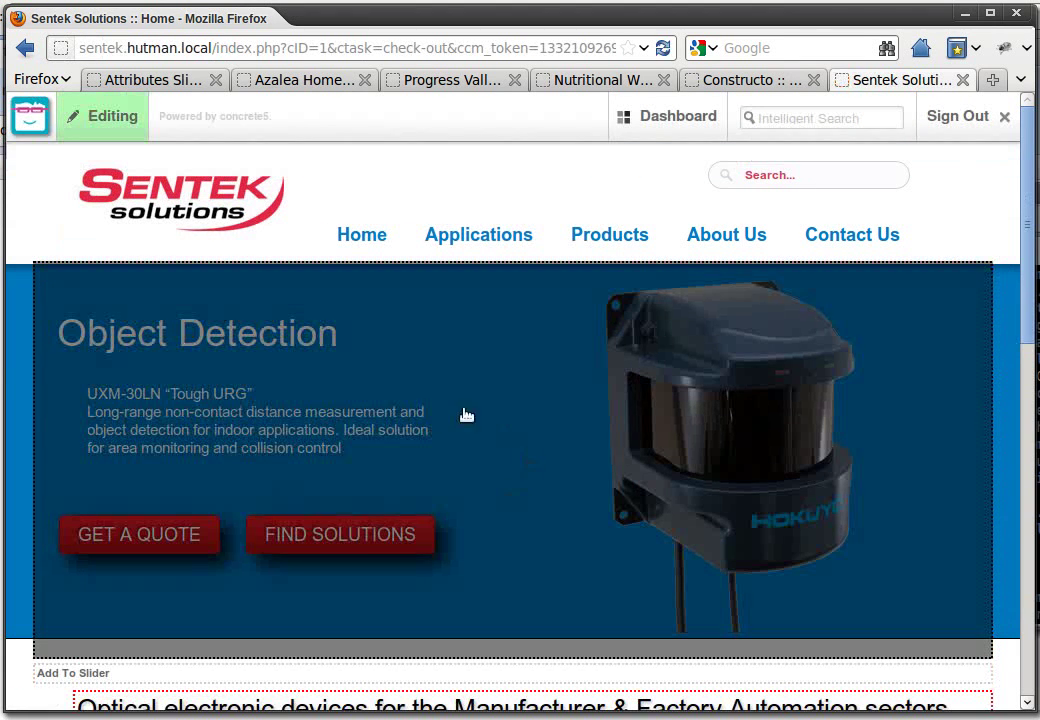
pyautogui.click(443, 427)
pyautogui.click(462, 446)
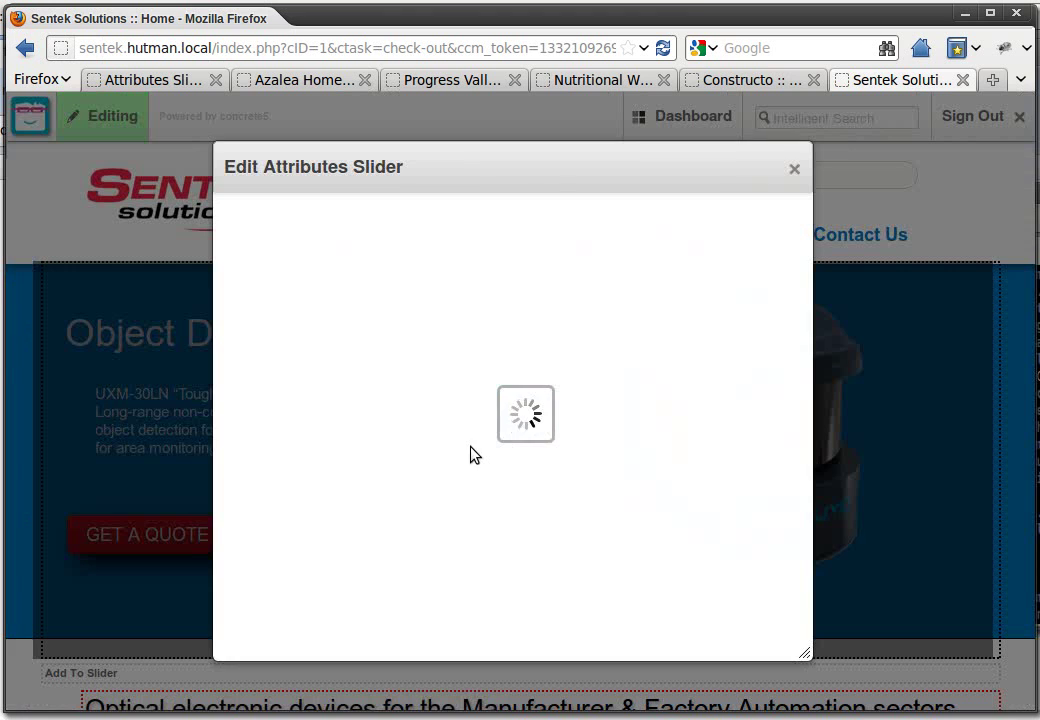
pyautogui.click(393, 359)
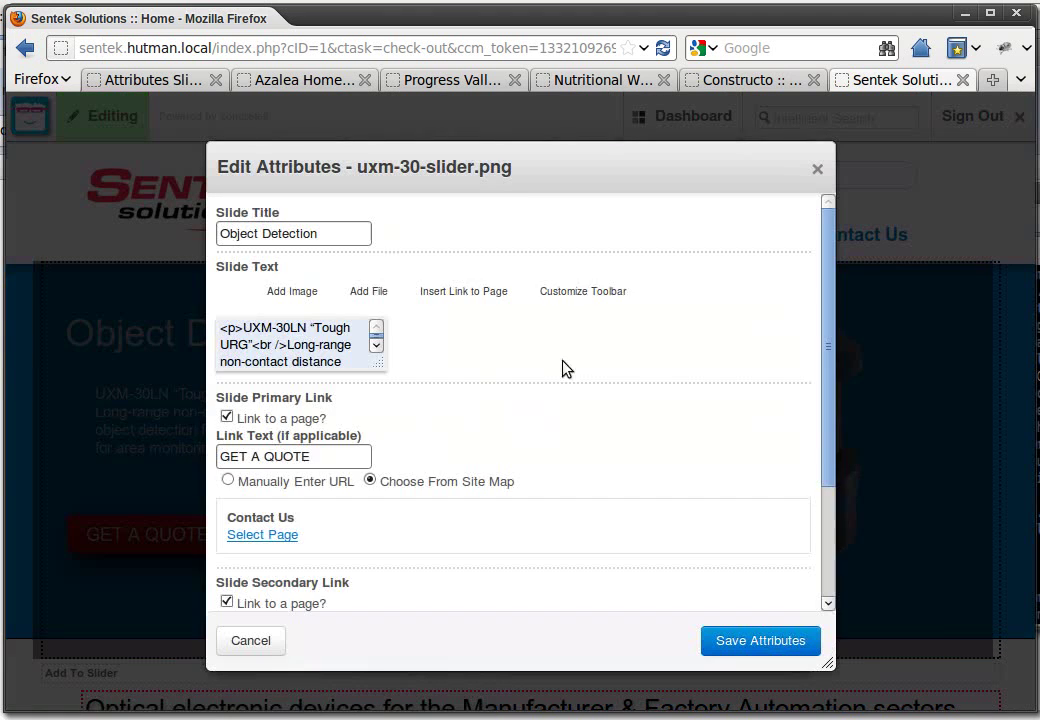
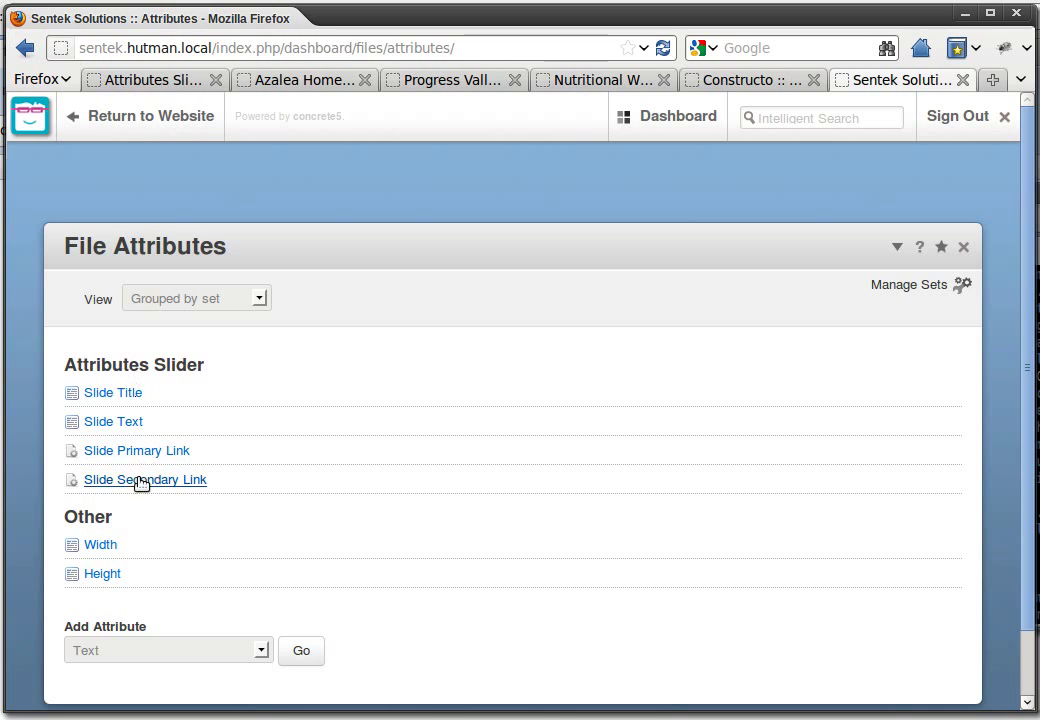
# Start a new Text file attribute and assign it to the Attributes Slider set.
pyautogui.click(180, 652)
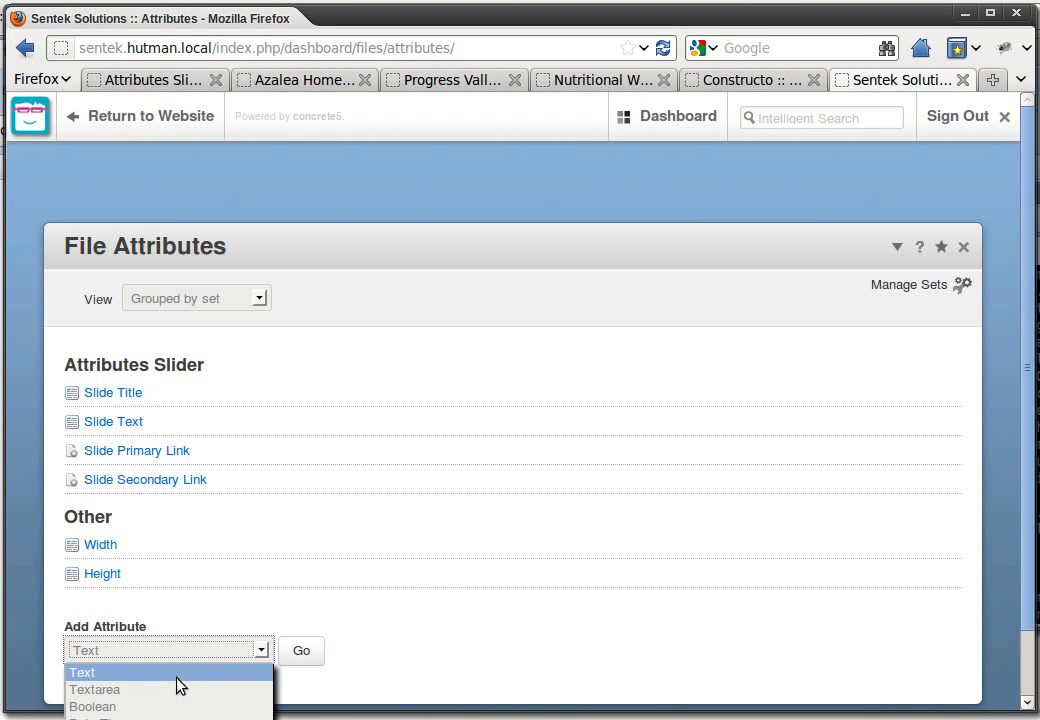
pyautogui.click(176, 673)
pyautogui.click(302, 658)
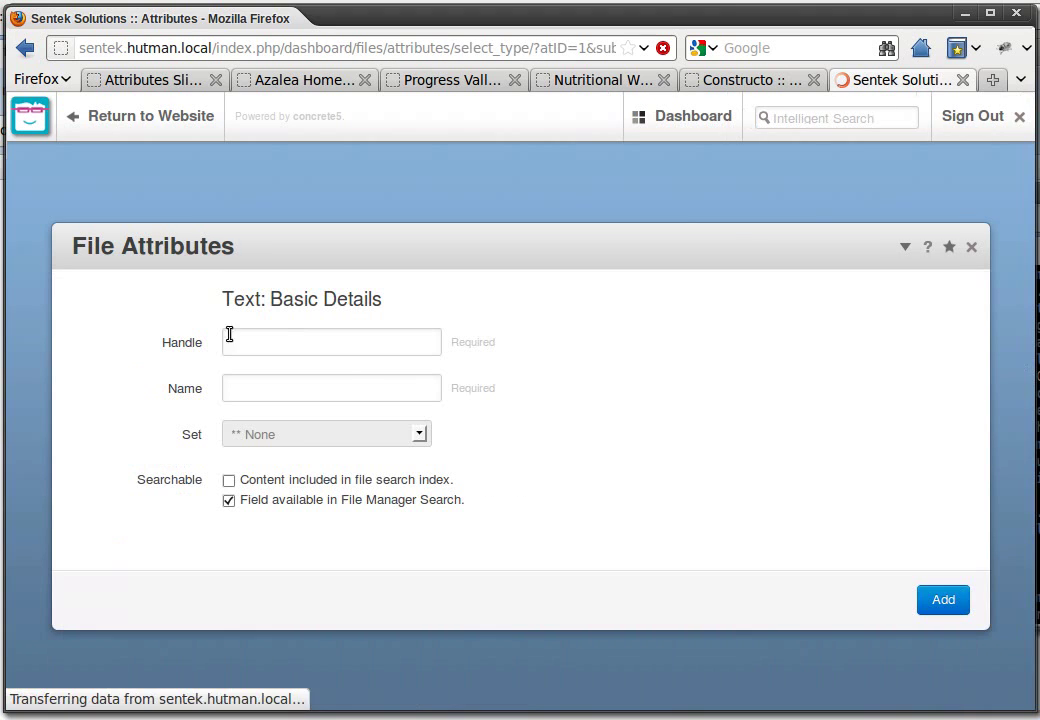
pyautogui.click(313, 450)
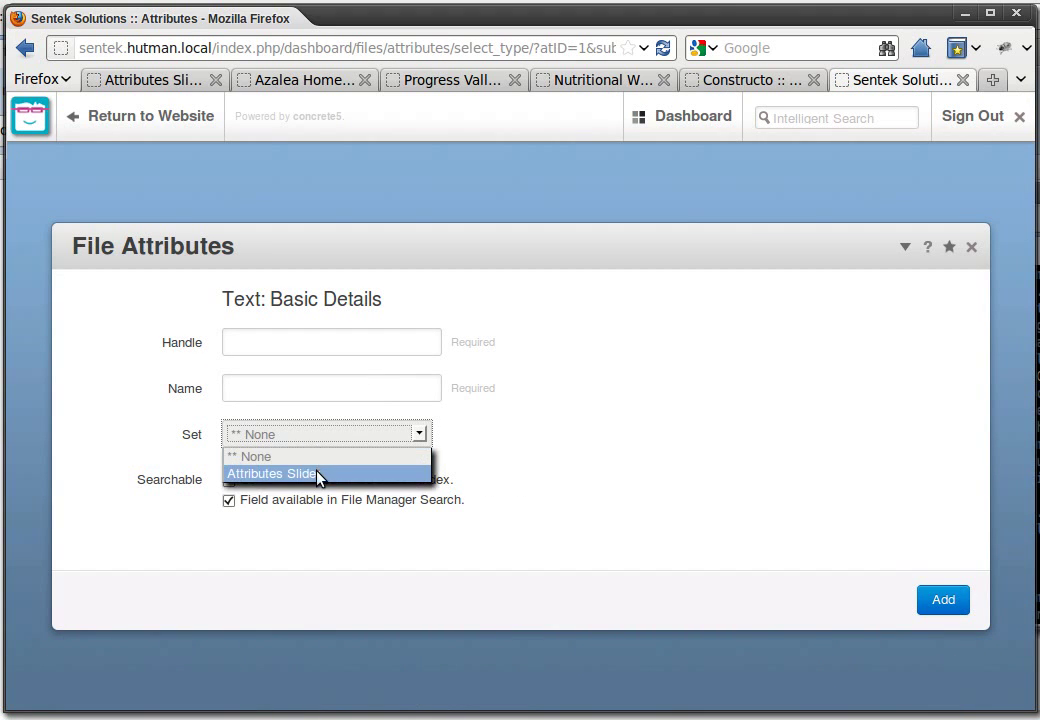
pyautogui.click(347, 474)
# Enter Text Link as the new attribute's handle.
pyautogui.click(297, 340)
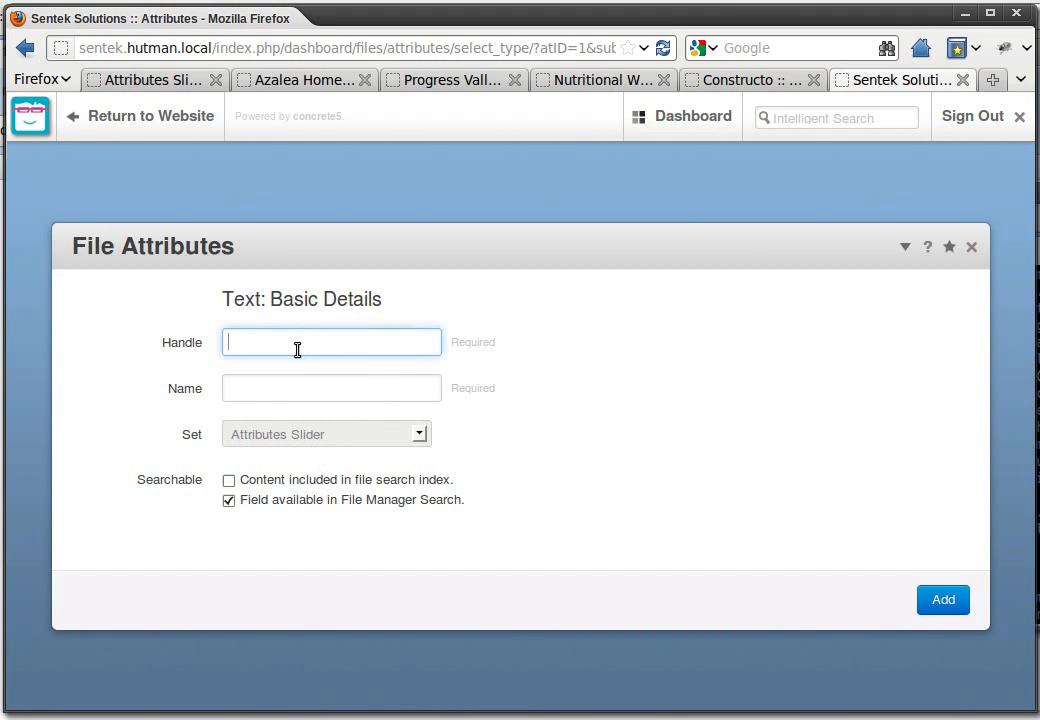
pyautogui.write('Text ')
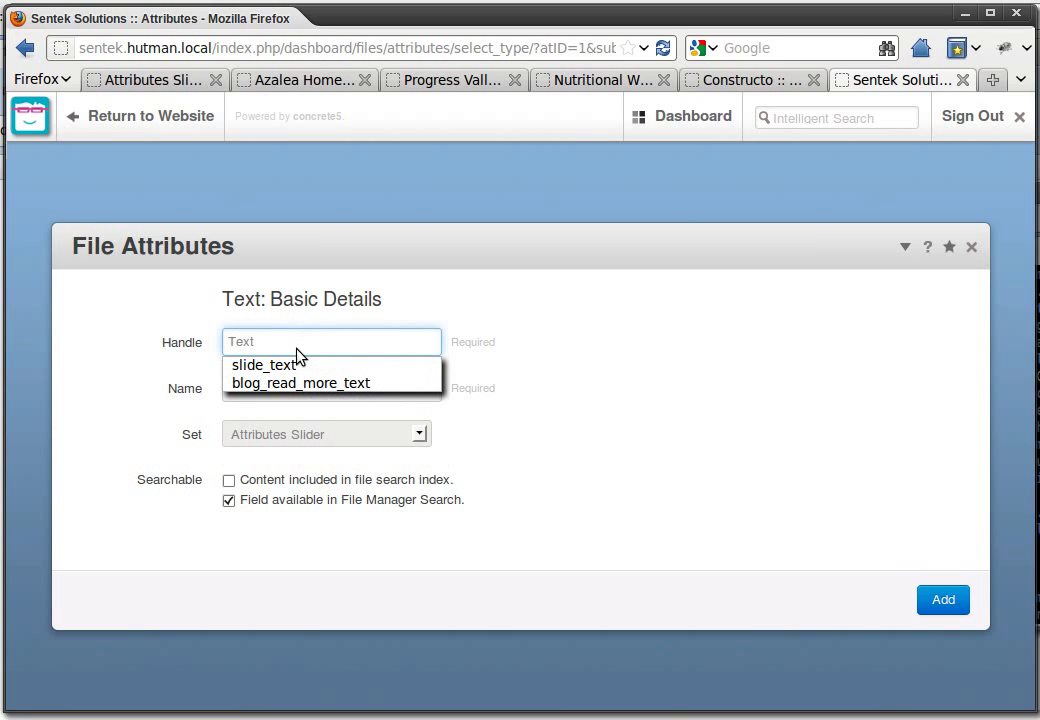
pyautogui.write('A')
pyautogui.press('BackSpace')
pyautogui.write('Su')
pyautogui.press('BackSpace')
pyautogui.press('BackSpace')
pyautogui.write('Link')
pyautogui.press('Tab')
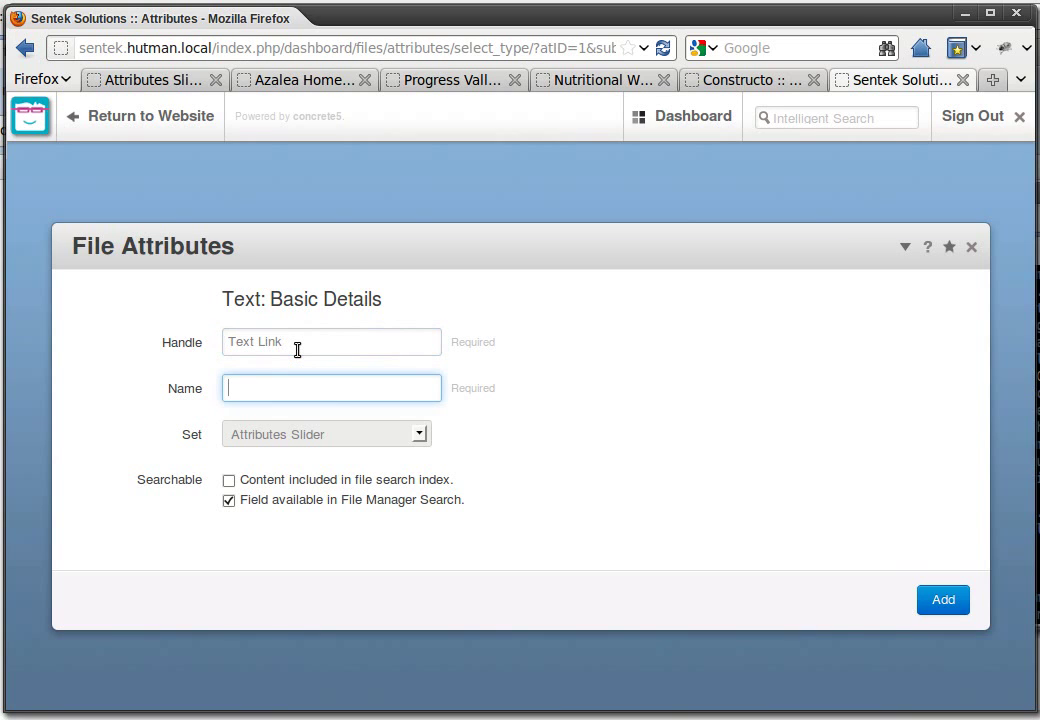
# Set the attribute's handle to text_link and its name to Text Field.
pyautogui.hotkey('shift', 'Tab')
pyautogui.write('text_link')
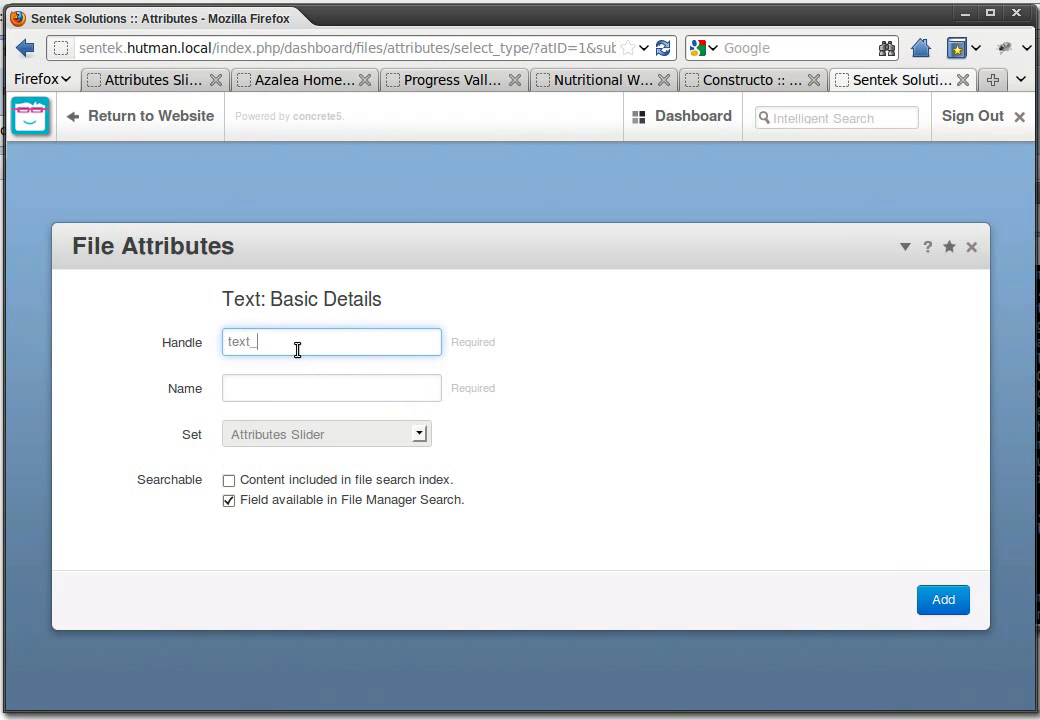
pyautogui.press('Tab')
pyautogui.write('Text ')
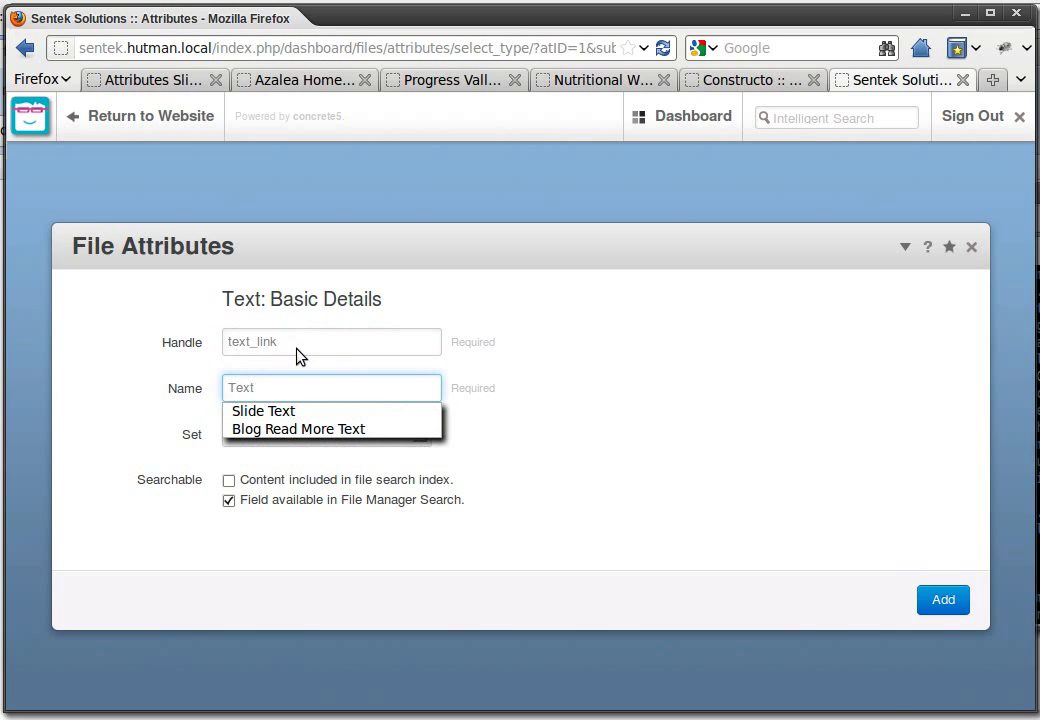
pyautogui.write('Field')
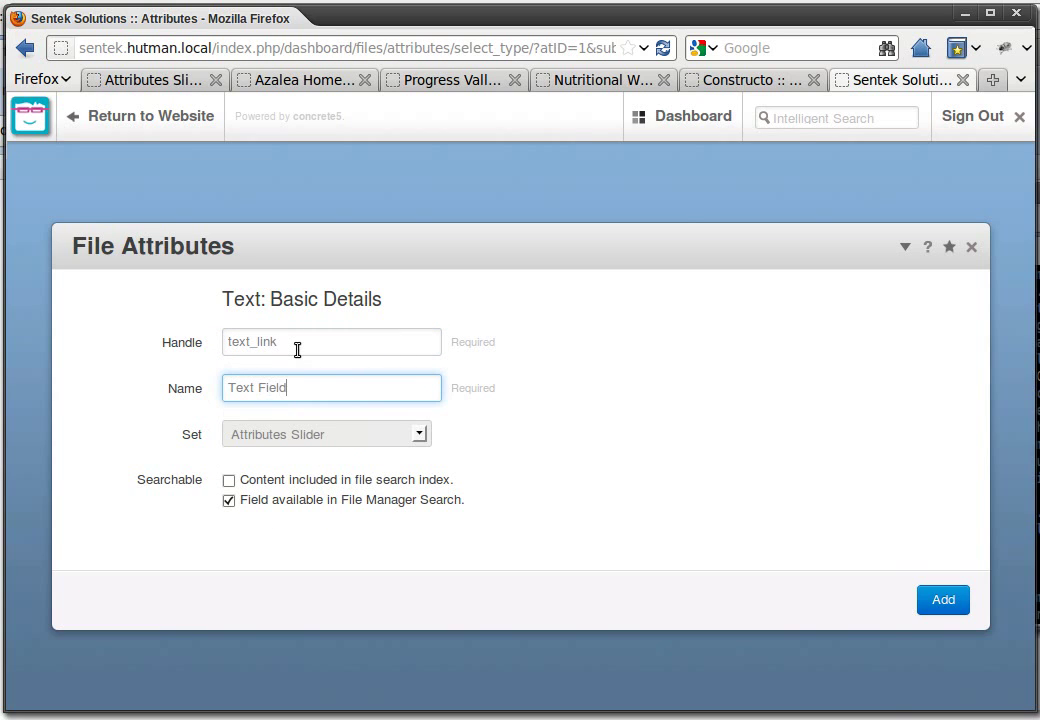
# Correct the attribute's handle to text_field and add the attribute.
pyautogui.hotkey('shift', 'Tab')
pyautogui.press('End')
pyautogui.press('BackSpace')
pyautogui.press('BackSpace')
pyautogui.press('BackSpace')
pyautogui.press('BackSpace')
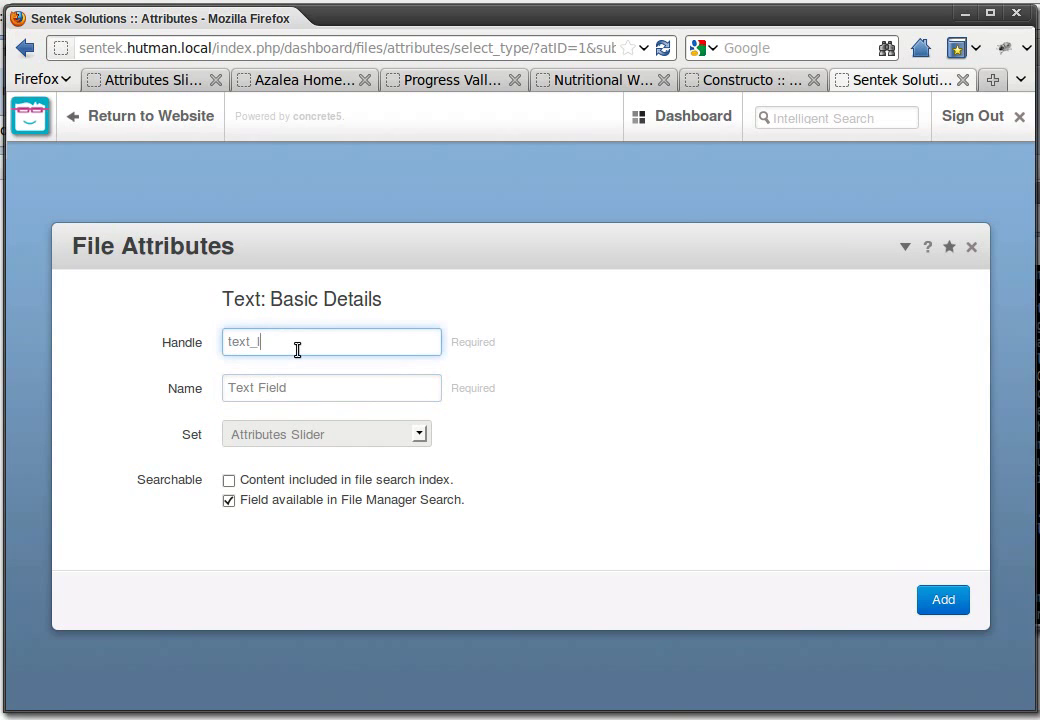
pyautogui.write('field')
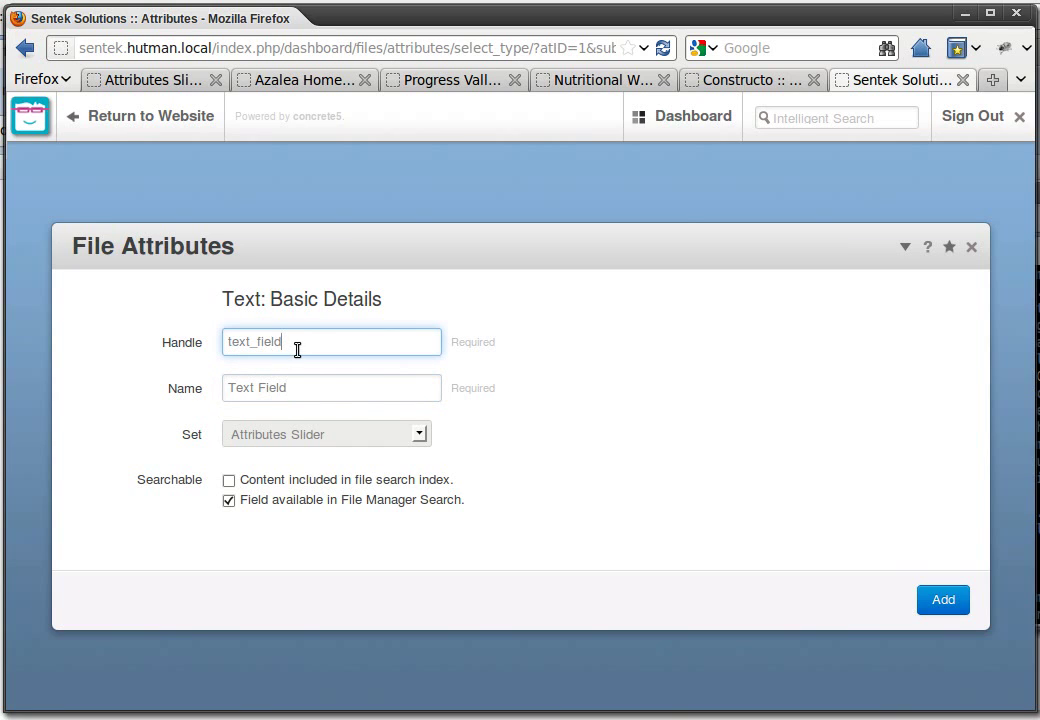
pyautogui.click(950, 601)
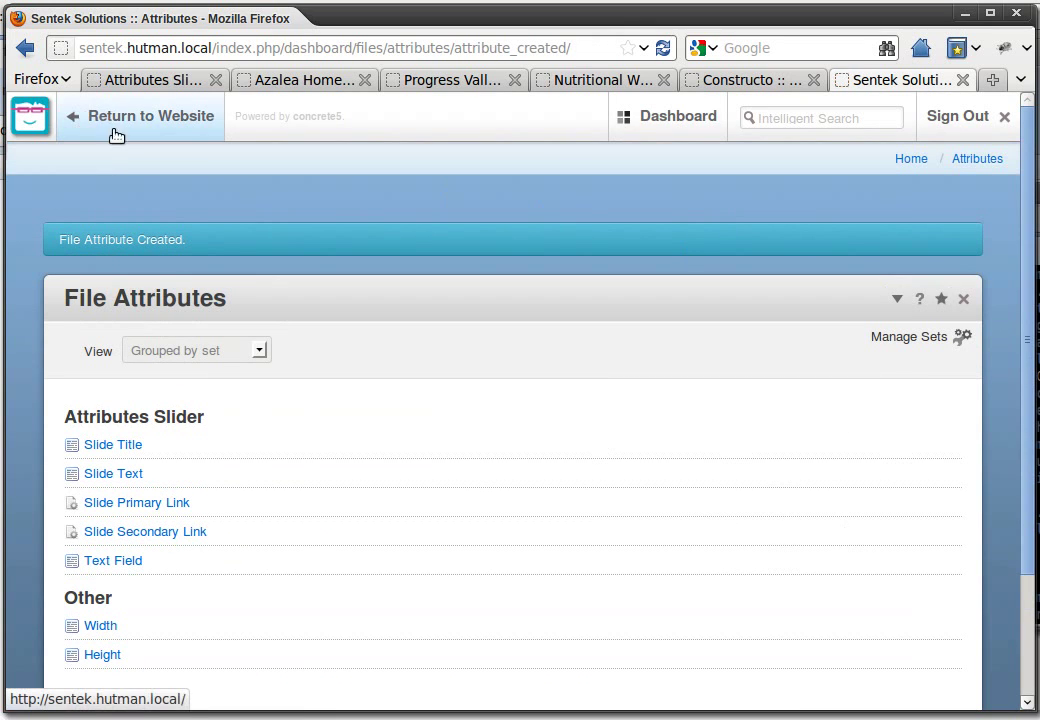
# Return to the Sentek home page, edit its slider block and examine the Text Field attribute of uxm-30-slider.png.
pyautogui.click(158, 116)
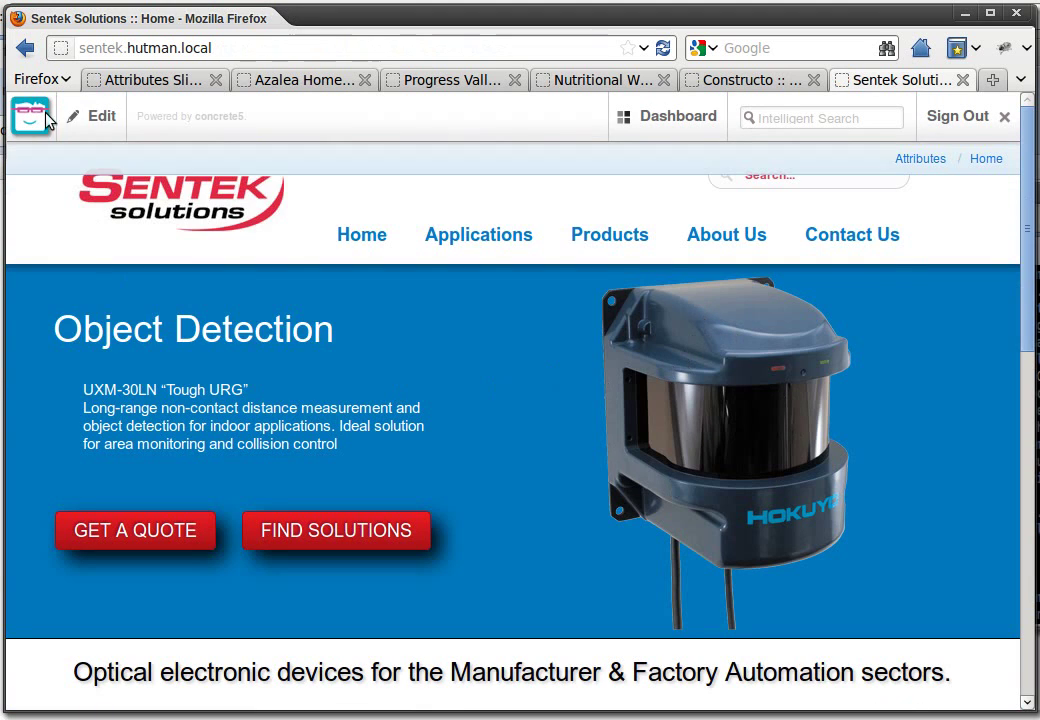
pyautogui.click(100, 118)
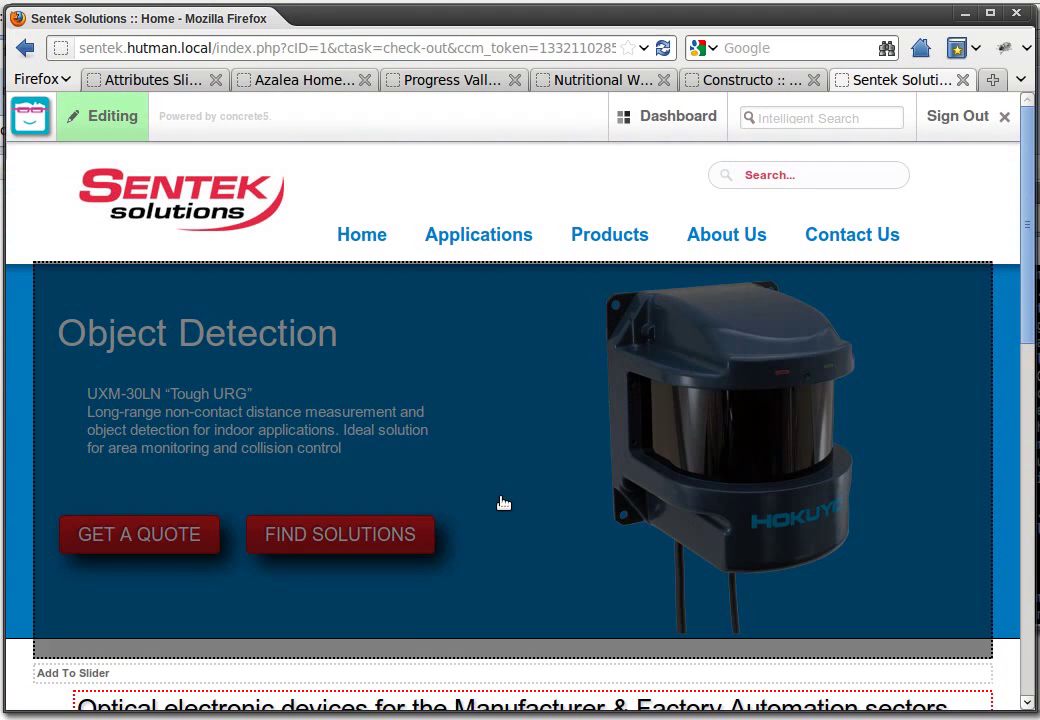
pyautogui.click(502, 503)
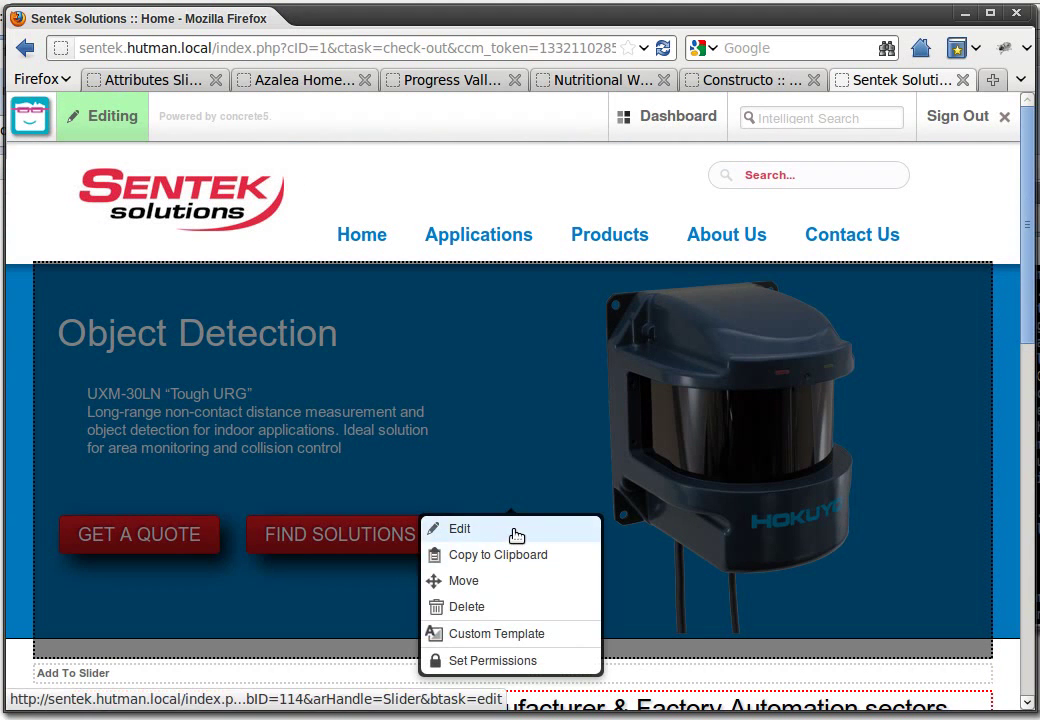
pyautogui.click(455, 531)
pyautogui.click(413, 355)
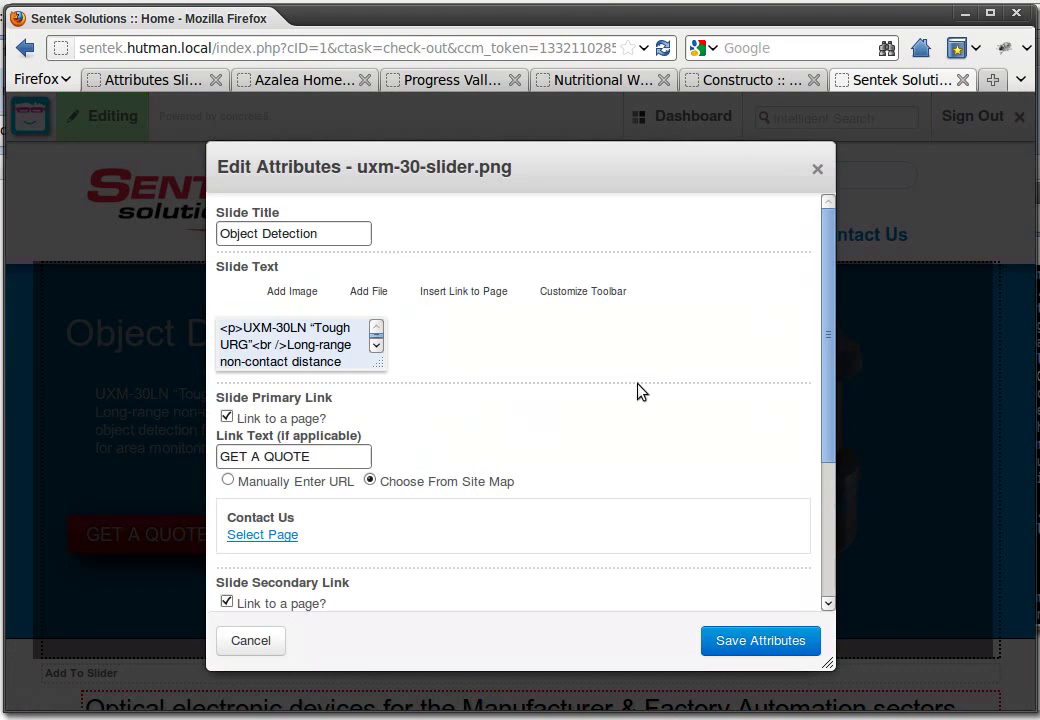
pyautogui.moveTo(827, 272); pyautogui.dragTo(831, 511)
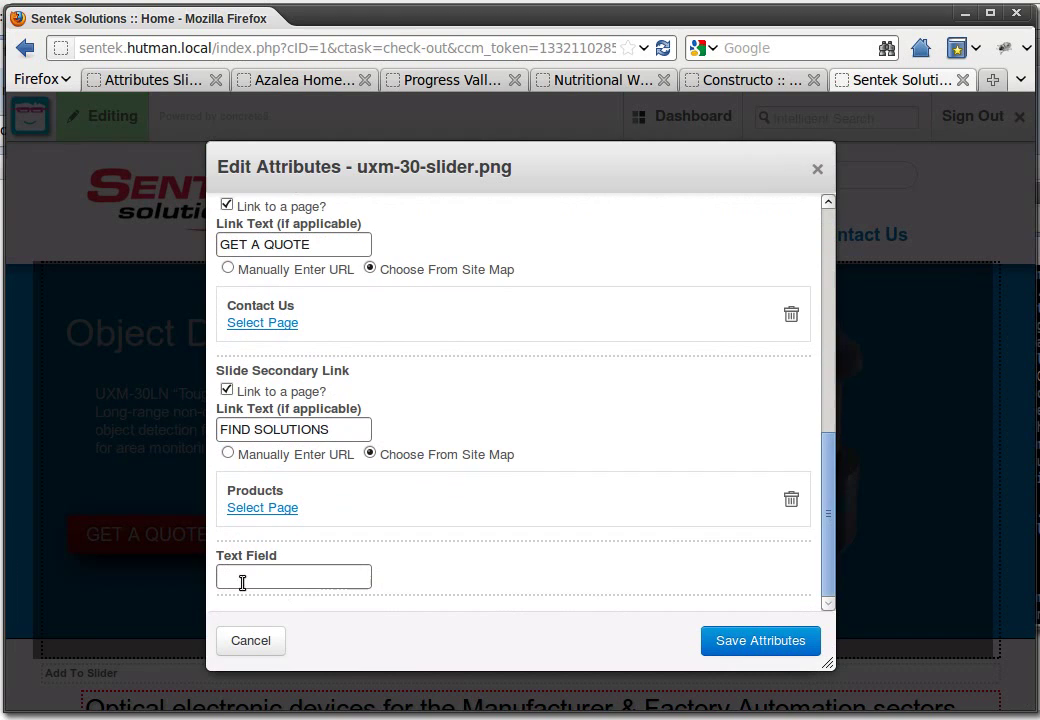
pyautogui.click(364, 576)
# Cancel the image attributes and slider block edits, and exit the page's edit mode.
pyautogui.click(263, 643)
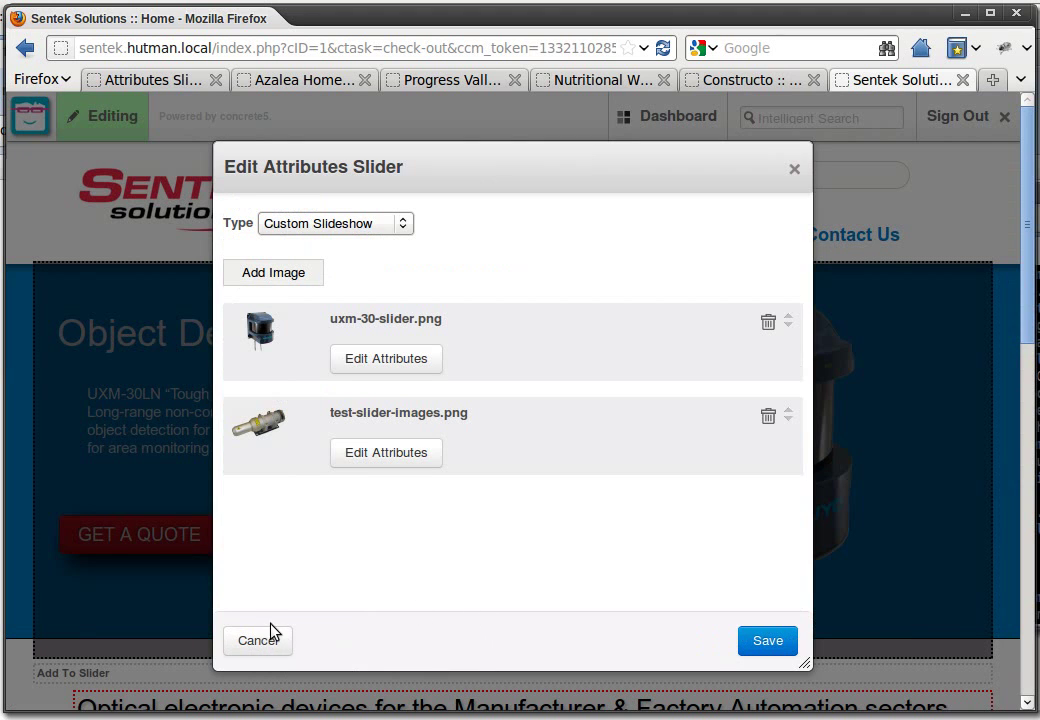
pyautogui.click(272, 642)
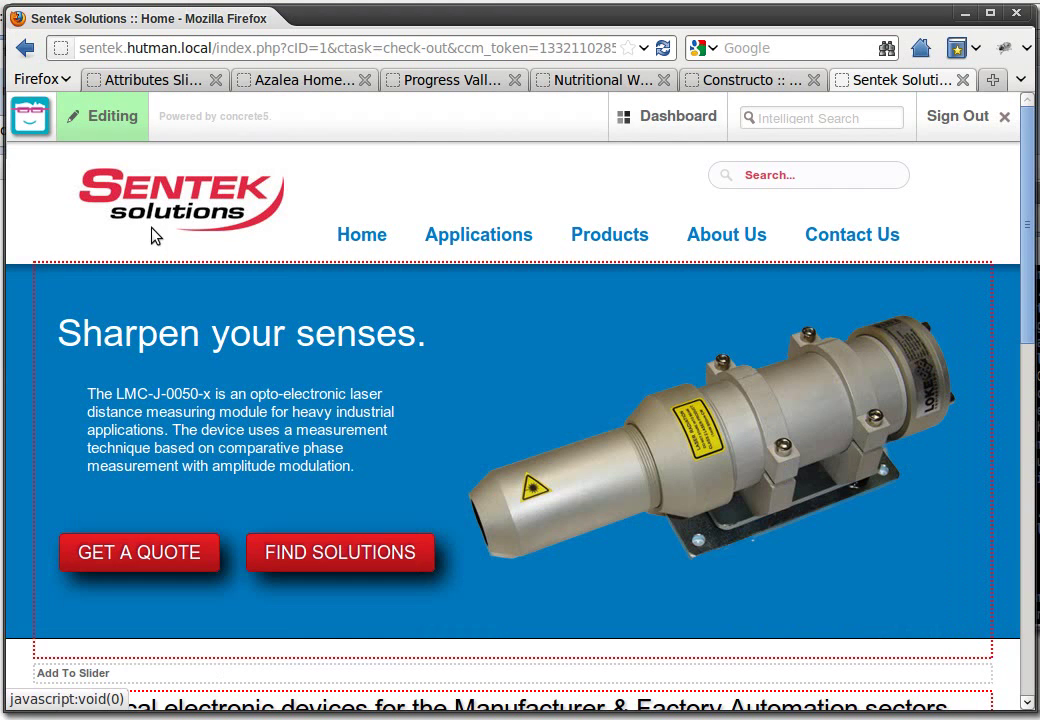
pyautogui.click(98, 118)
pyautogui.click(100, 176)
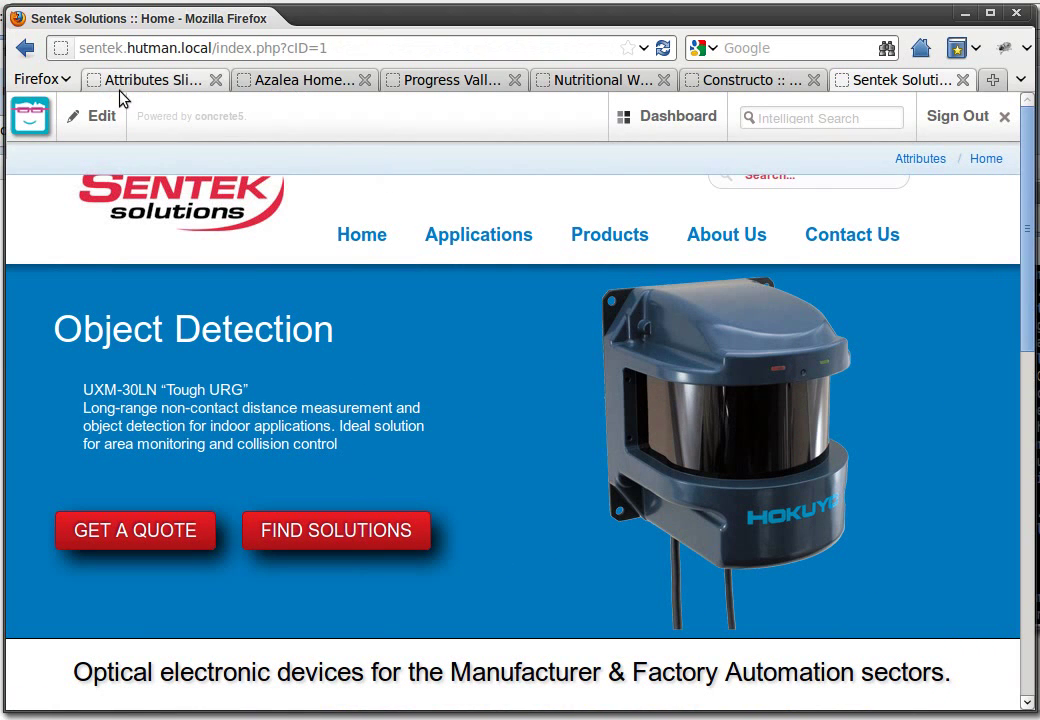
# Put the Azalea Home Care home page in edit mode and open the attributes of the slider's first rotating-img-sample.png.
pyautogui.click(150, 80)
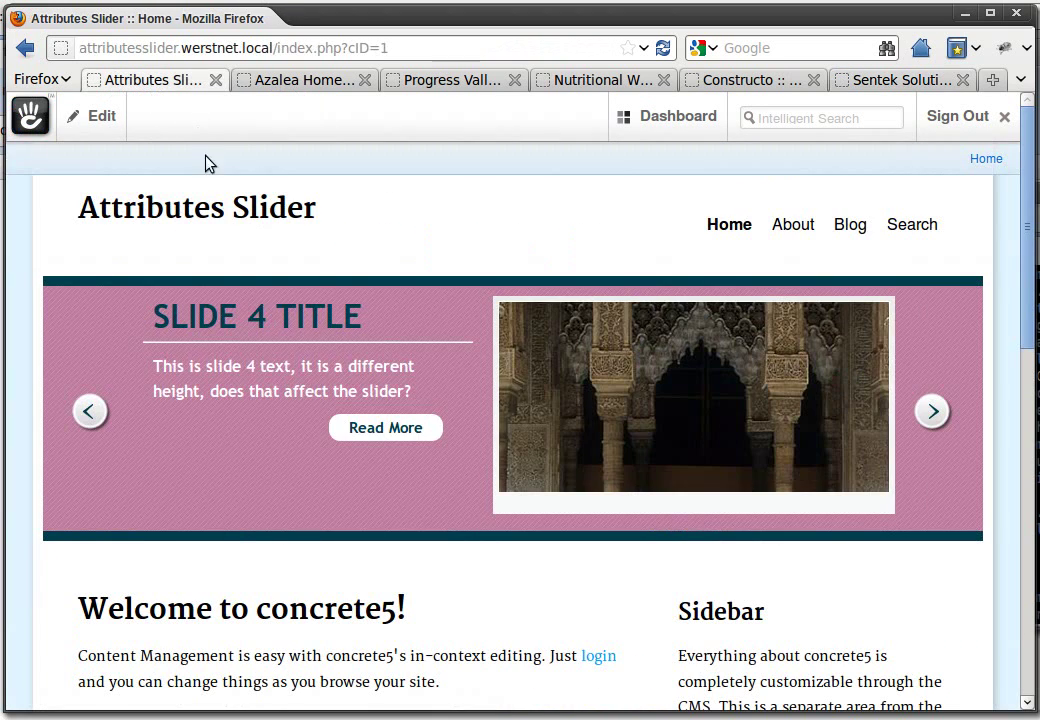
pyautogui.click(311, 82)
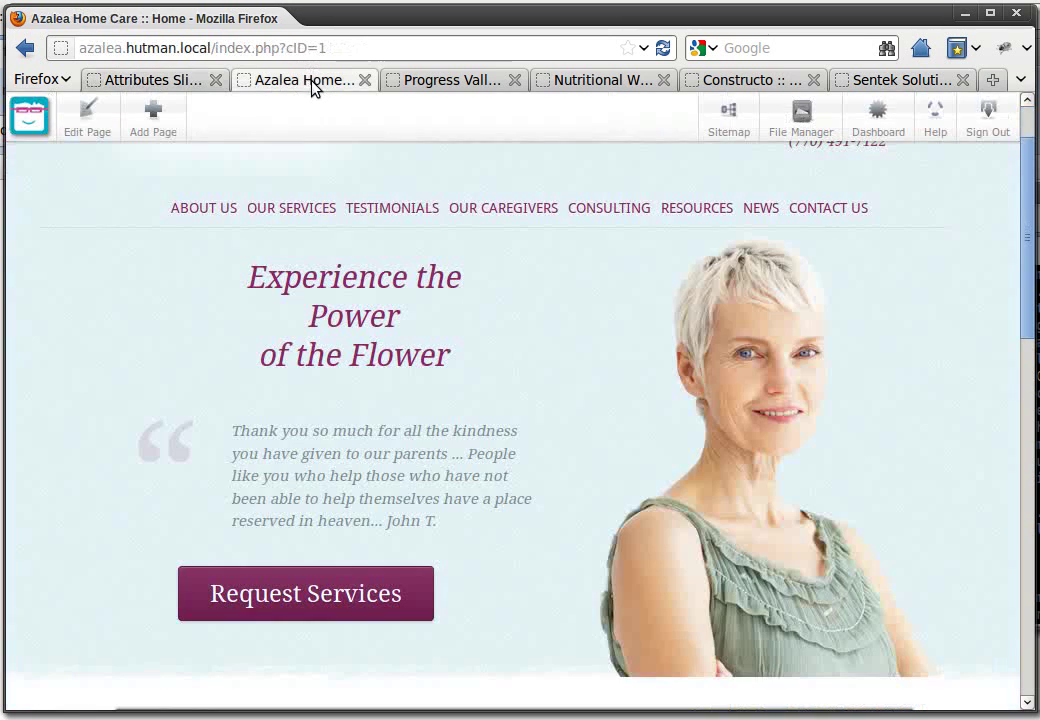
pyautogui.click(113, 123)
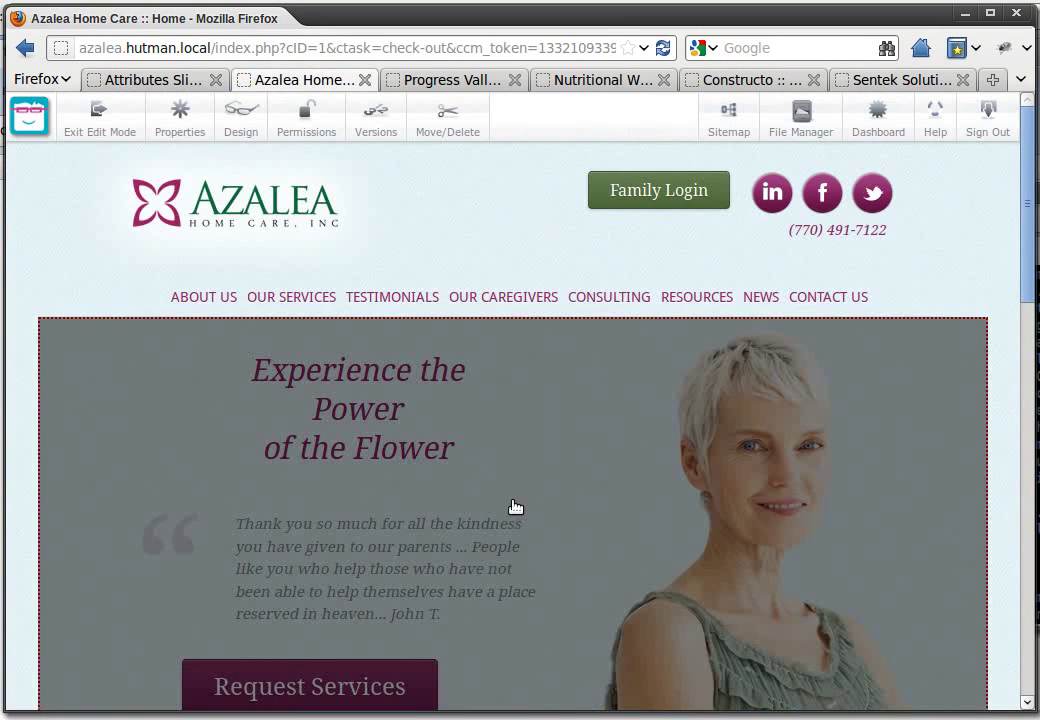
pyautogui.click(515, 507)
pyautogui.click(531, 507)
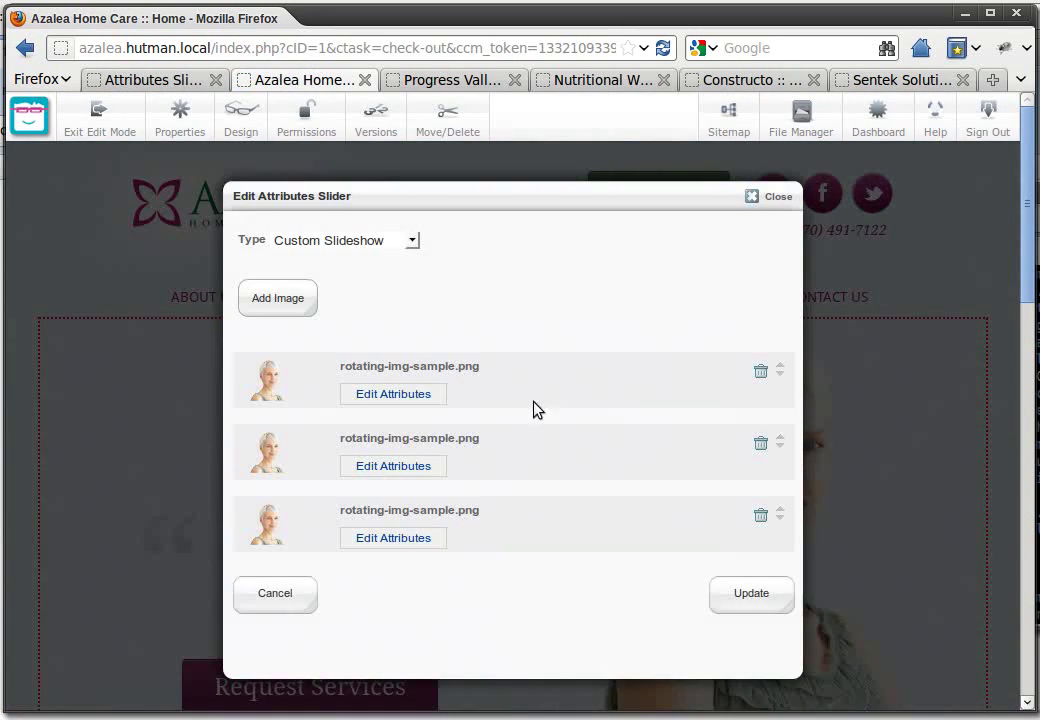
pyautogui.click(383, 396)
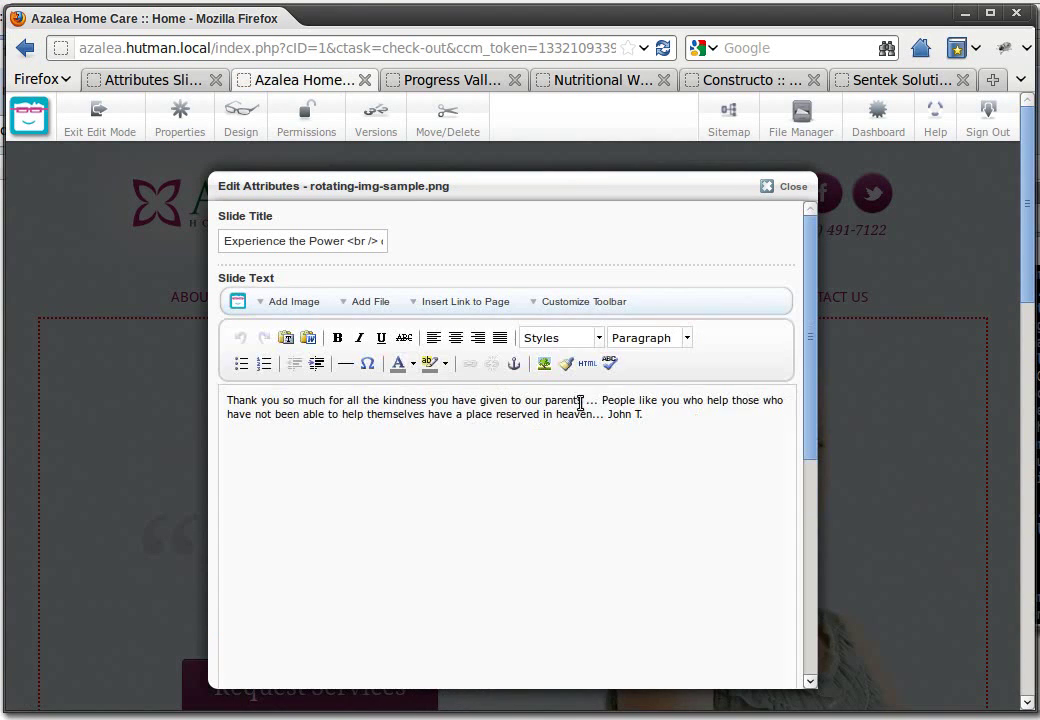
# Set the slide's background position to 70% horizontal and 60% vertical and save the attributes.
pyautogui.scroll(-3, 560, 556)
pyautogui.scroll(-3, 560, 556)
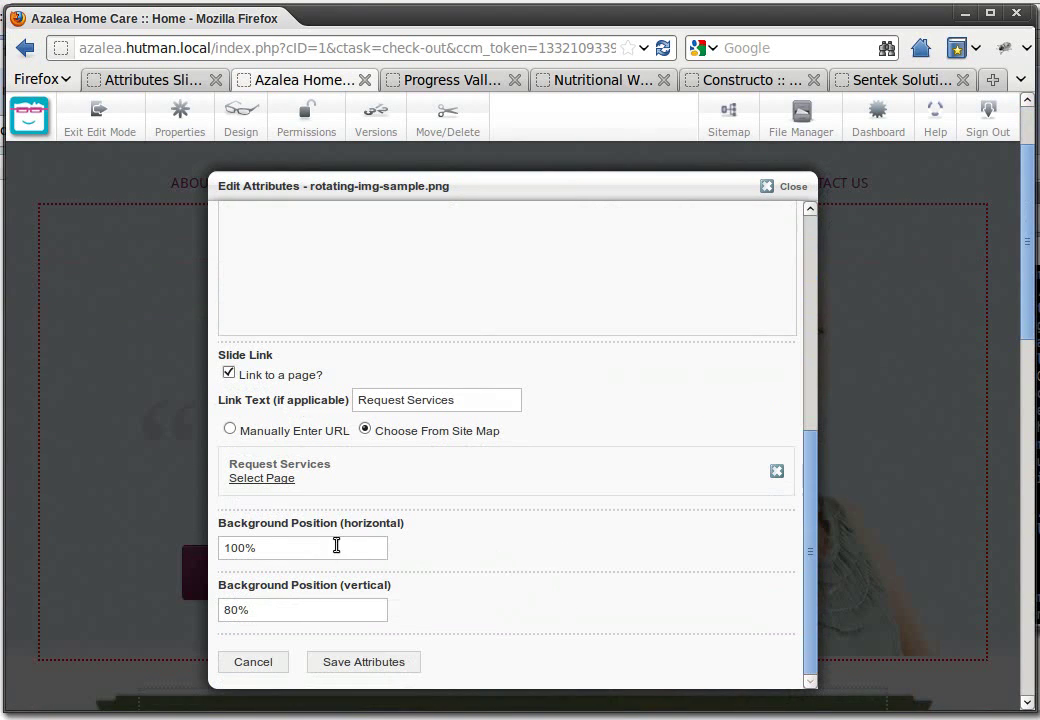
pyautogui.moveTo(336, 545); pyautogui.dragTo(160, 531)
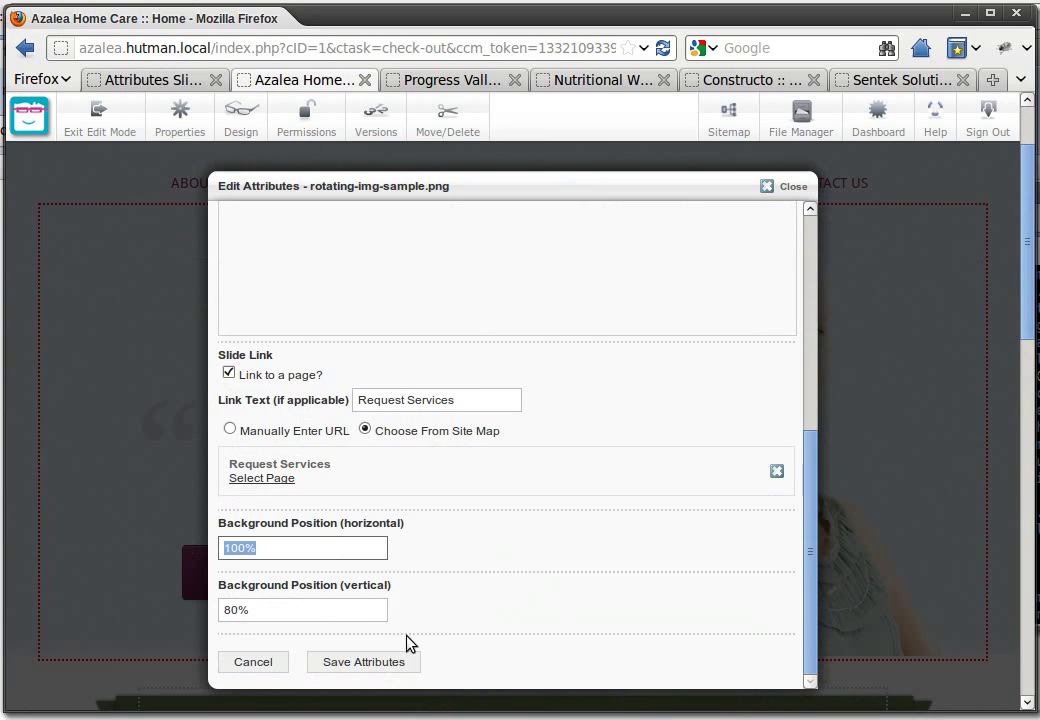
pyautogui.write('70')
pyautogui.moveTo(332, 608); pyautogui.dragTo(121, 579)
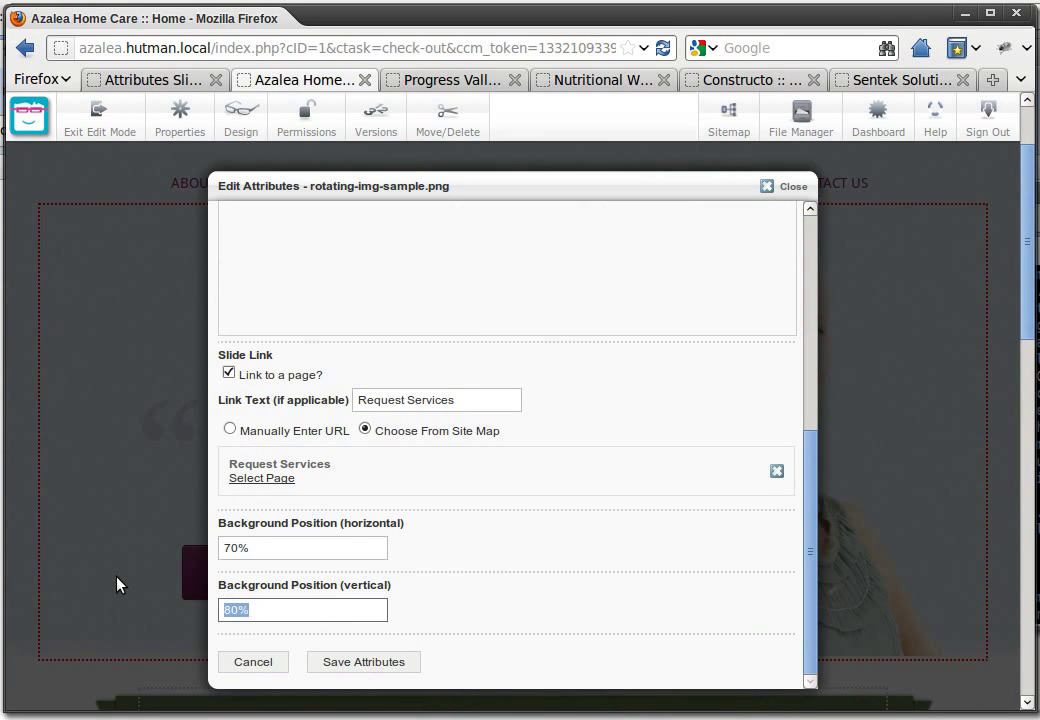
pyautogui.write('60%')
pyautogui.click(392, 662)
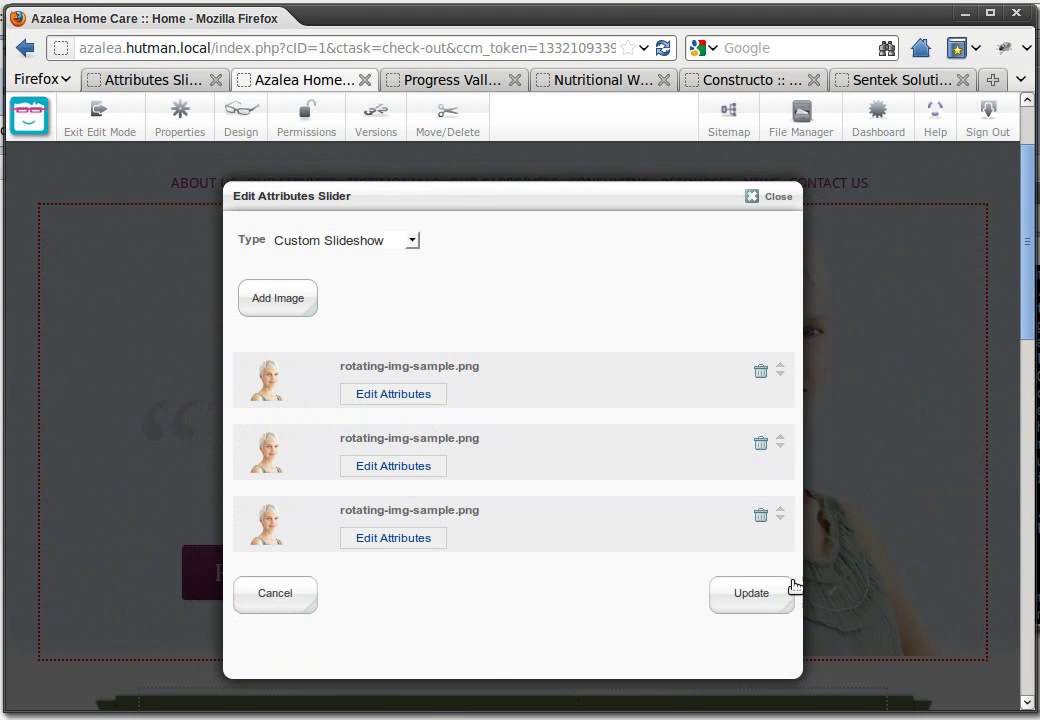
# Update the slider block and publish the Azalea home page edits.
pyautogui.click(746, 602)
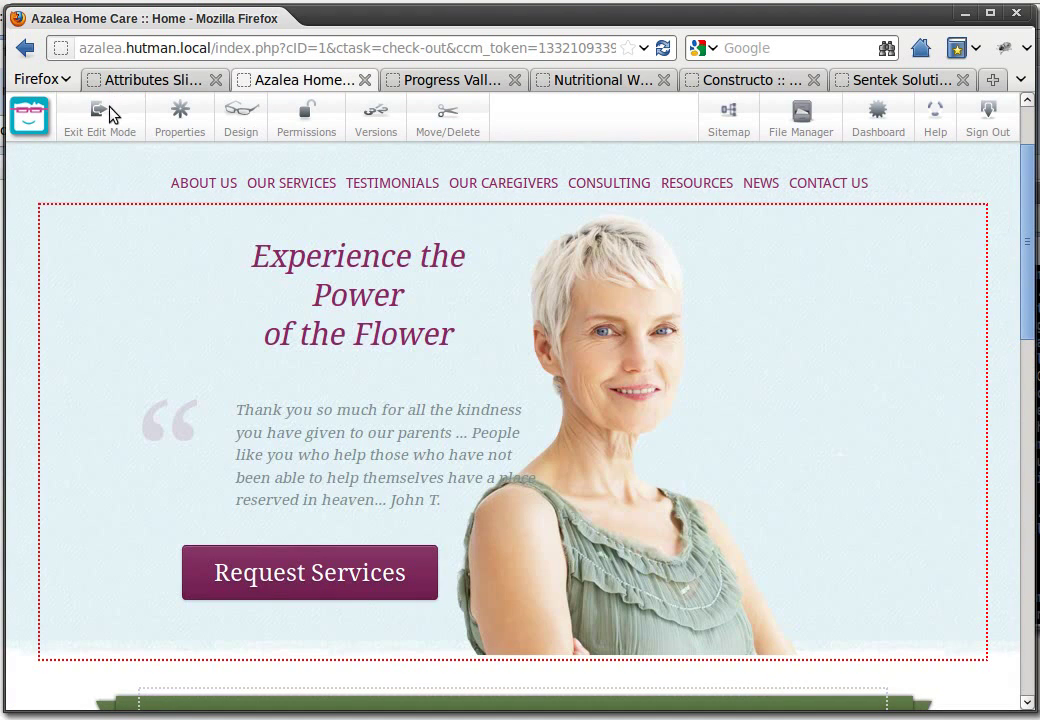
pyautogui.click(95, 117)
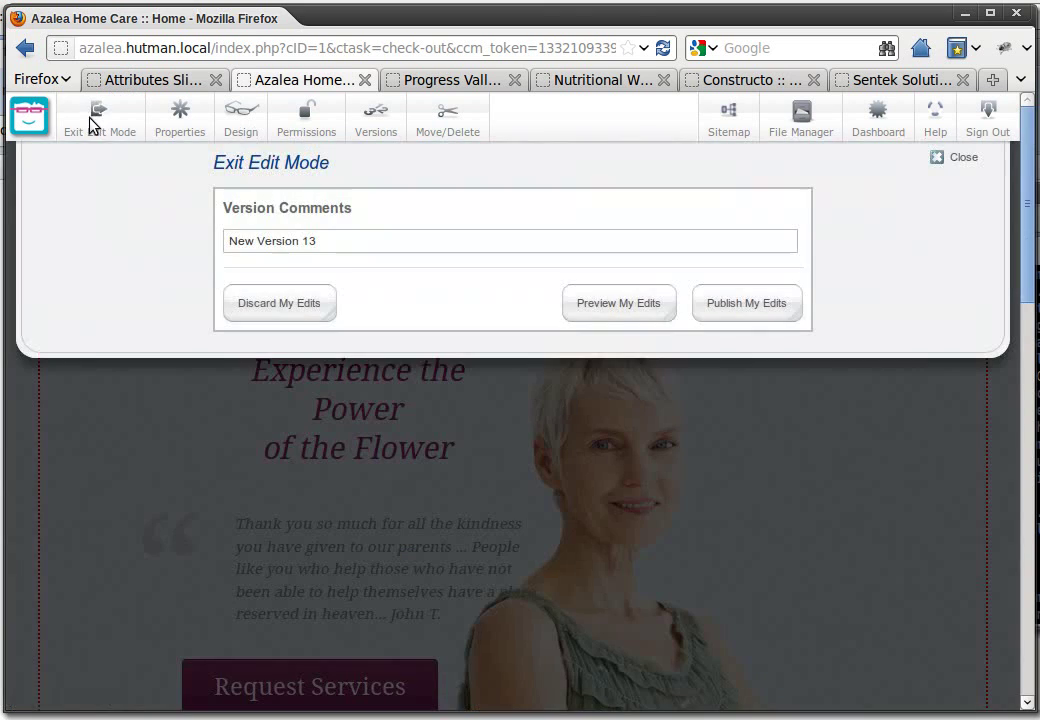
pyautogui.click(752, 310)
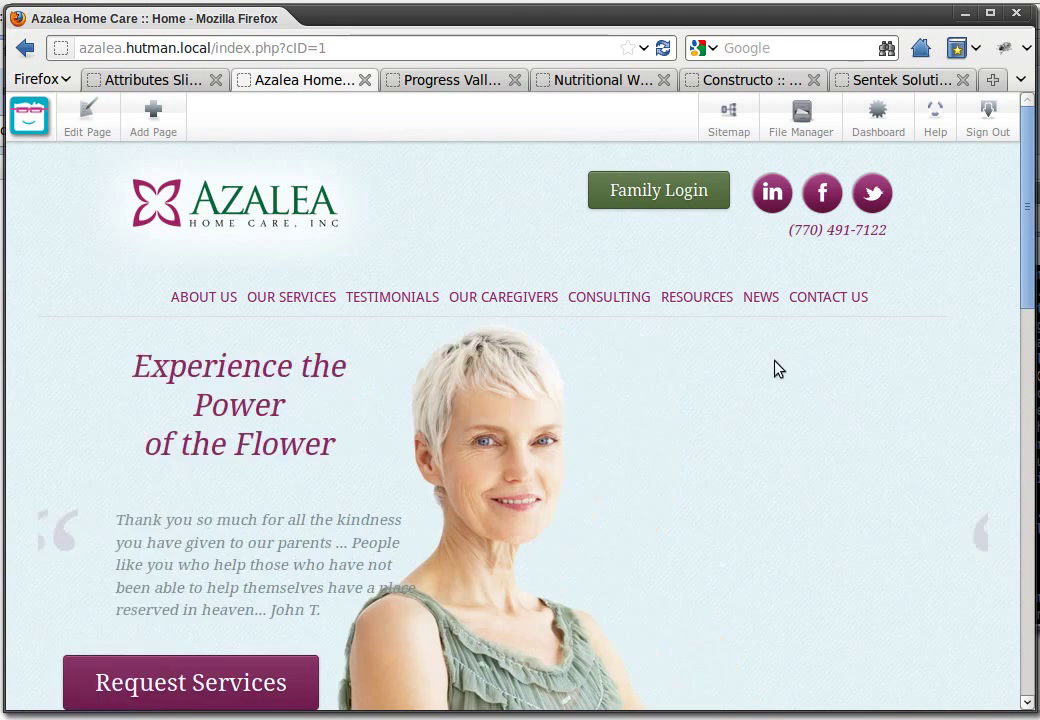
# Open the CarouFredSel site at caroufredsel.frebsite.nl in a new browser tab.
pyautogui.hotkey('ctrl', 't')
pyautogui.write('carou')
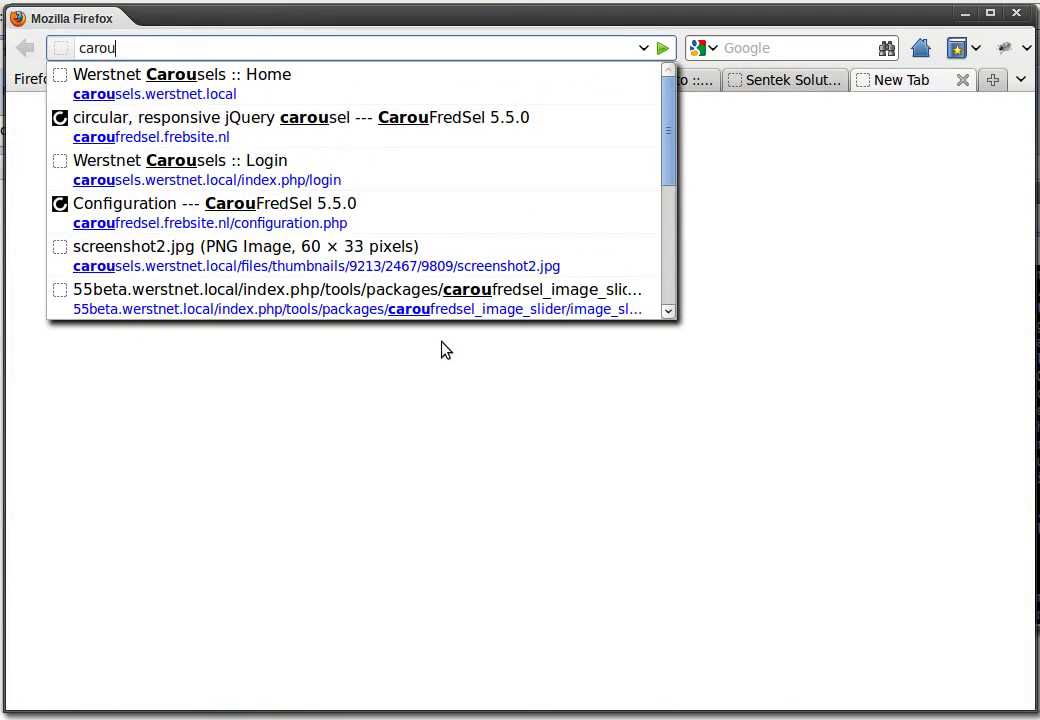
pyautogui.press('Down')
pyautogui.press('Down')
pyautogui.press('Return')
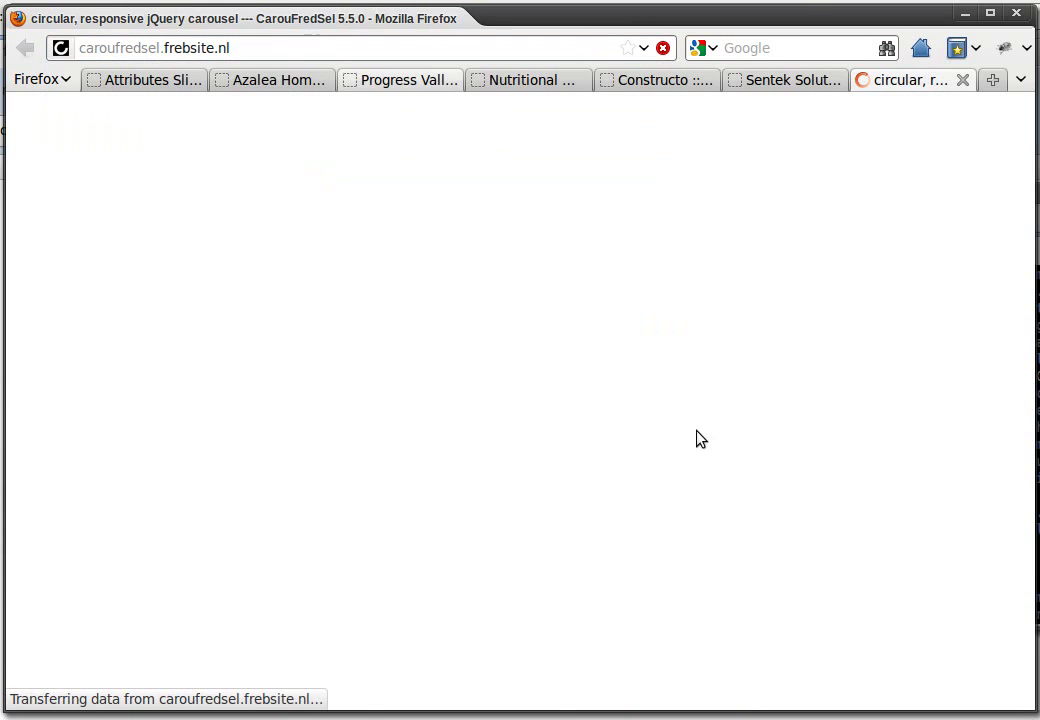
# Review the CarouFredSel home page's feature list, the two example carousels and the list of further examples.
pyautogui.press('F12')
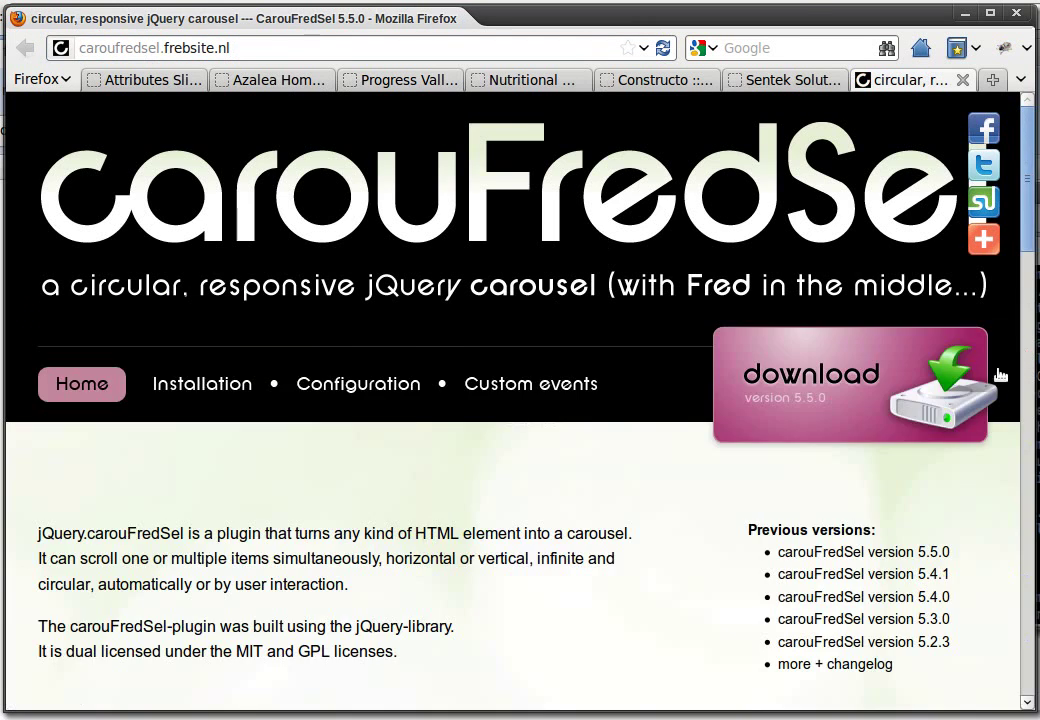
pyautogui.scroll(-3, 513, 540)
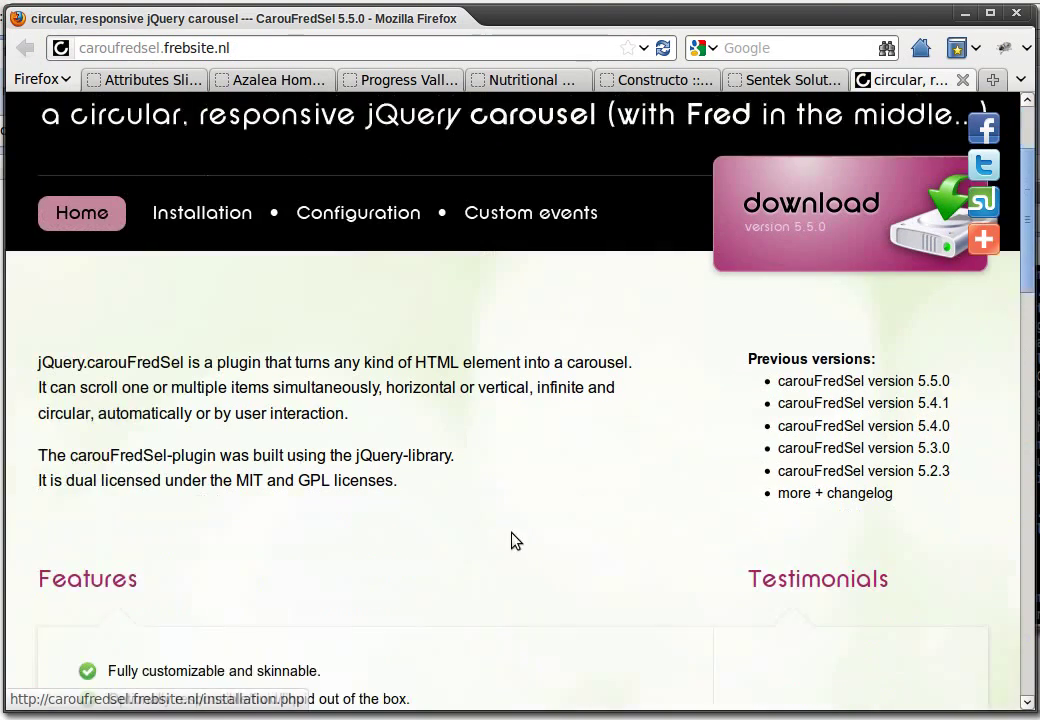
pyautogui.scroll(-8, 516, 545)
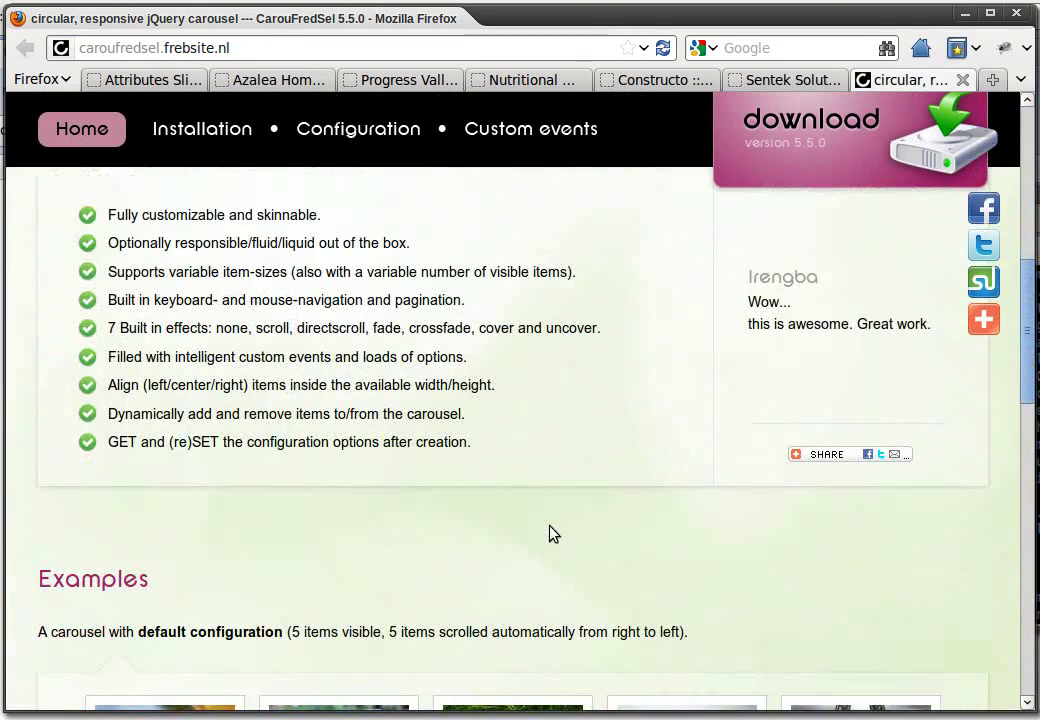
pyautogui.scroll(-6, 553, 533)
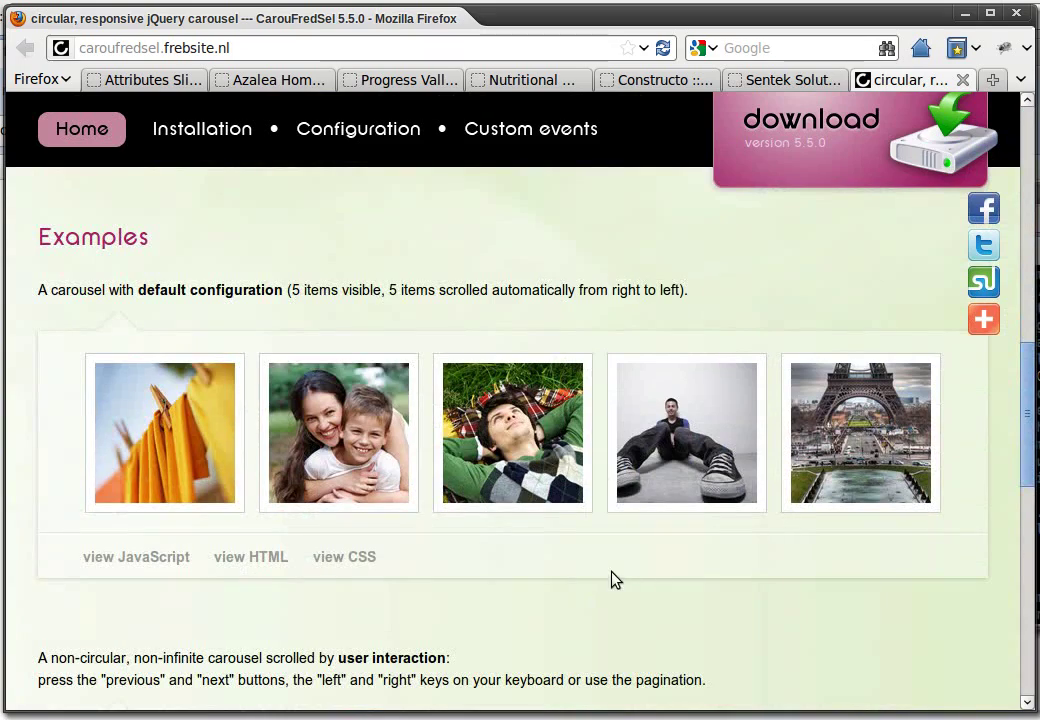
pyautogui.scroll(-9, 548, 595)
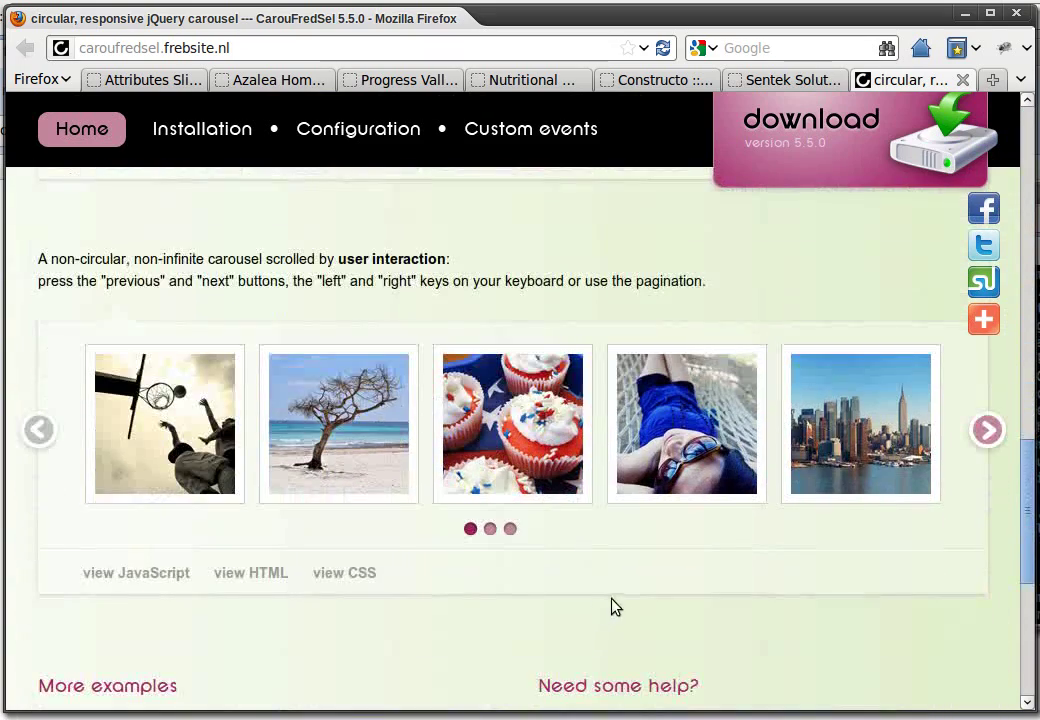
pyautogui.scroll(-5, 615, 600)
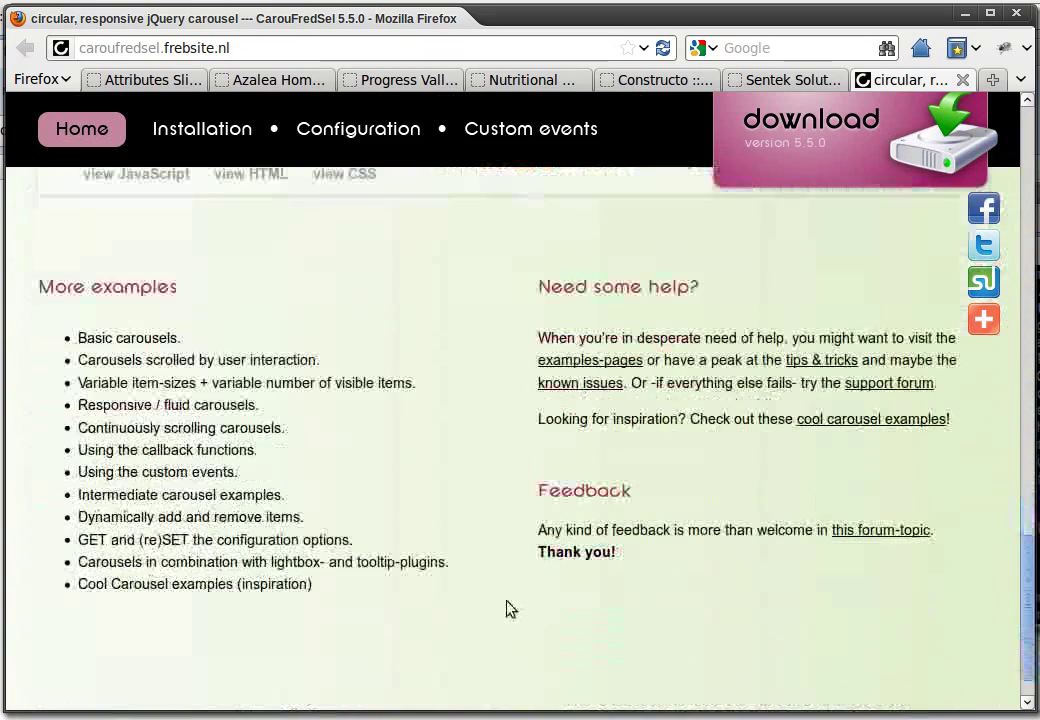
# Open the responsive / fluid carousels examples and examine the centred carousel and the one-image gallery.
pyautogui.click(148, 404)
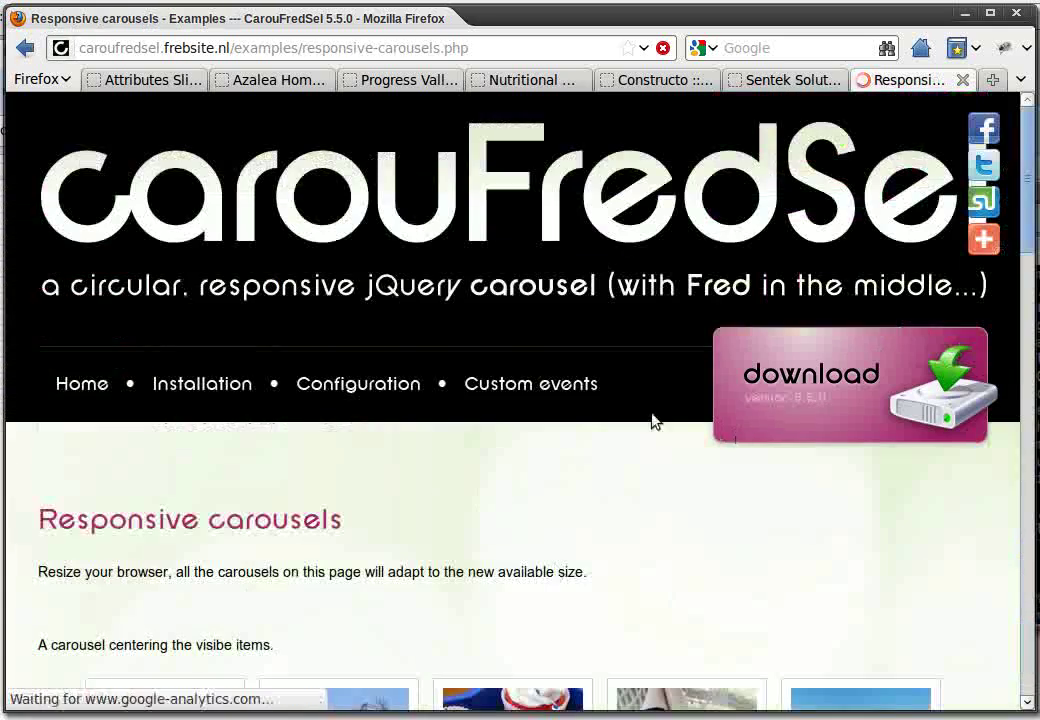
pyautogui.scroll(-5, 815, 605)
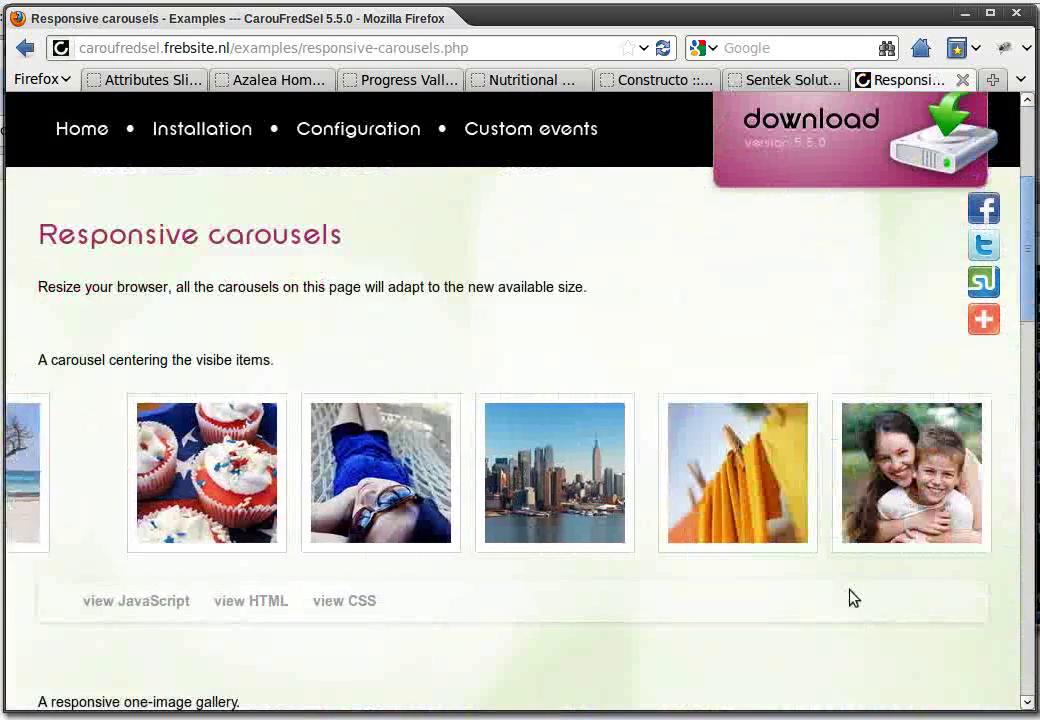
pyautogui.scroll(-2, 850, 597)
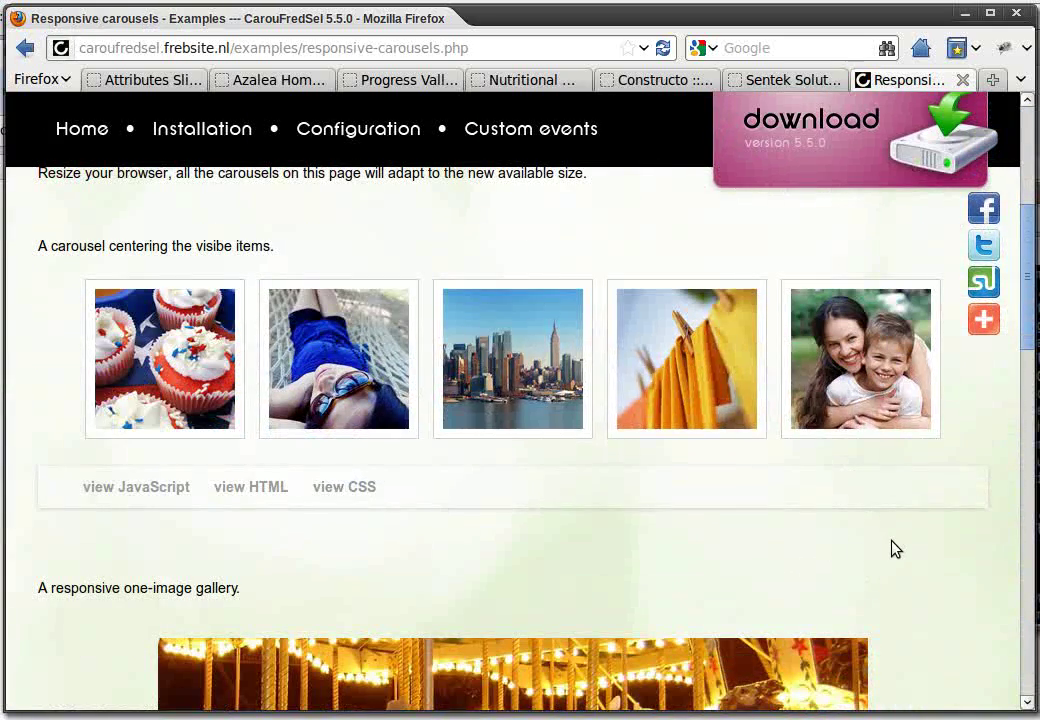
pyautogui.scroll(-1, 923, 537)
pyautogui.scroll(-2, 932, 542)
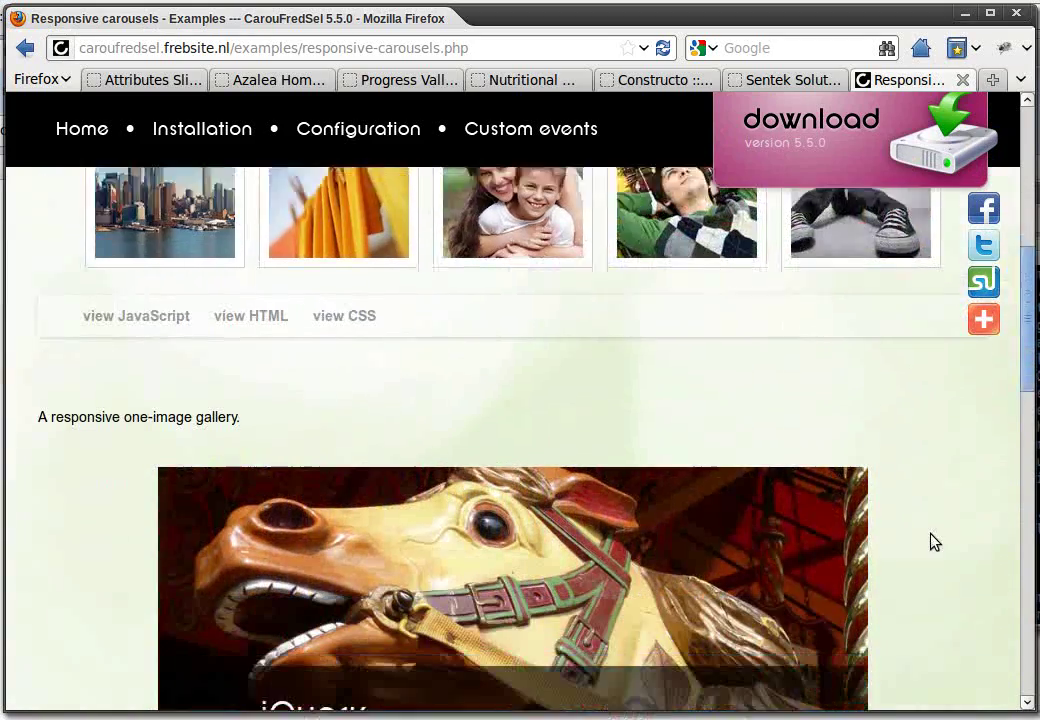
pyautogui.scroll(-3, 932, 543)
pyautogui.scroll(-4, 933, 540)
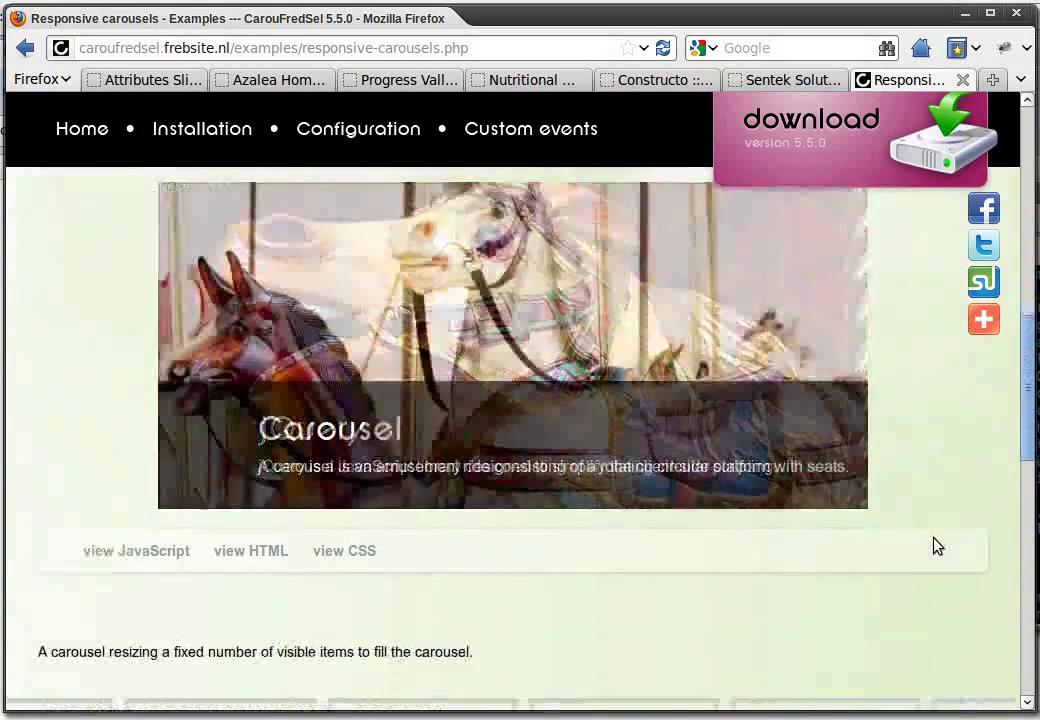
# Open CarouFredSel's Configuration page and start the questionnaire of its Configuration robot.
pyautogui.scroll(10, 932, 550)
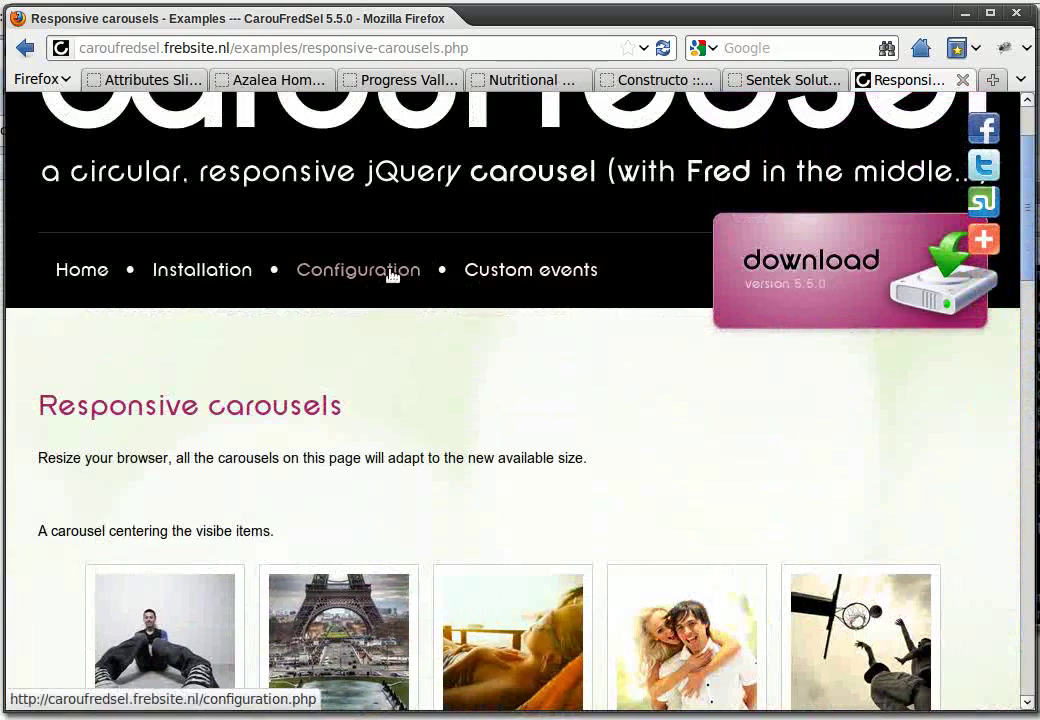
pyautogui.click(386, 274)
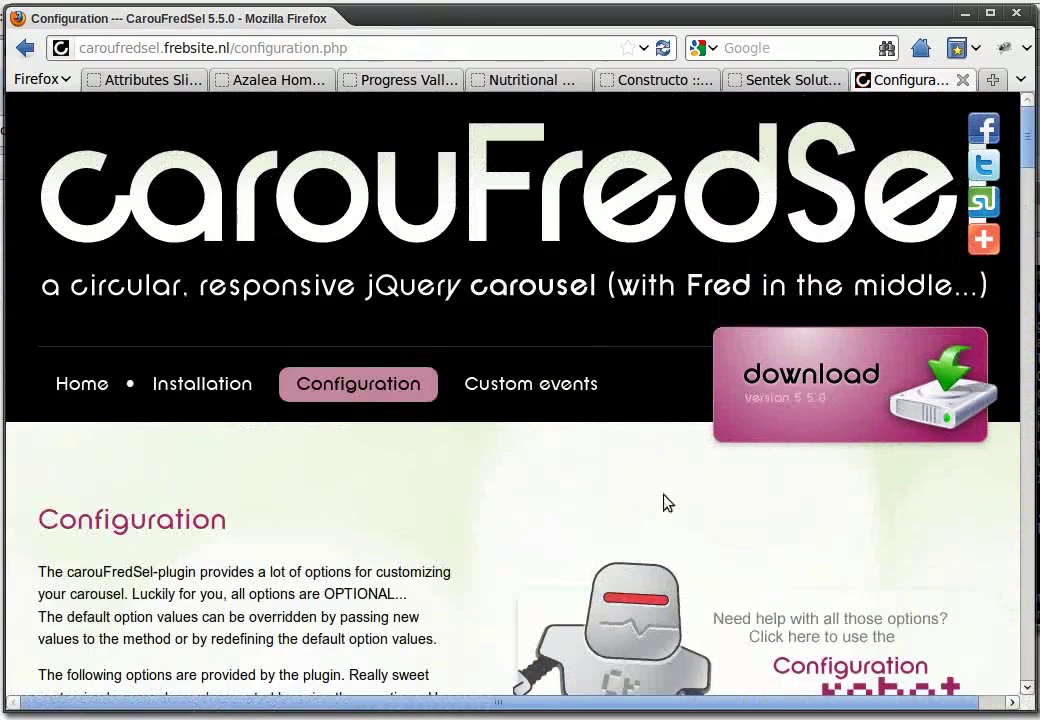
pyautogui.scroll(-3, 884, 533)
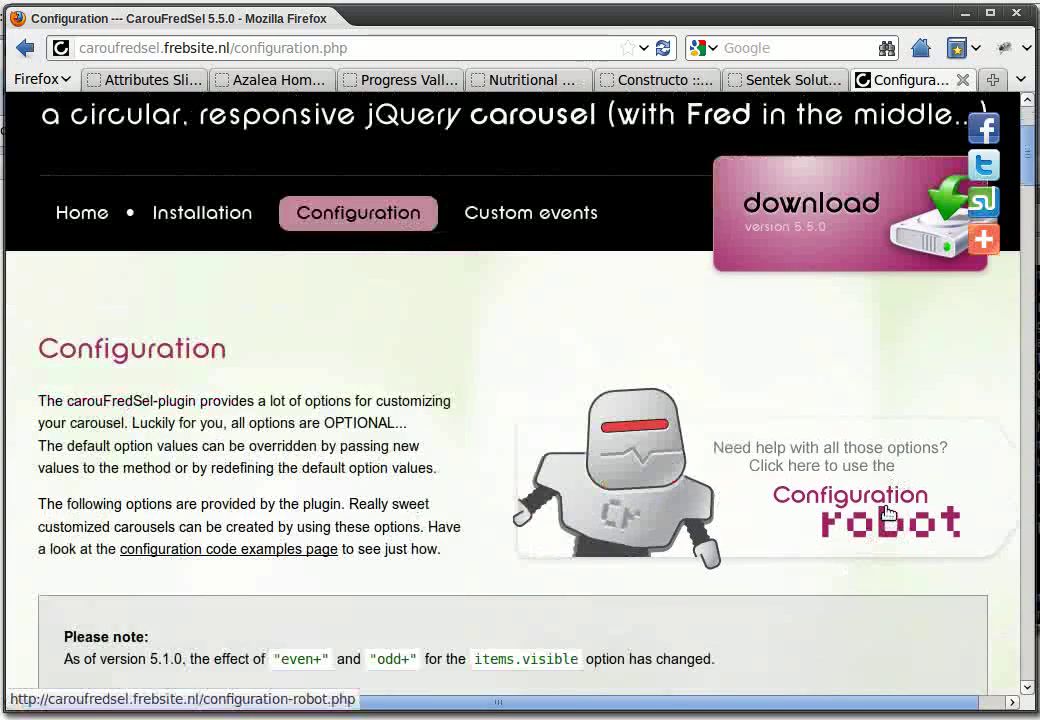
pyautogui.click(865, 513)
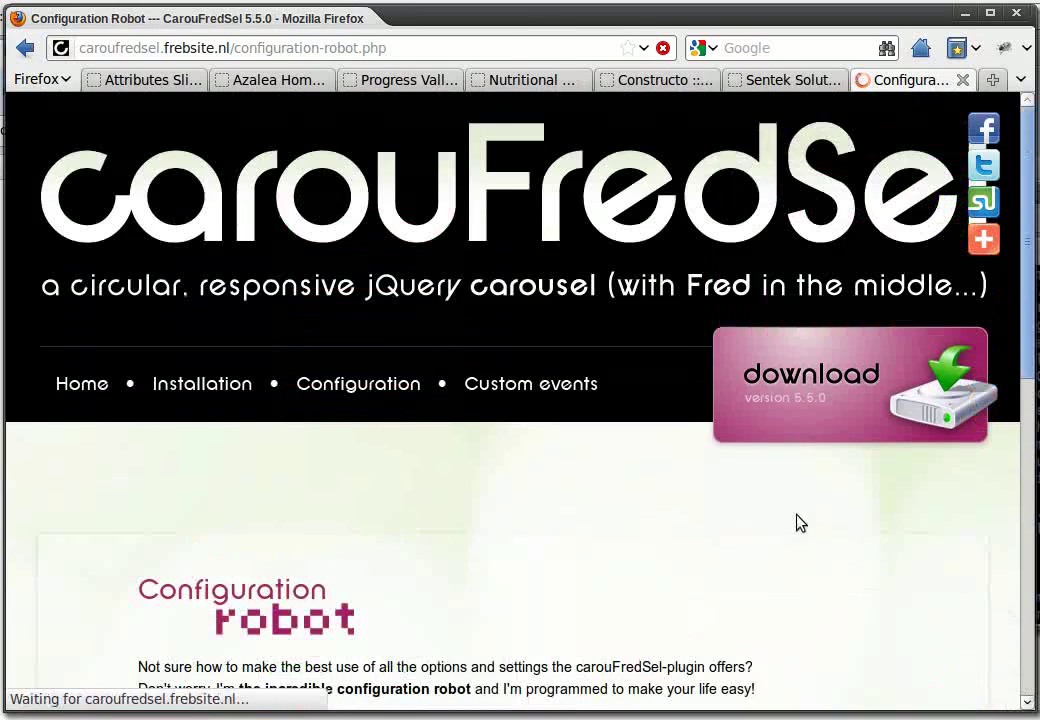
pyautogui.scroll(-8, 756, 632)
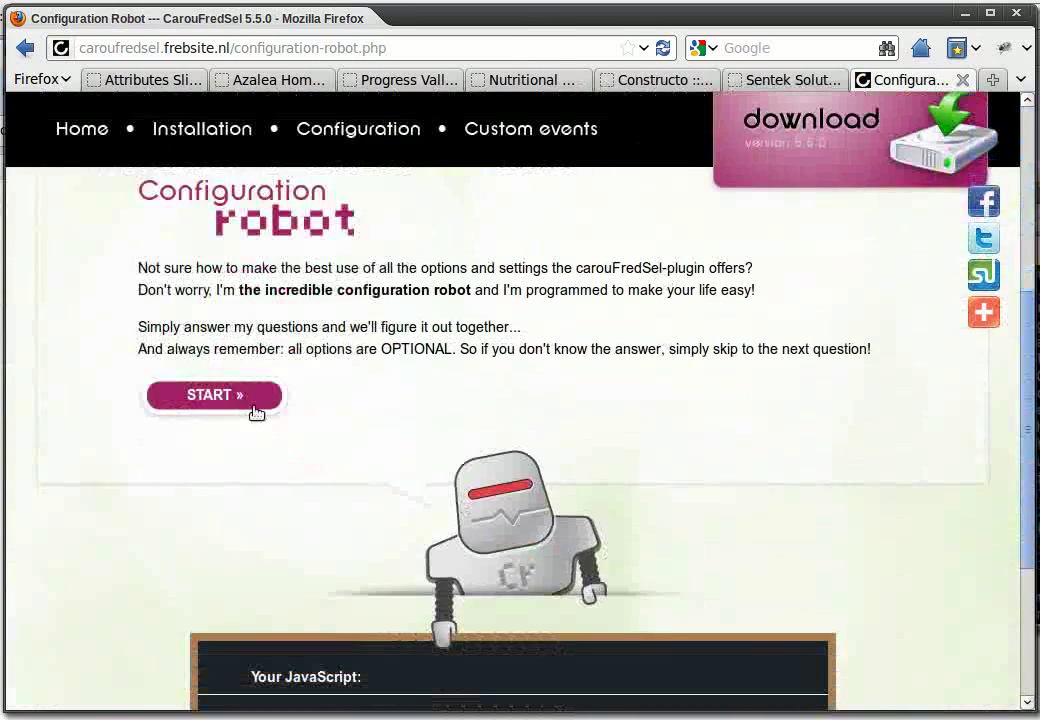
pyautogui.click(215, 394)
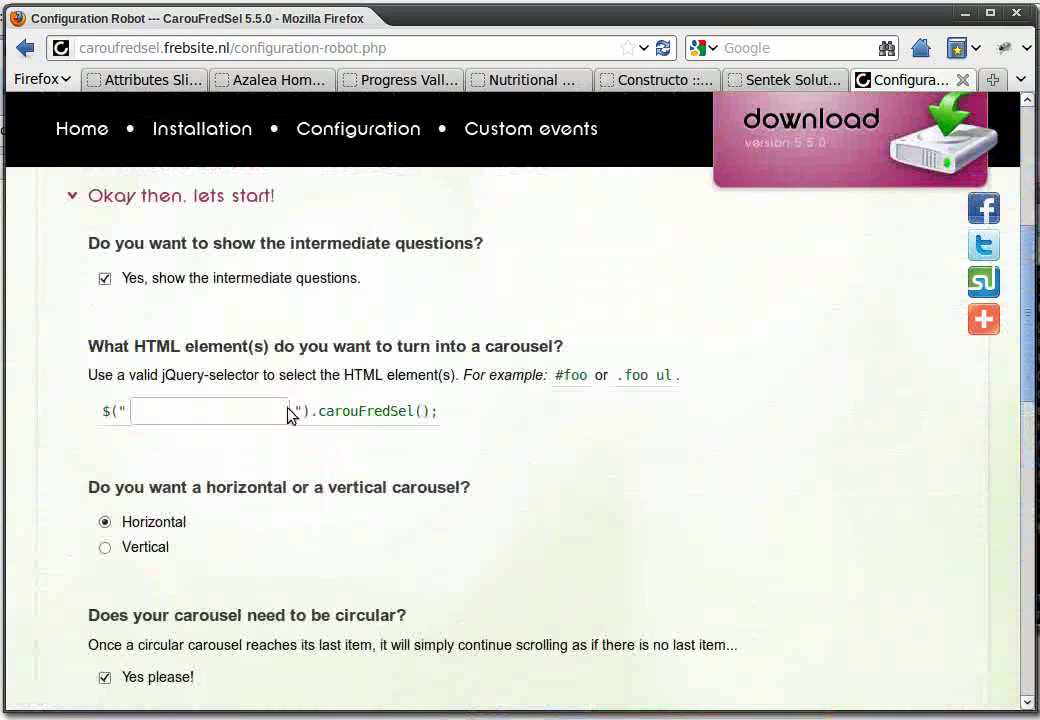
# Review the robot's questions on selector, direction, circularity, width and height, and close the CarouFredSel tab.
pyautogui.click(216, 421)
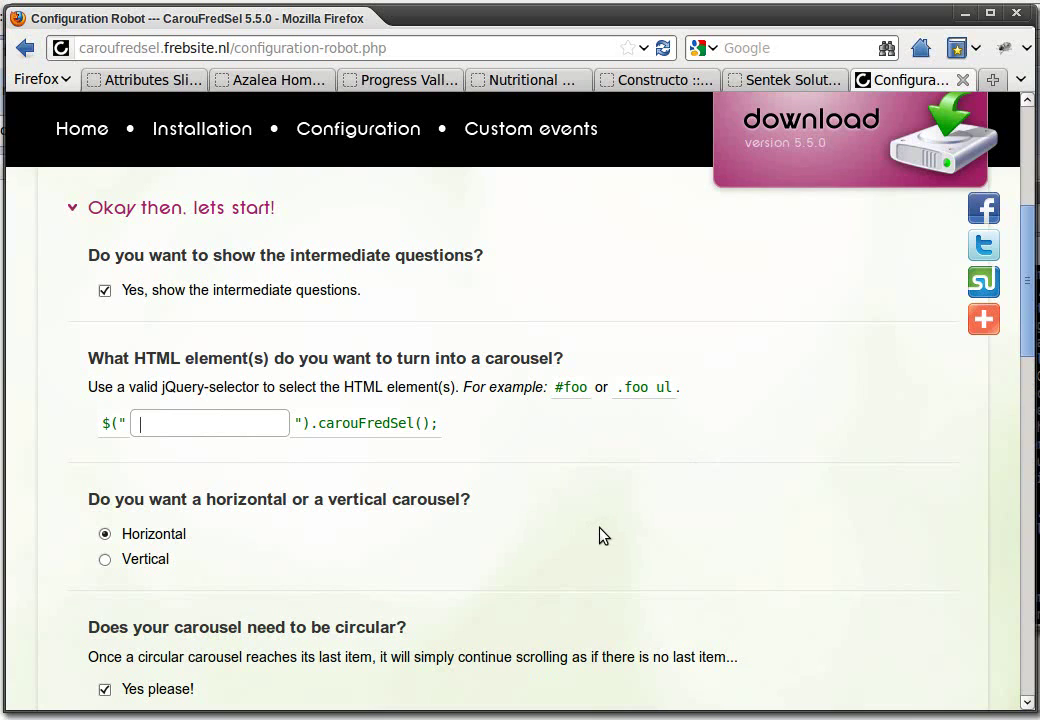
pyautogui.scroll(-3, 657, 427)
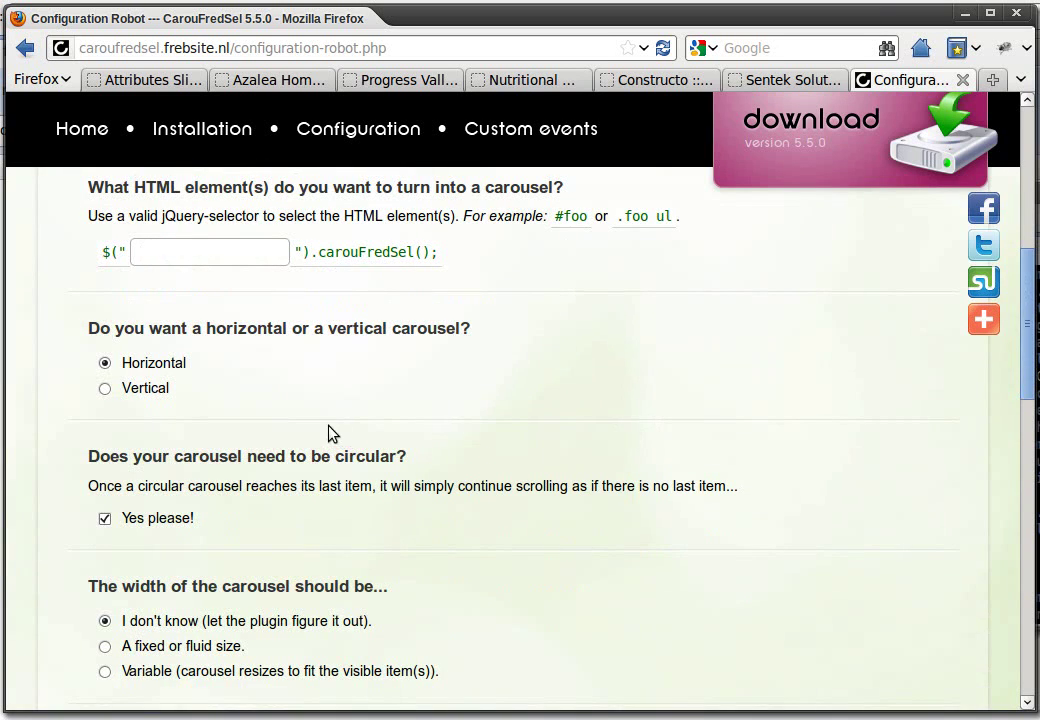
pyautogui.scroll(-3, 410, 350)
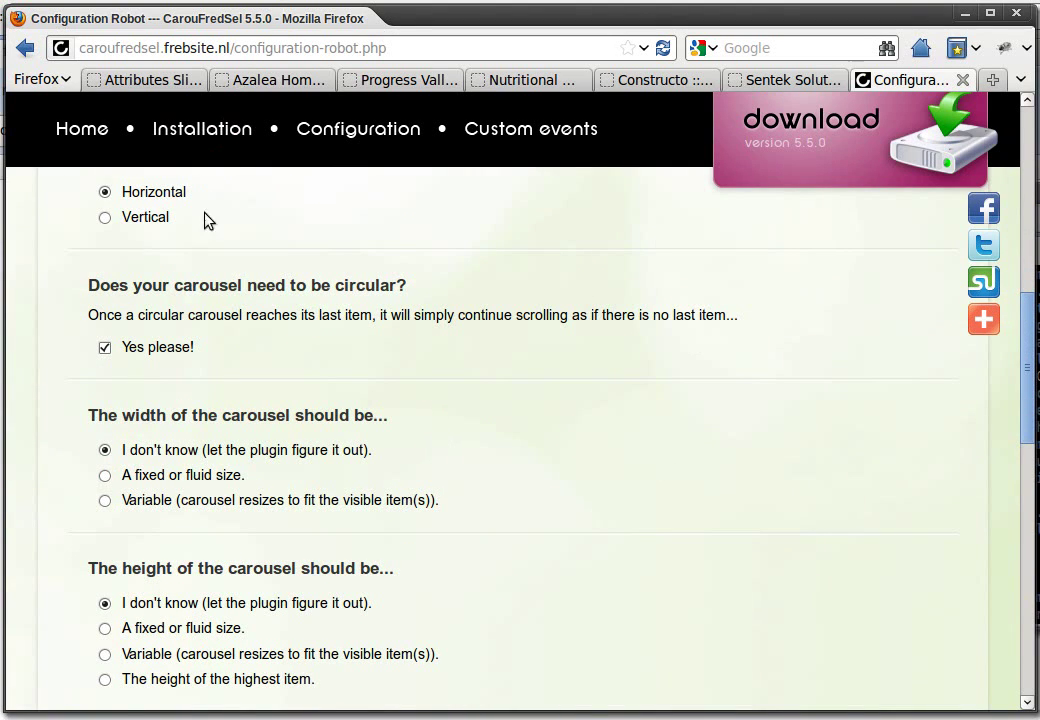
pyautogui.click(963, 80)
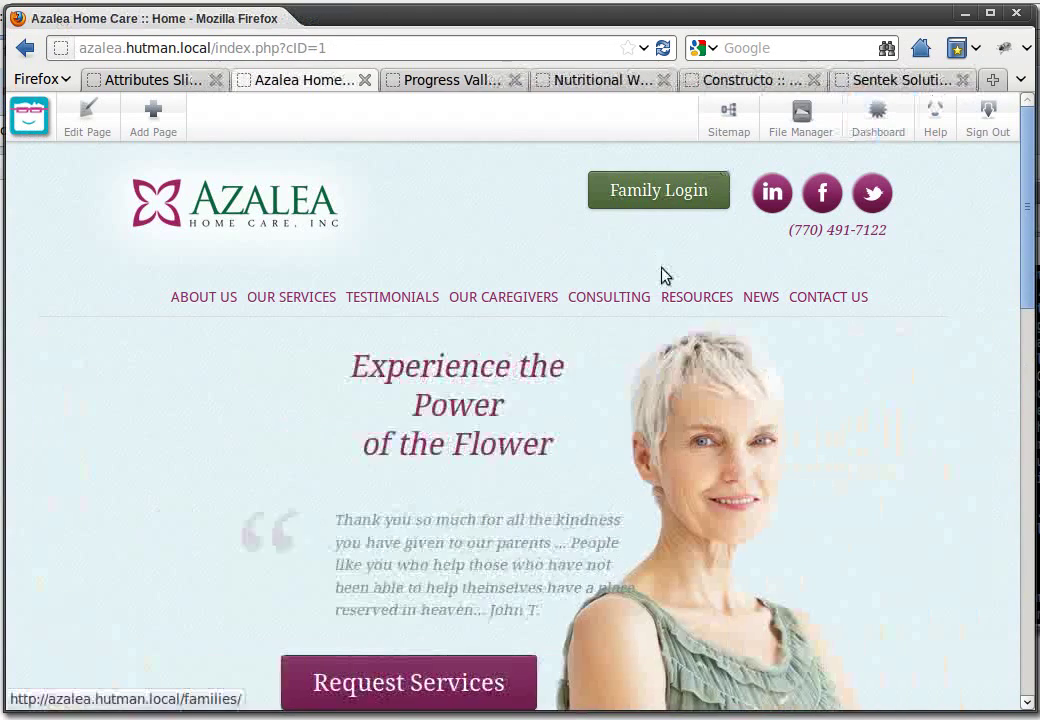